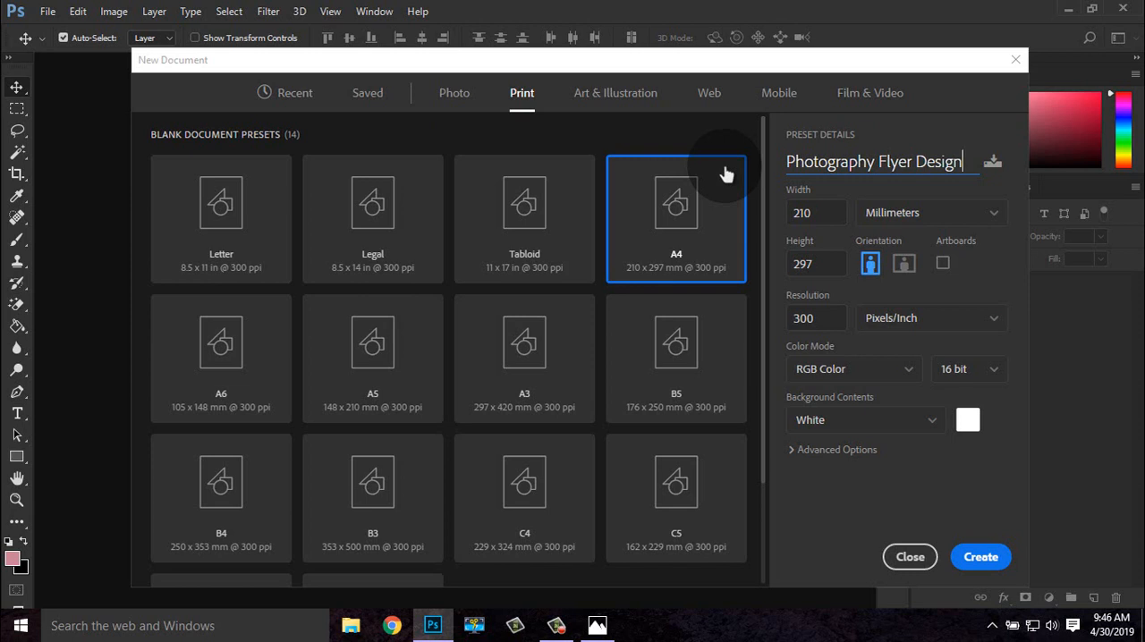
Create the A4 document "Photography Flyer Design", 210 x 297 mm at 300 pixels/inch, RGB 16 bit, with a white background
{"action": "left_click", "coordinate": [970, 564]}
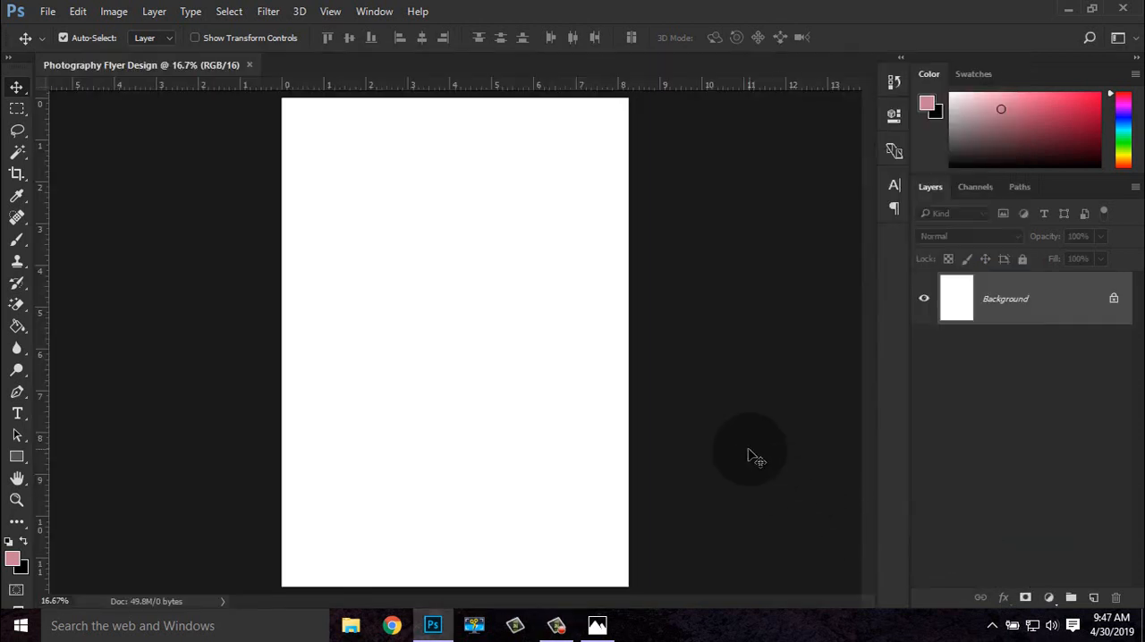
{"action": "key", "text": "ctrl+minus"}
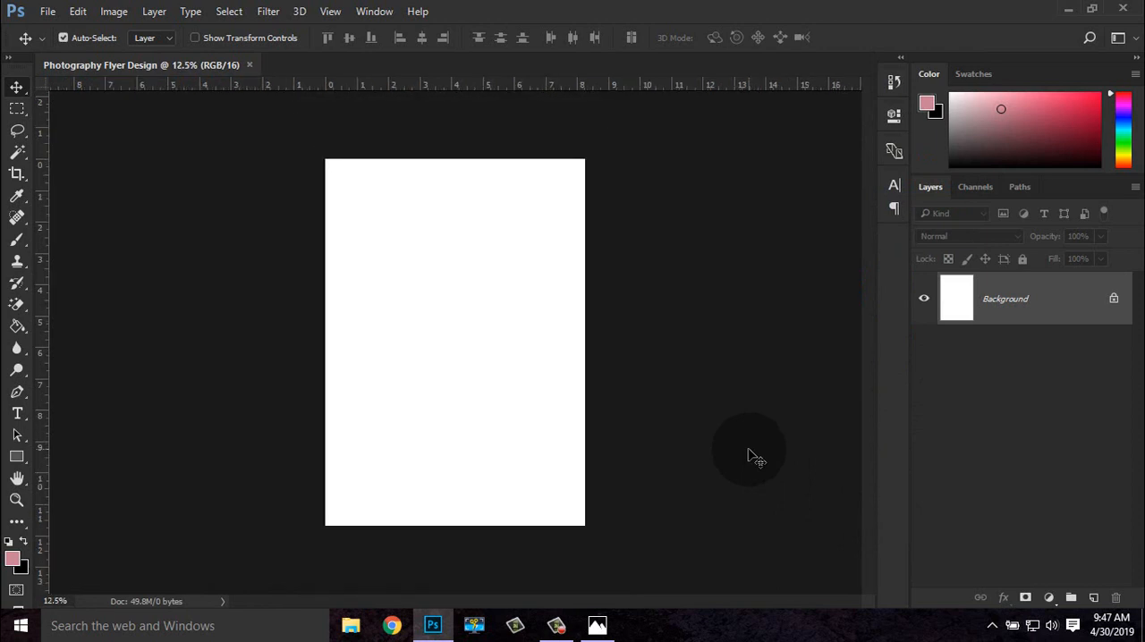
{"action": "key", "text": "ctrl+plus"}
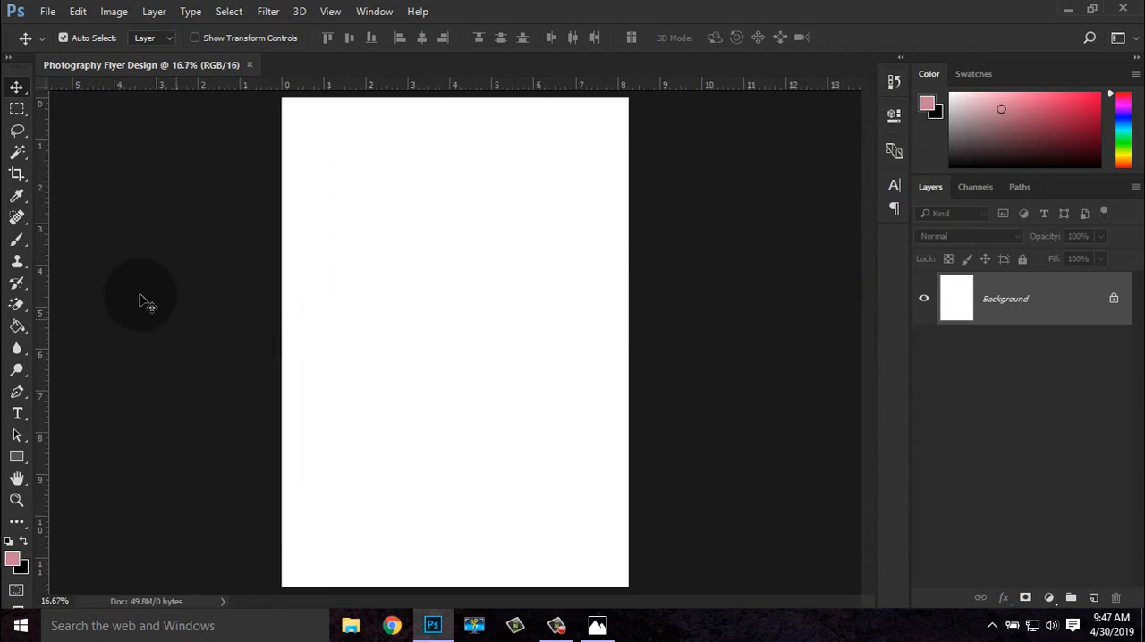
Draw a square about 395 px wide in the page's upper-left area and fill it with black
{"action": "left_click", "coordinate": [16, 456]}
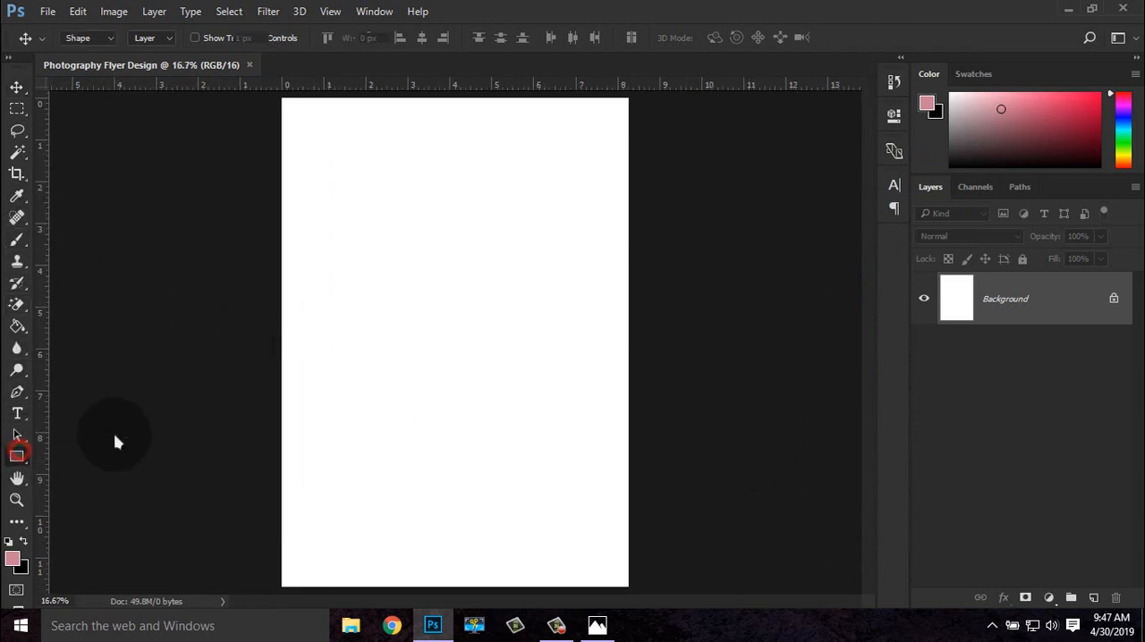
{"action": "left_click_drag", "start_coordinate": [328, 201], "coordinate": [381, 275]}
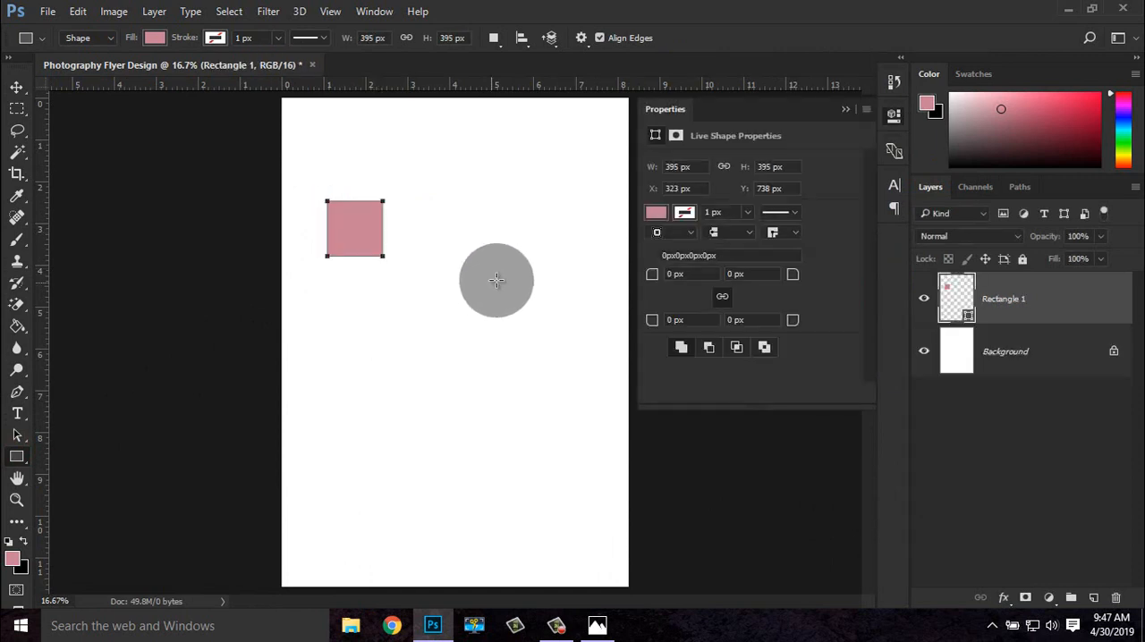
{"action": "left_click", "coordinate": [657, 215]}
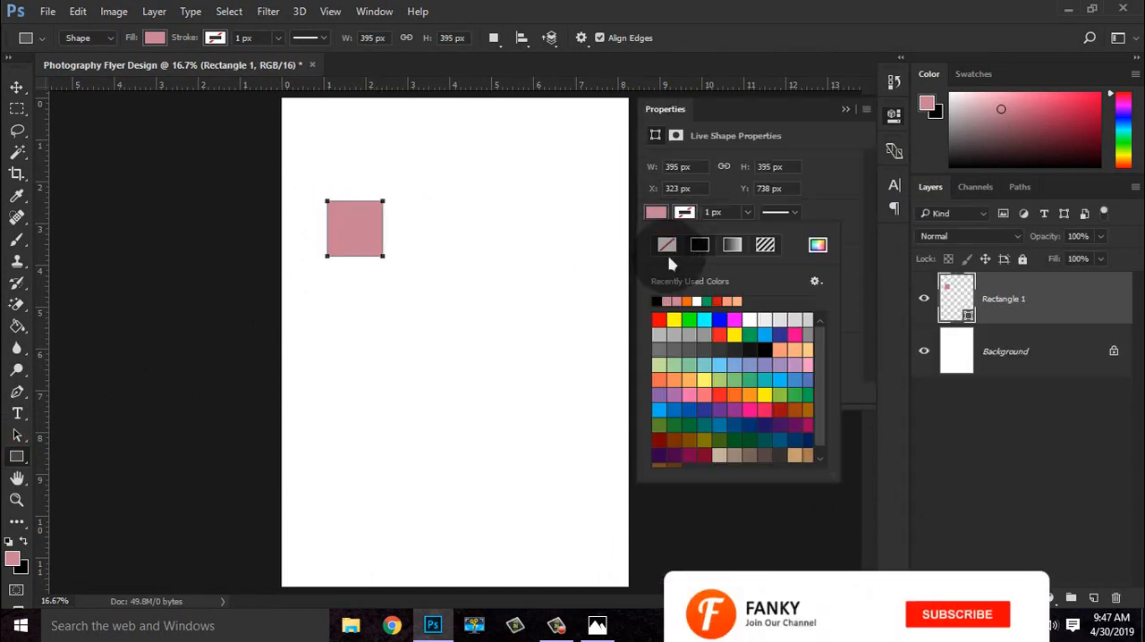
{"action": "left_click", "coordinate": [655, 302]}
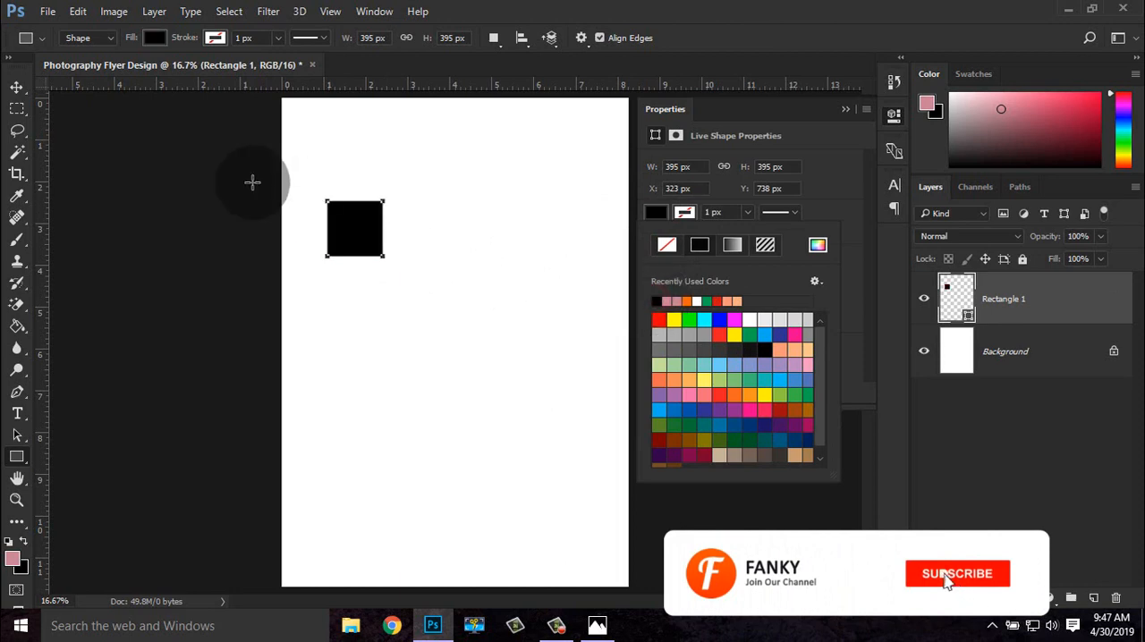
Move the black square flush into the top-left corner of the page at X 0 px, Y 0 px
{"action": "left_click", "coordinate": [16, 87]}
{"action": "left_click_drag", "start_coordinate": [345, 218], "coordinate": [317, 120]}
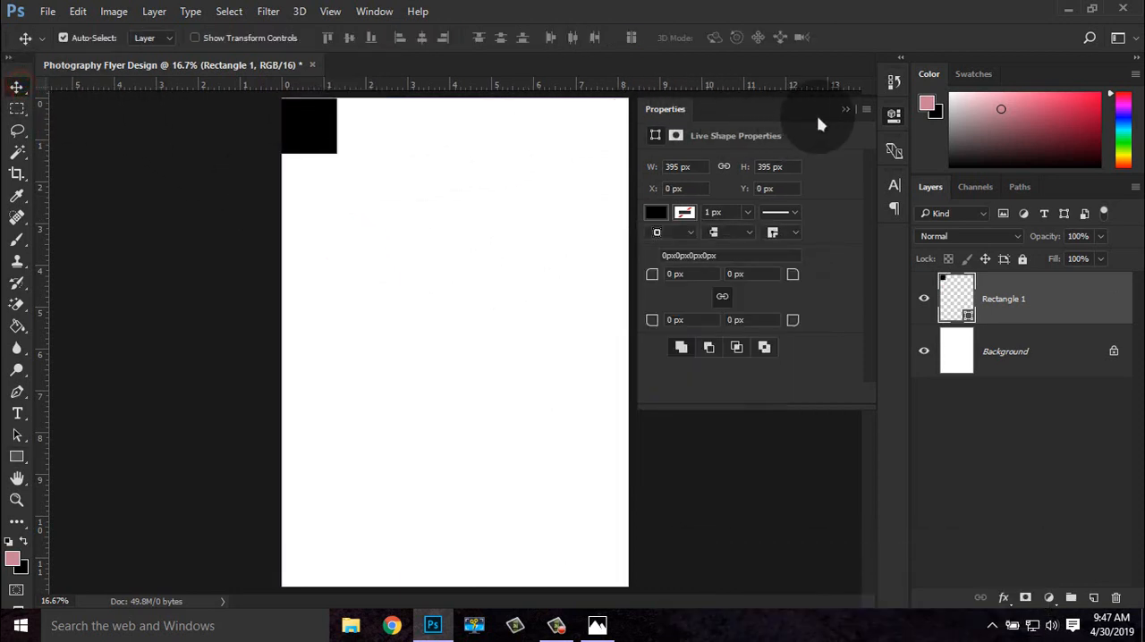
{"action": "left_click", "coordinate": [844, 109]}
{"action": "key", "text": "ctrl+plus"}
{"action": "left_click_drag", "start_coordinate": [255, 161], "coordinate": [348, 339]}
{"action": "left_click_drag", "start_coordinate": [329, 218], "coordinate": [320, 219]}
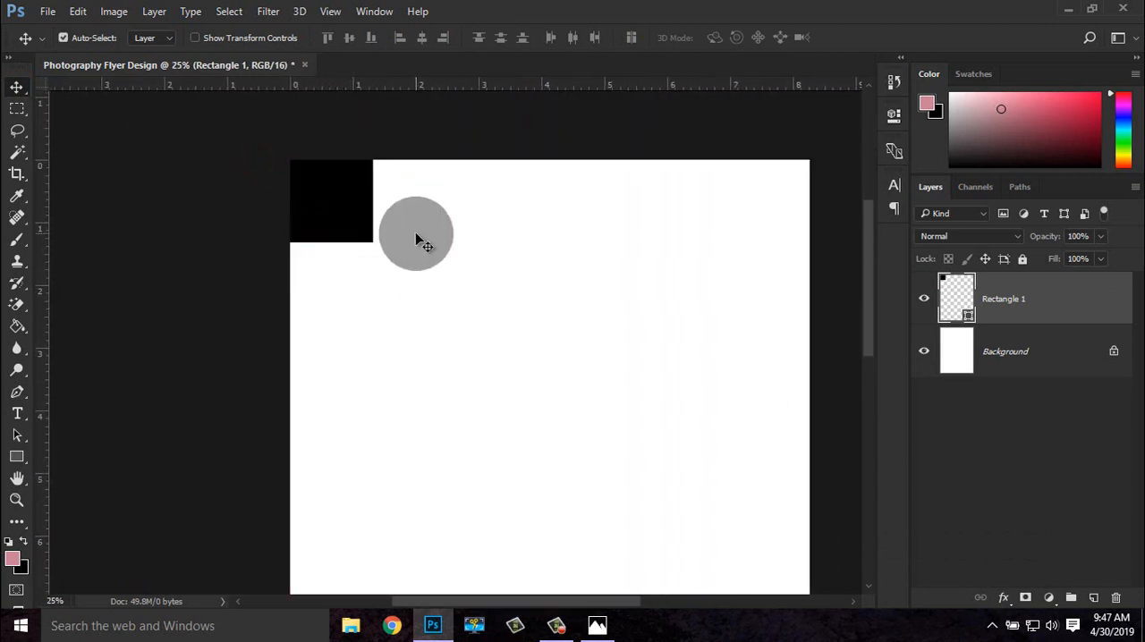
Duplicate the black square five times, placing each copy diagonally below the previous one, corner to corner, as a descending staircase
{"action": "right_click", "coordinate": [1009, 299]}
{"action": "left_click", "coordinate": [749, 175]}
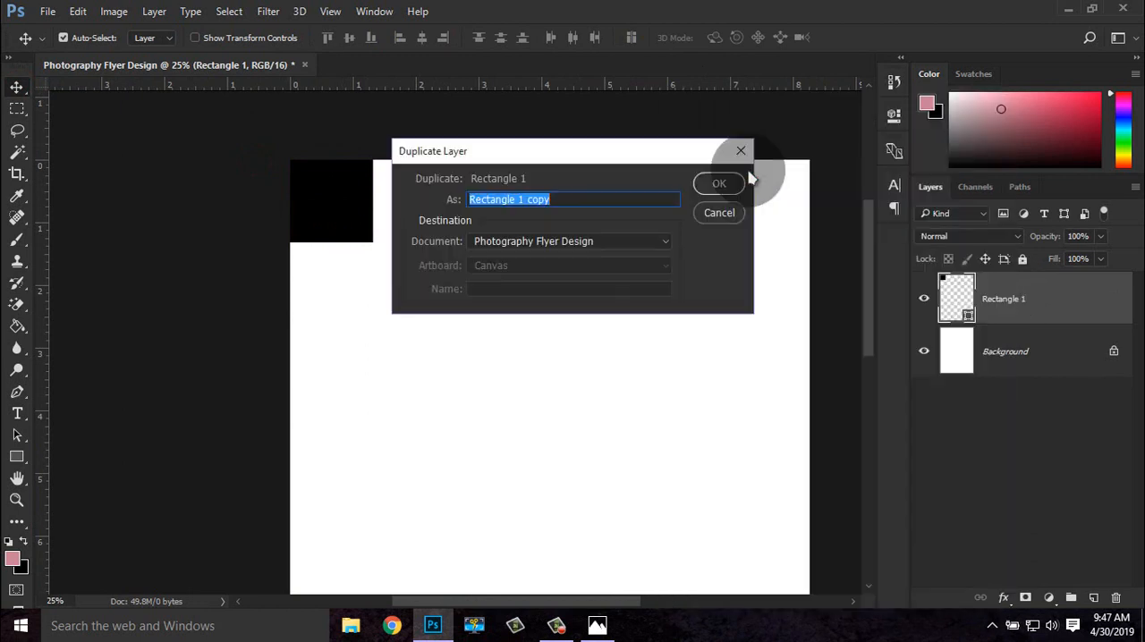
{"action": "left_click", "coordinate": [722, 182]}
{"action": "left_click_drag", "start_coordinate": [347, 212], "coordinate": [432, 295]}
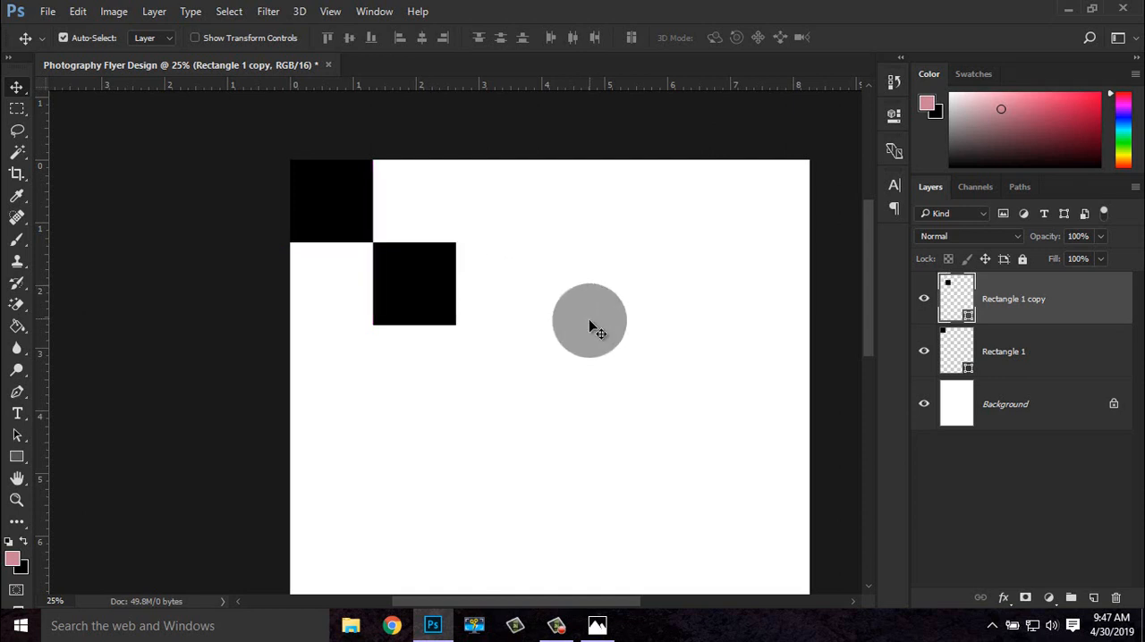
{"action": "key", "text": "ctrl+minus"}
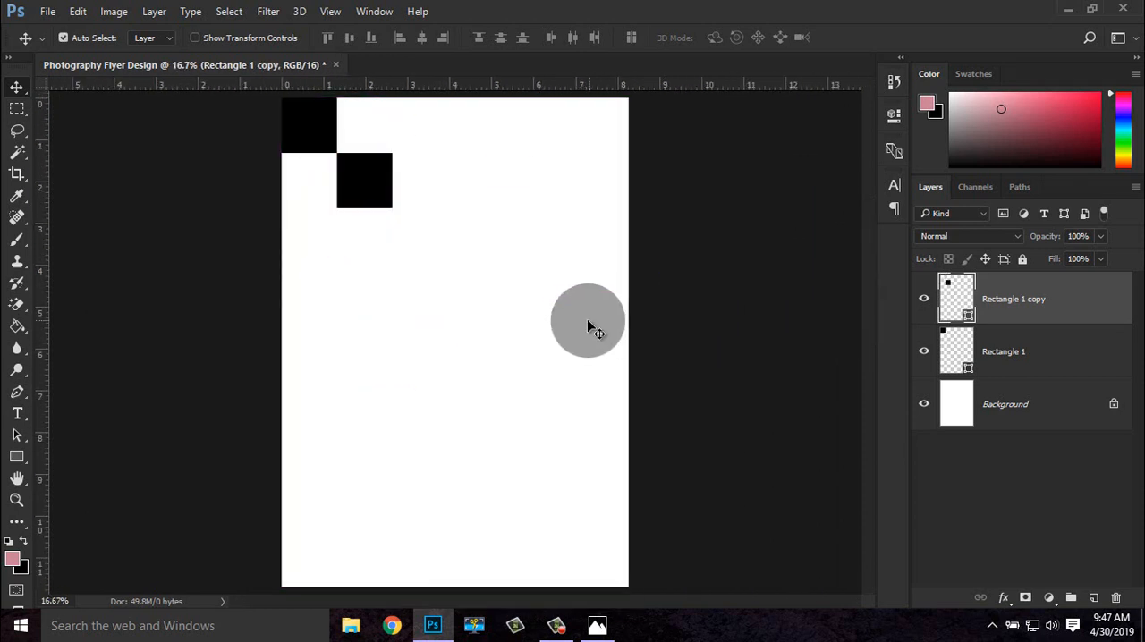
{"action": "left_click_drag", "start_coordinate": [380, 205], "coordinate": [593, 408]}
Select all six rectangle layers and show their transform controls
{"action": "scroll", "coordinate": [1049, 467], "scroll_direction": "down", "scroll_amount": 1}
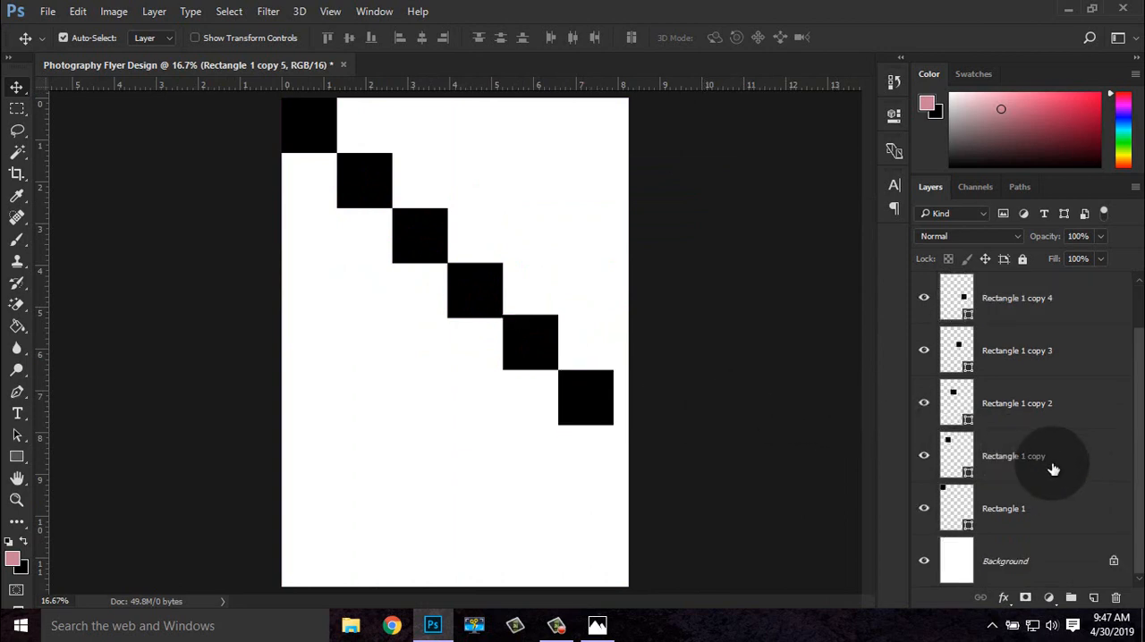
{"action": "left_click", "coordinate": [1024, 510], "text": "shift"}
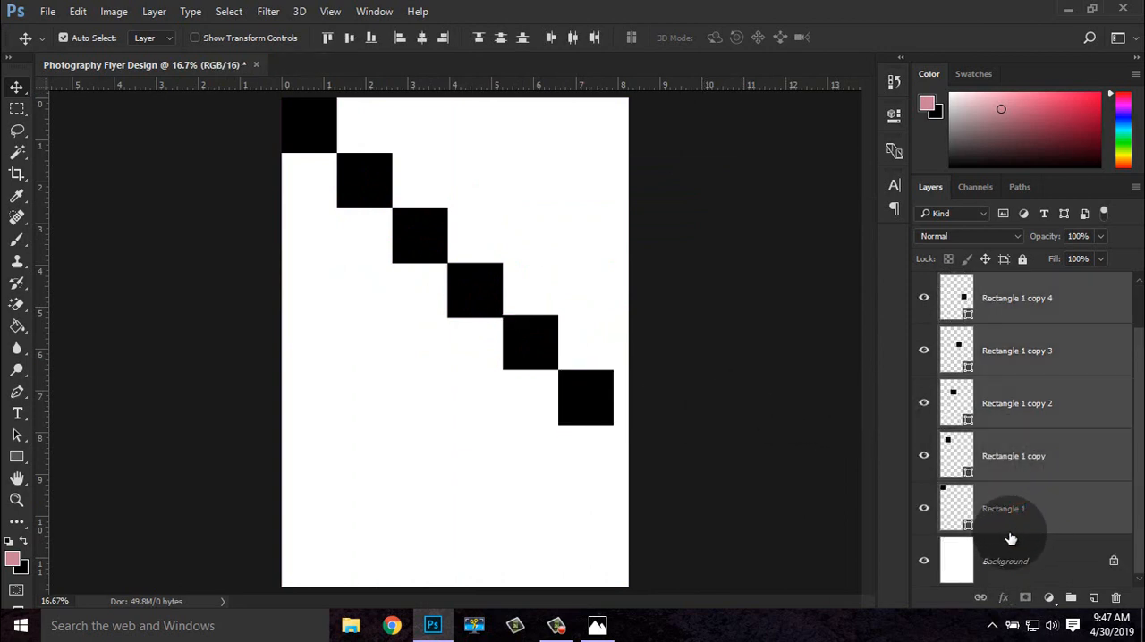
{"action": "left_click", "coordinate": [266, 37]}
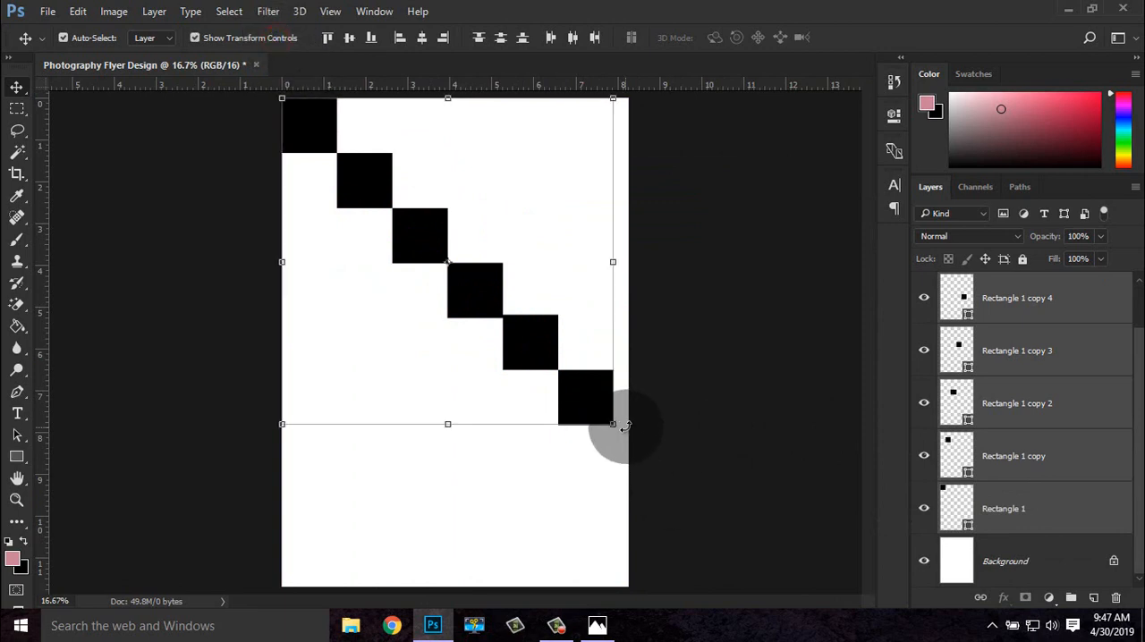
{"action": "key", "text": "ctrl"}
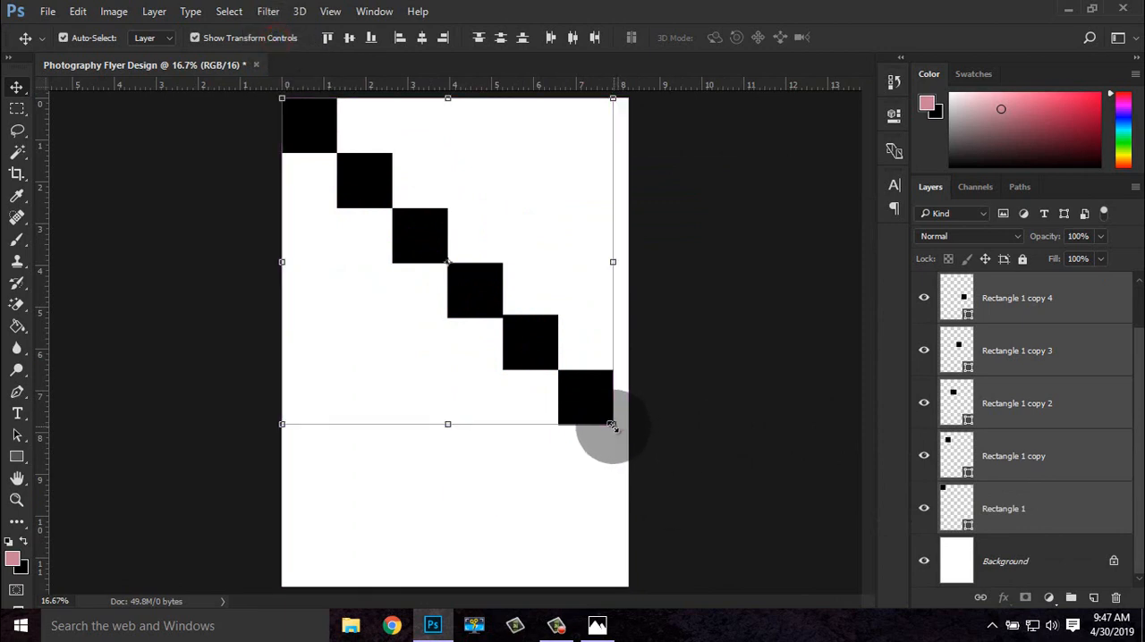
{"action": "left_click_drag", "start_coordinate": [616, 427], "coordinate": [627, 438]}
{"action": "key", "text": "ctrl+z"}
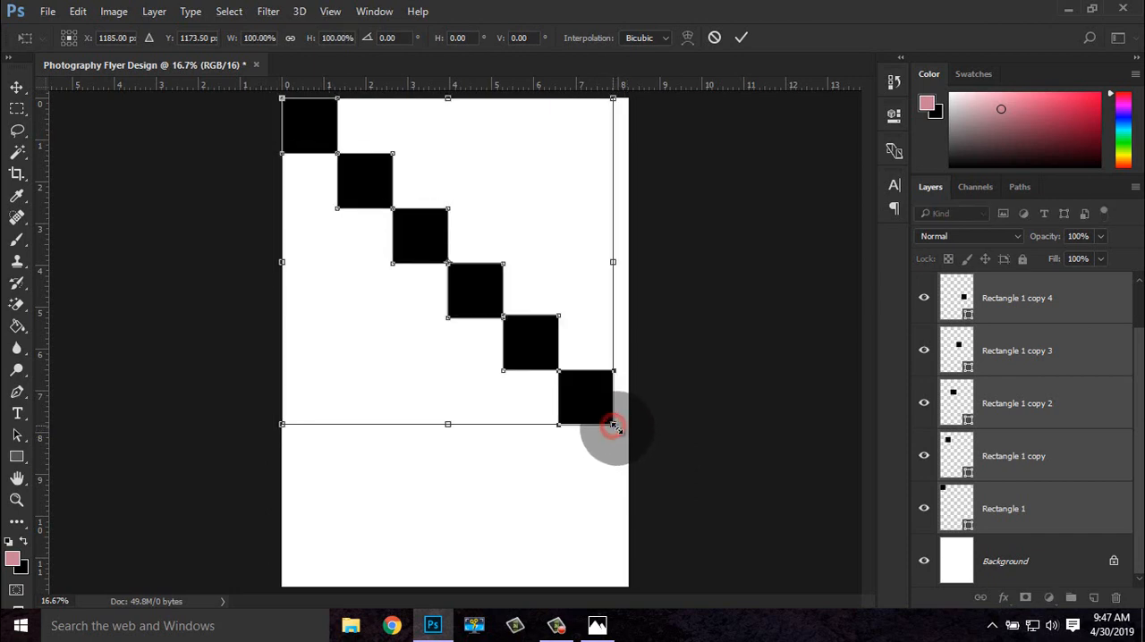
{"action": "left_click_drag", "start_coordinate": [616, 429], "coordinate": [628, 439]}
{"action": "key", "text": "ctrl+z"}
{"action": "left_click", "coordinate": [740, 40]}
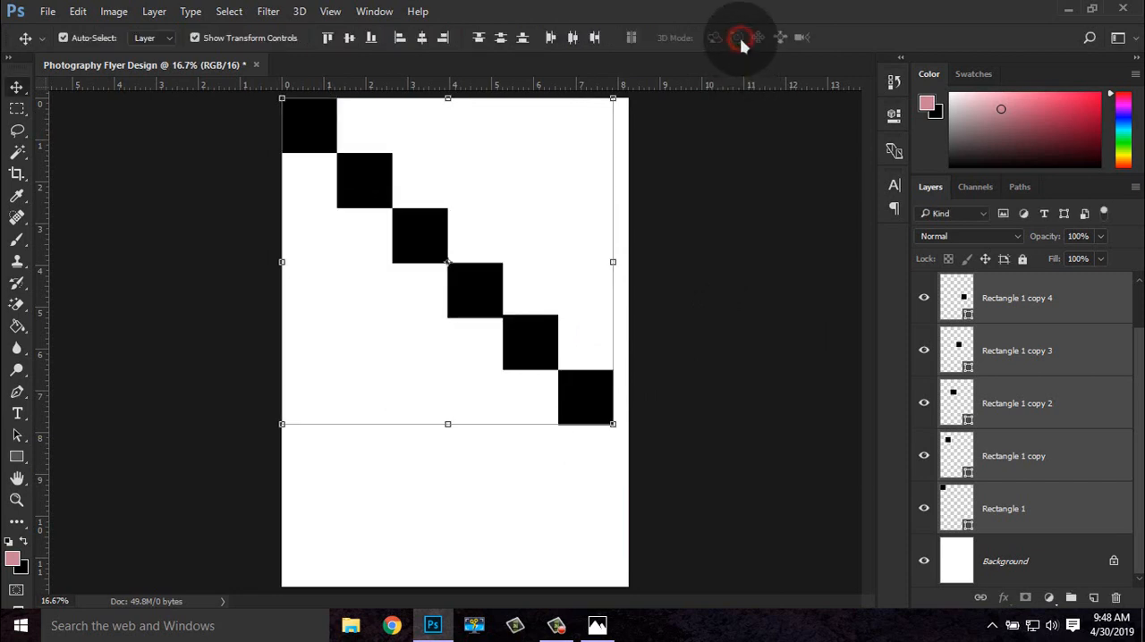
Scale the six squares together proportionally to 104.81% so the staircase reaches the page's right edge
{"action": "left_click", "coordinate": [616, 429]}
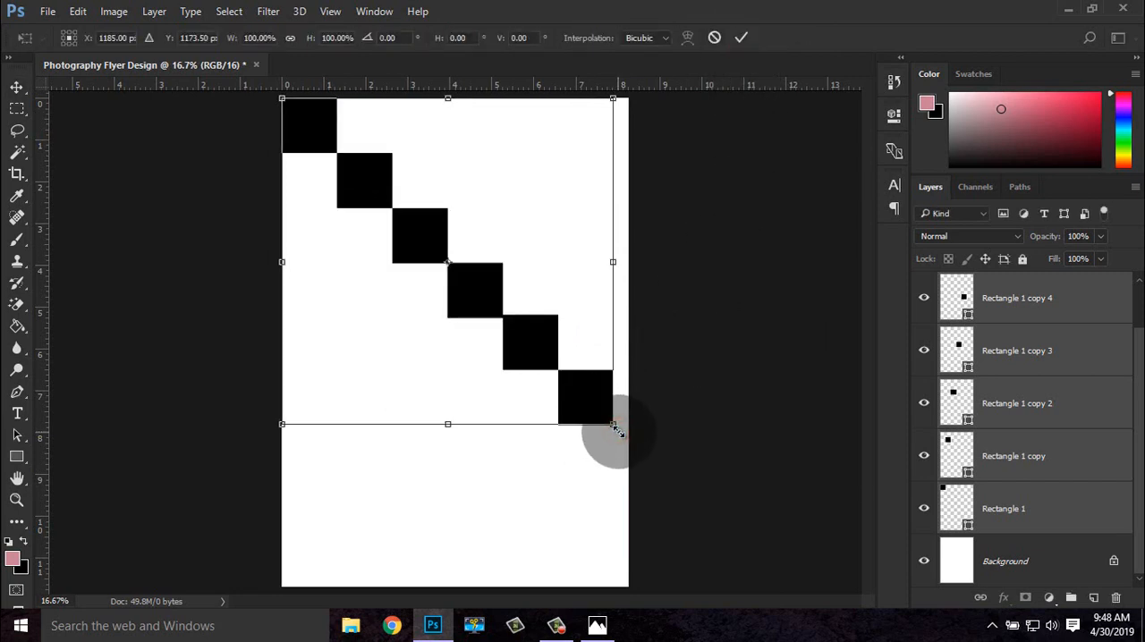
{"action": "left_click_drag", "start_coordinate": [616, 429], "coordinate": [630, 452]}
{"action": "key", "text": "ctrl+plus"}
{"action": "key", "text": "ctrl+plus"}
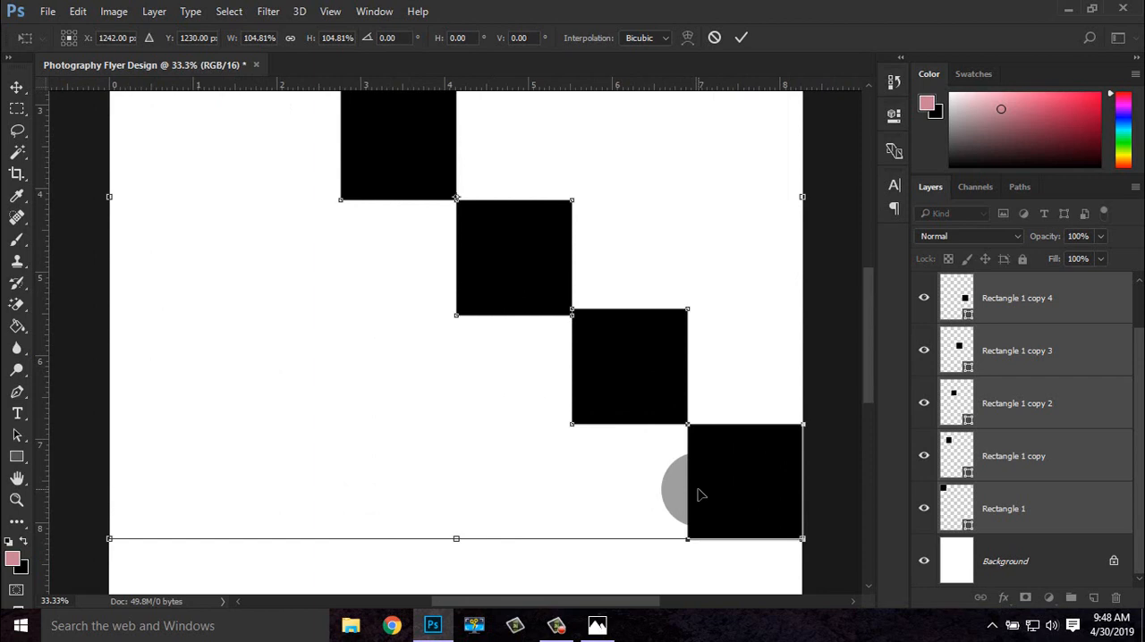
{"action": "key", "text": "Return"}
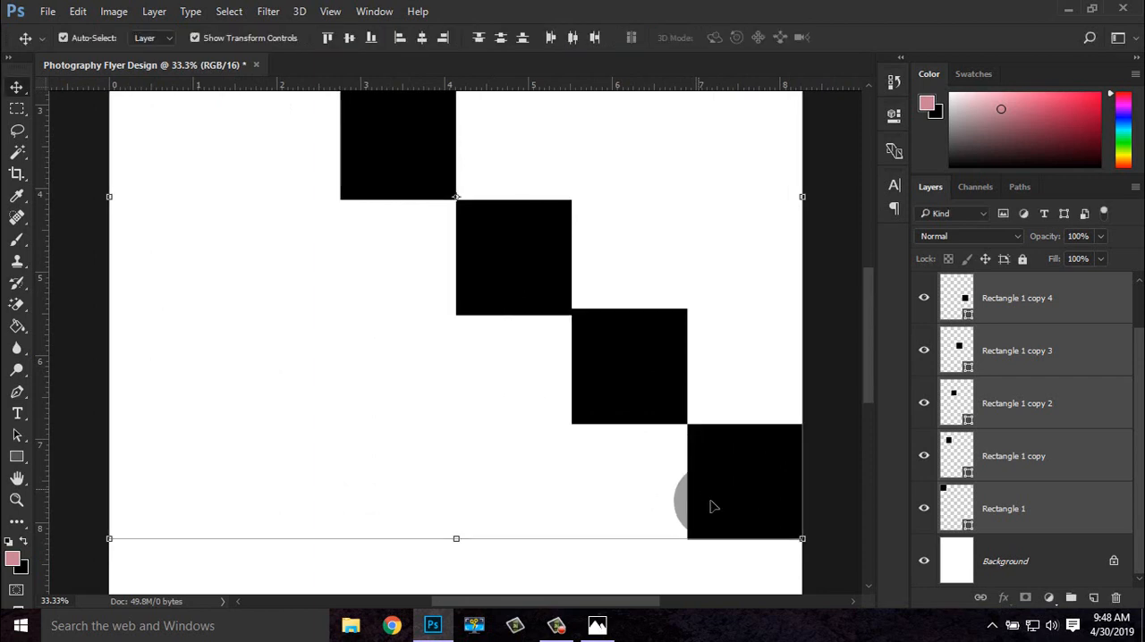
Fine-tune the size of the selected squares to 99.92% to fit the page width and hide the transform controls
{"action": "left_click", "coordinate": [803, 540]}
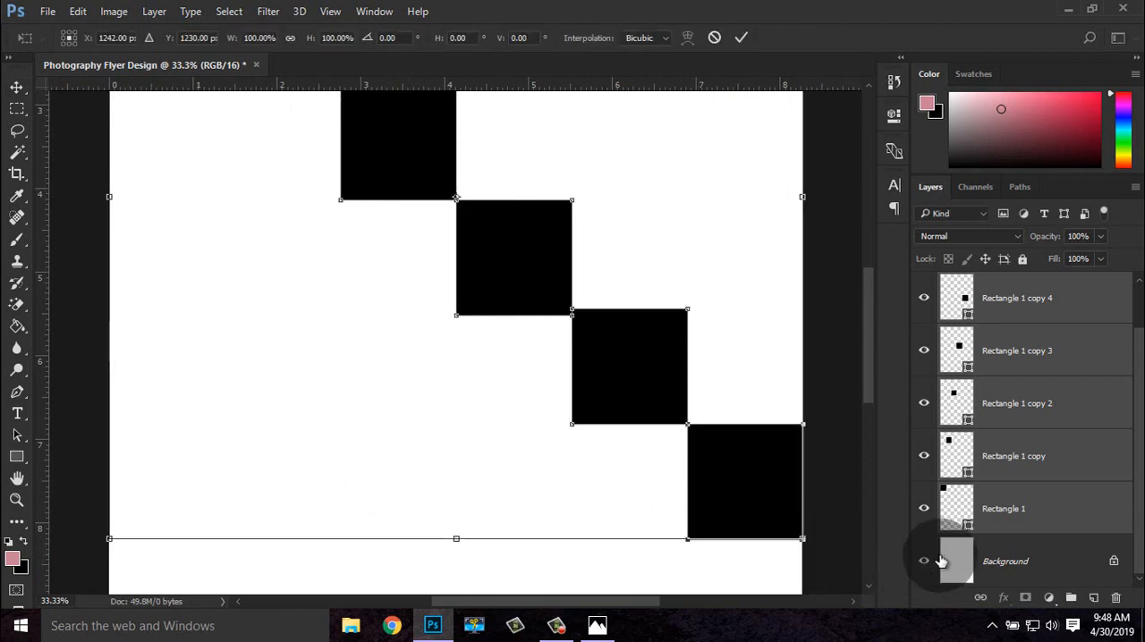
{"action": "left_click", "coordinate": [1013, 531]}
{"action": "scroll", "coordinate": [1022, 527], "scroll_direction": "up", "scroll_amount": 2}
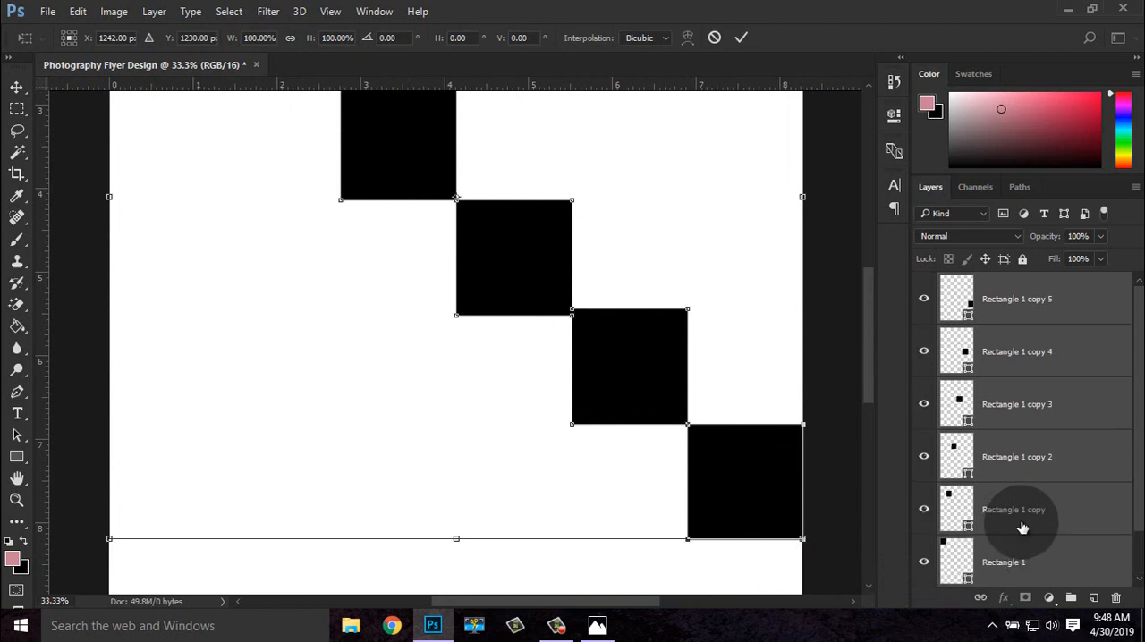
{"action": "scroll", "coordinate": [1022, 528], "scroll_direction": "down", "scroll_amount": 2}
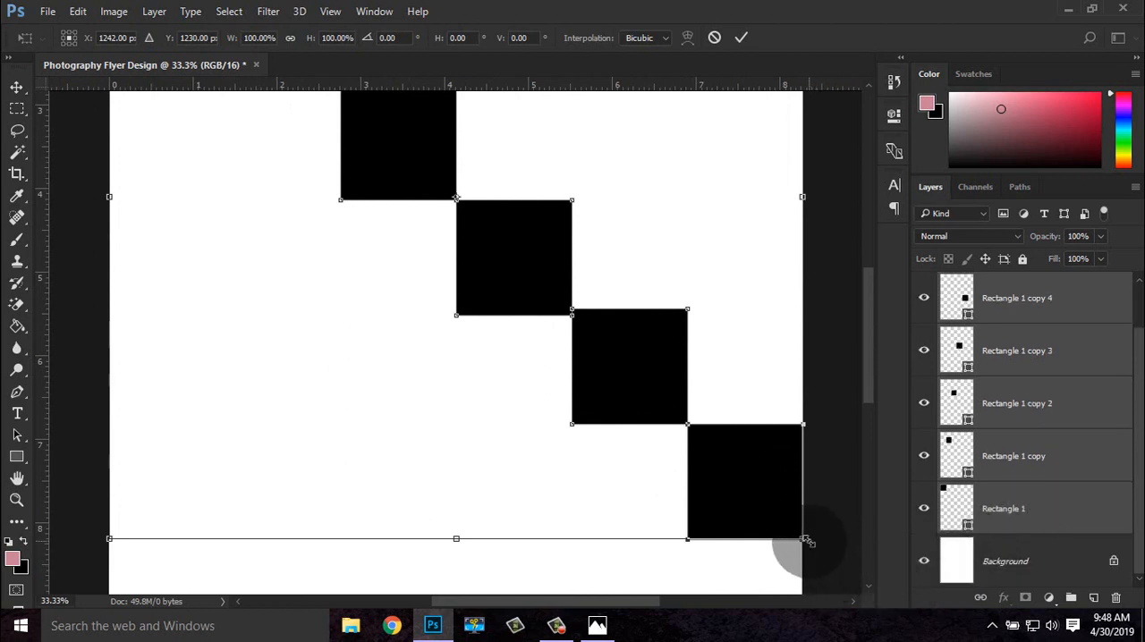
{"action": "left_click_drag", "start_coordinate": [803, 540], "coordinate": [805, 542]}
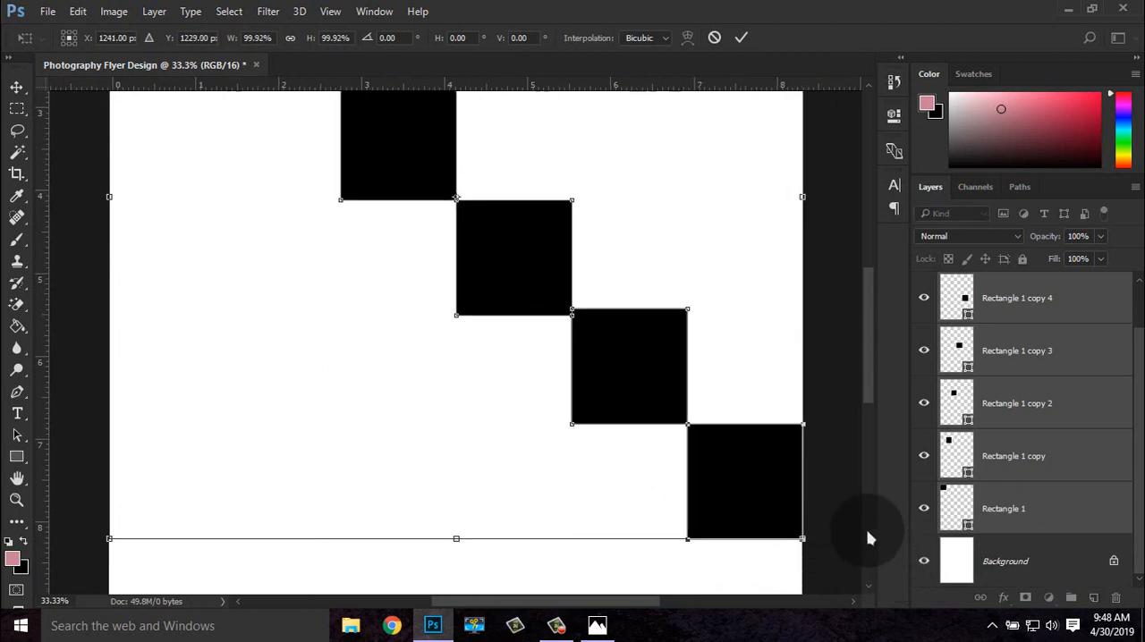
{"action": "key", "text": "ctrl+minus"}
{"action": "key", "text": "ctrl+minus"}
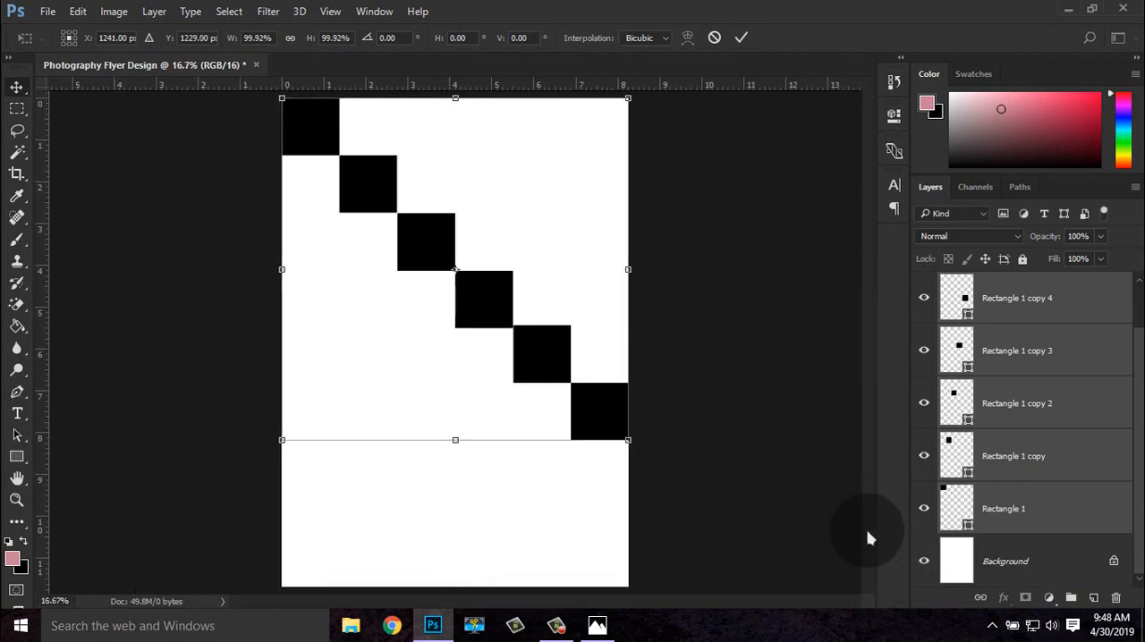
{"action": "key", "text": "Return"}
{"action": "left_click", "coordinate": [234, 37]}
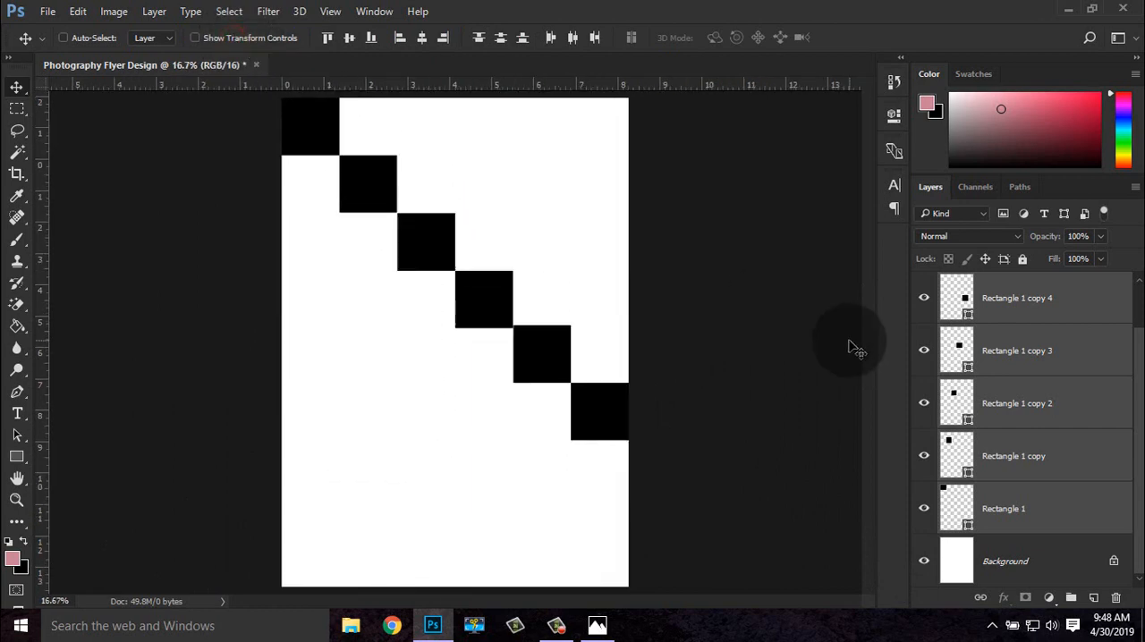
Group the six rectangle layers and rename the group "Shapes"
{"action": "key", "text": "ctrl+minus"}
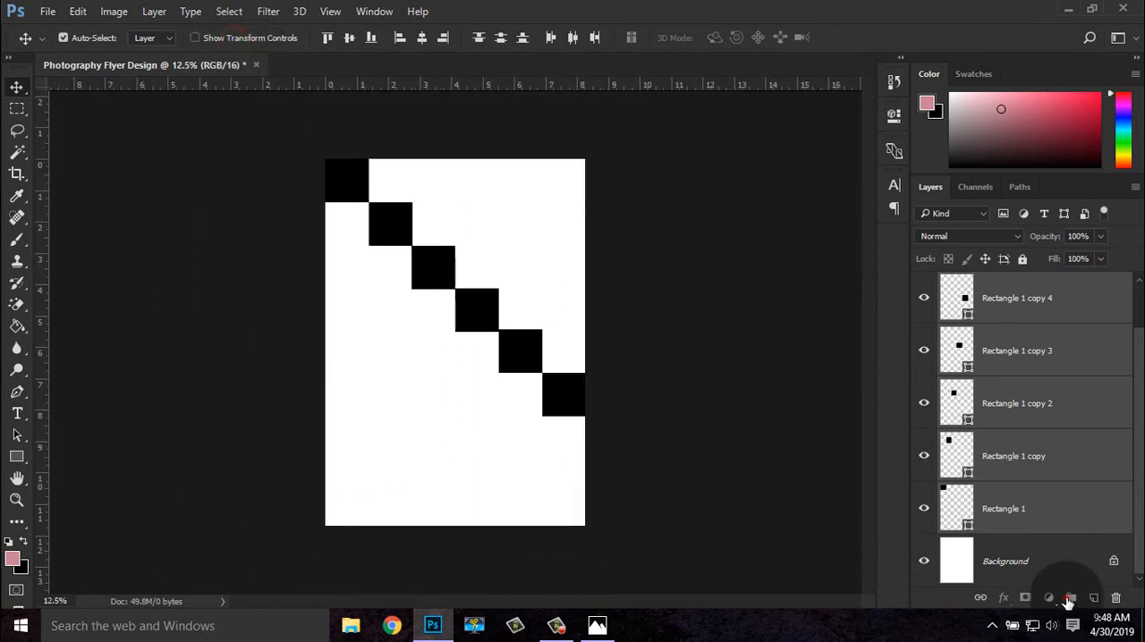
{"action": "left_click", "coordinate": [1068, 598]}
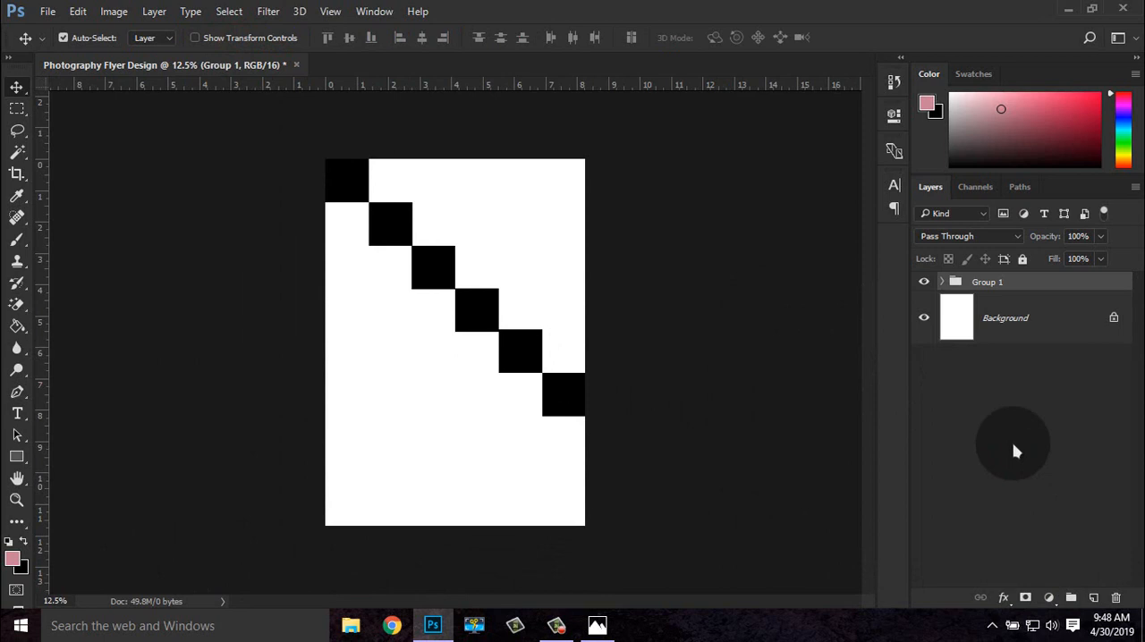
{"action": "double_click", "coordinate": [987, 281]}
{"action": "type", "text": "s"}
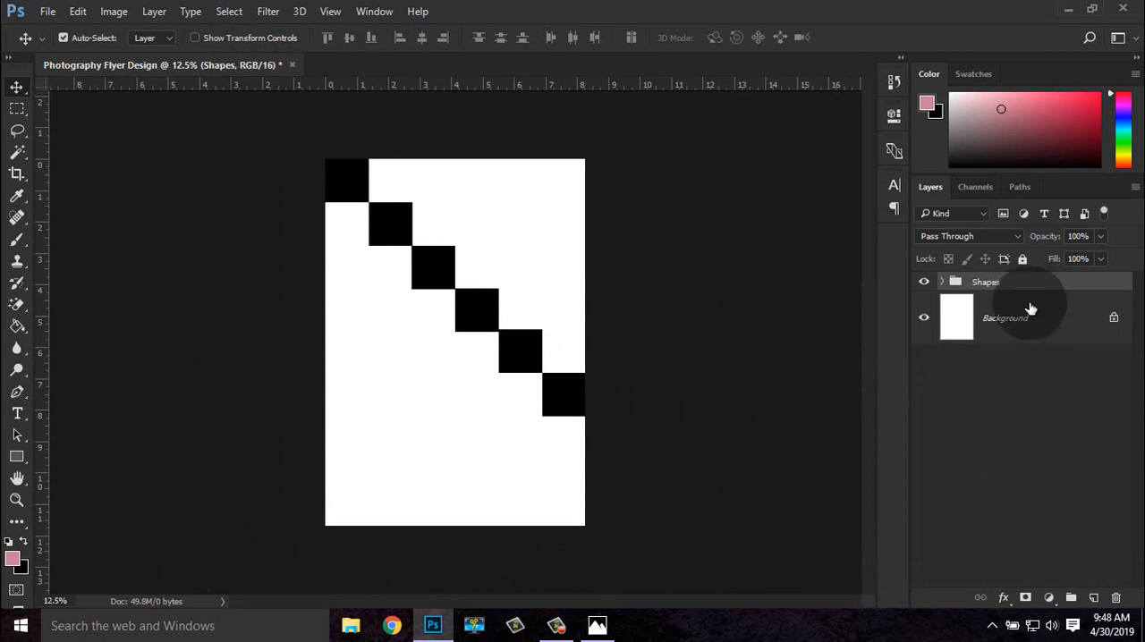
{"action": "left_click", "coordinate": [1000, 506]}
Hide the Shapes group and show it again to check what it contains
{"action": "key", "text": "ctrl+plus"}
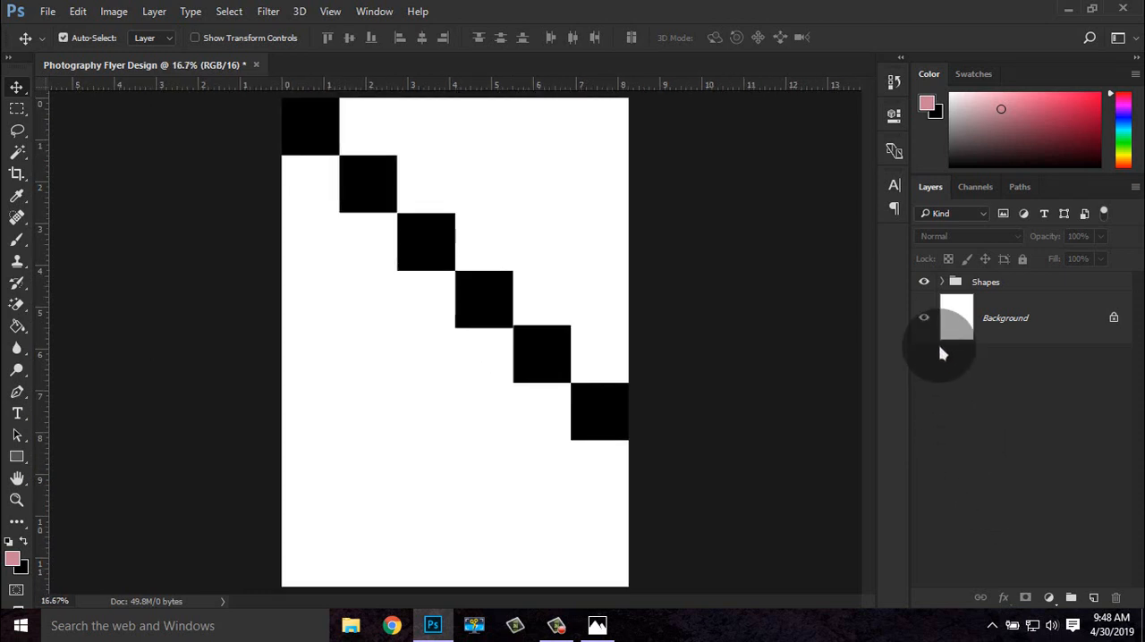
{"action": "left_click", "coordinate": [924, 282]}
{"action": "left_click", "coordinate": [924, 282]}
{"action": "left_click", "coordinate": [993, 425]}
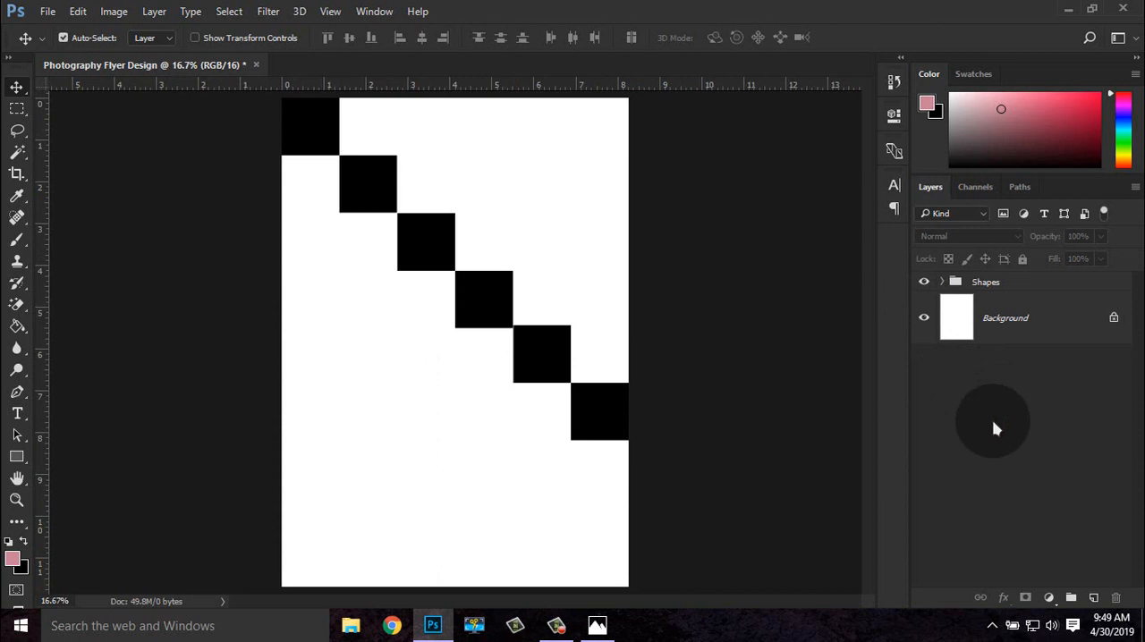
Start a path with the Pen tool, placing the first anchor just outside the page's upper-left corner
{"action": "left_click", "coordinate": [25, 393]}
{"action": "left_click", "coordinate": [223, 317], "text": "ctrl"}
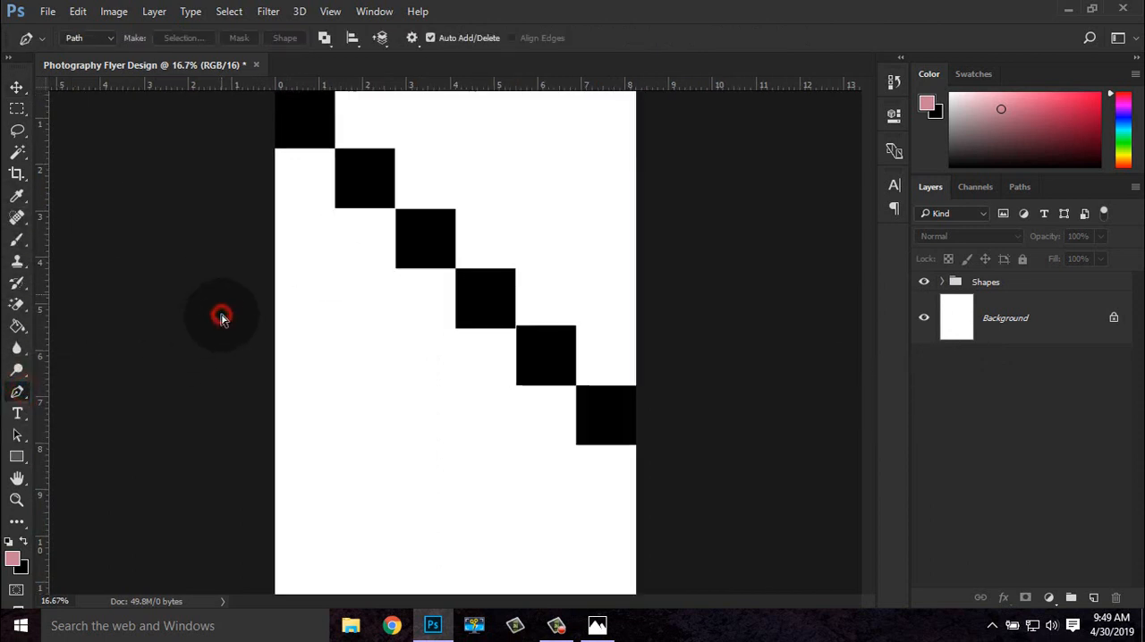
{"action": "left_click_drag", "start_coordinate": [224, 316], "coordinate": [225, 498]}
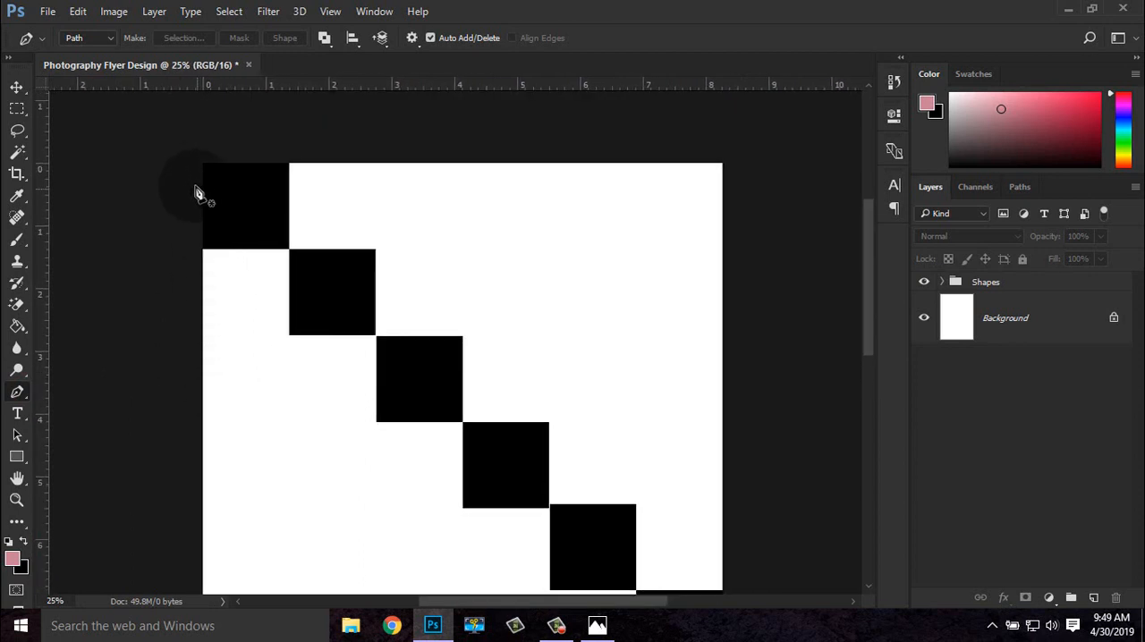
{"action": "left_click", "coordinate": [187, 149]}
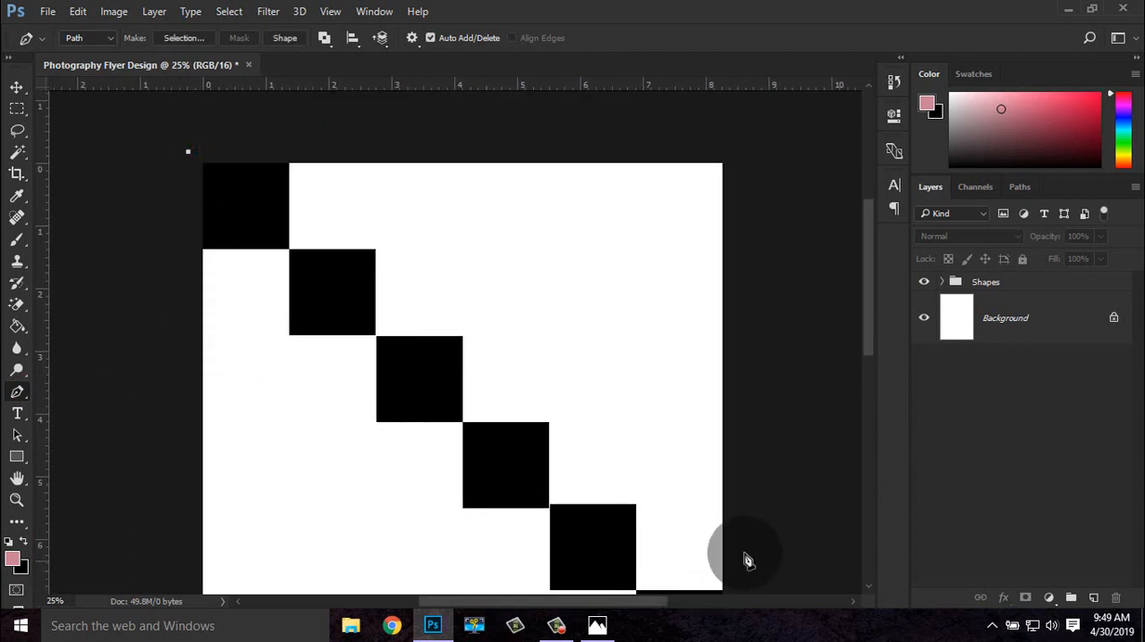
{"action": "left_click_drag", "start_coordinate": [787, 517], "coordinate": [752, 371]}
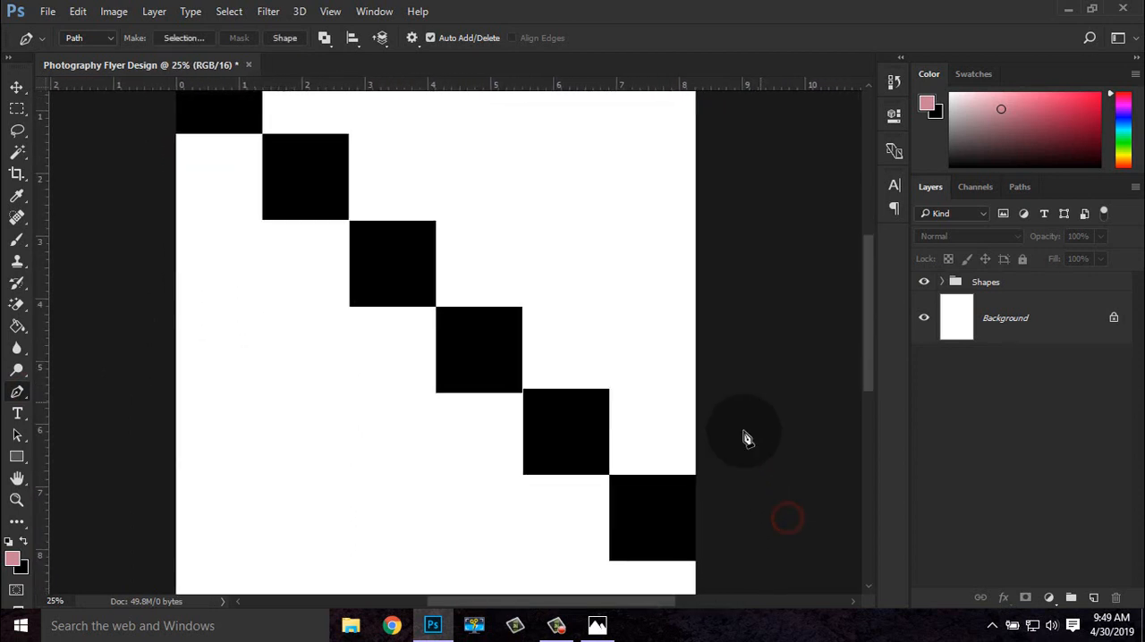
{"action": "left_click", "coordinate": [710, 574]}
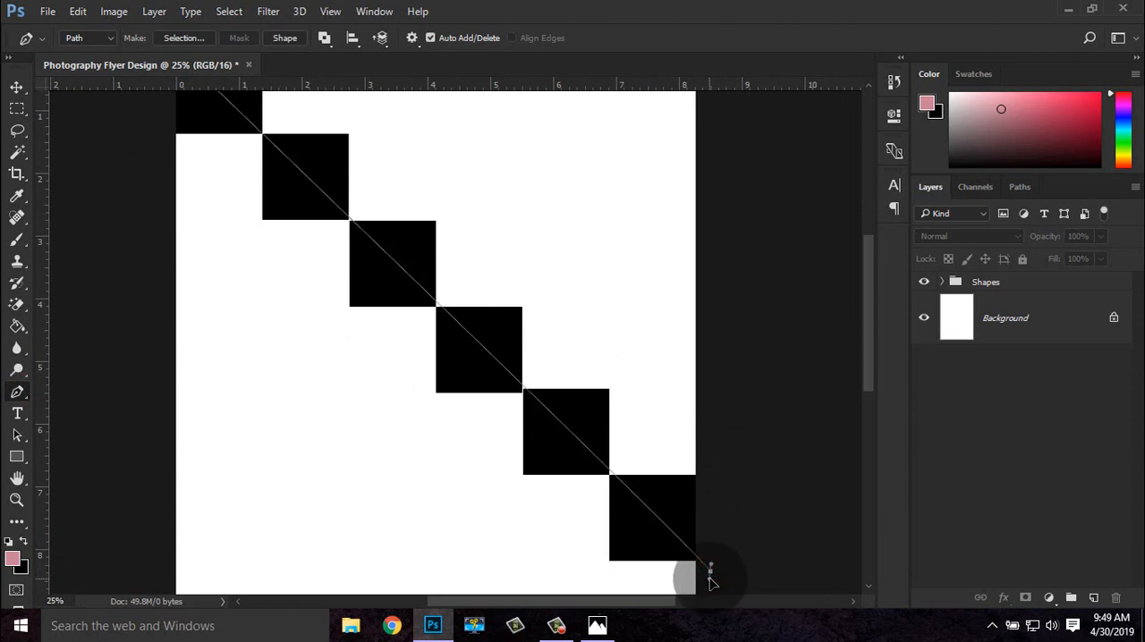
{"action": "key", "text": "ctrl+z"}
Extend the path along the squares' shared diagonal to an anchor outside the page, beyond the last square's lower-right corner
{"action": "key", "text": "ctrl+plus"}
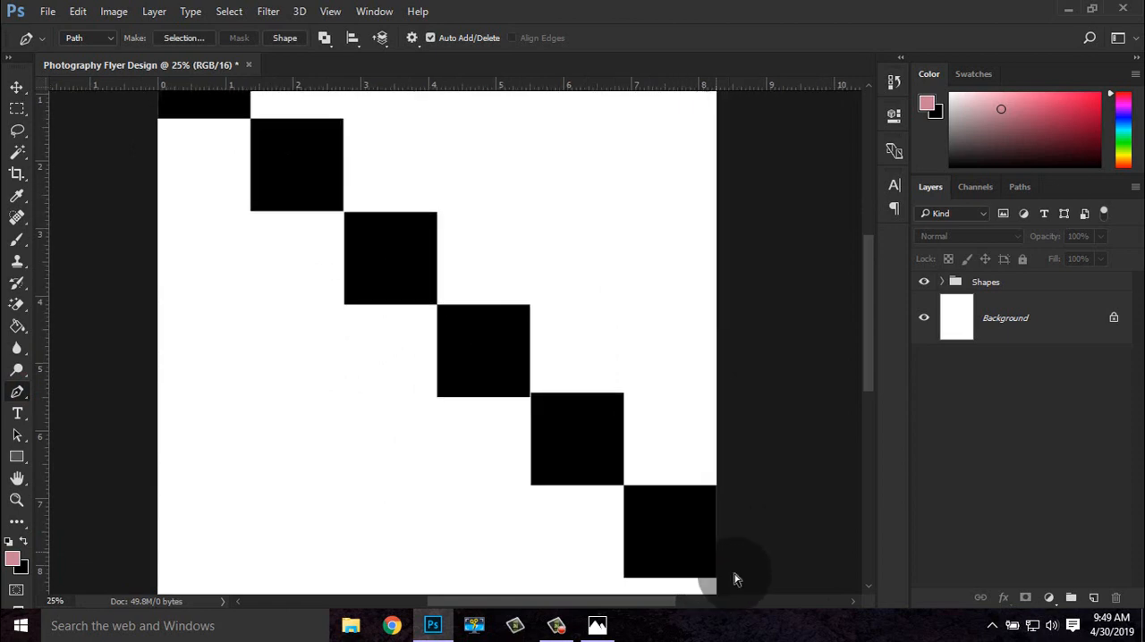
{"action": "left_click_drag", "start_coordinate": [735, 572], "coordinate": [657, 460]}
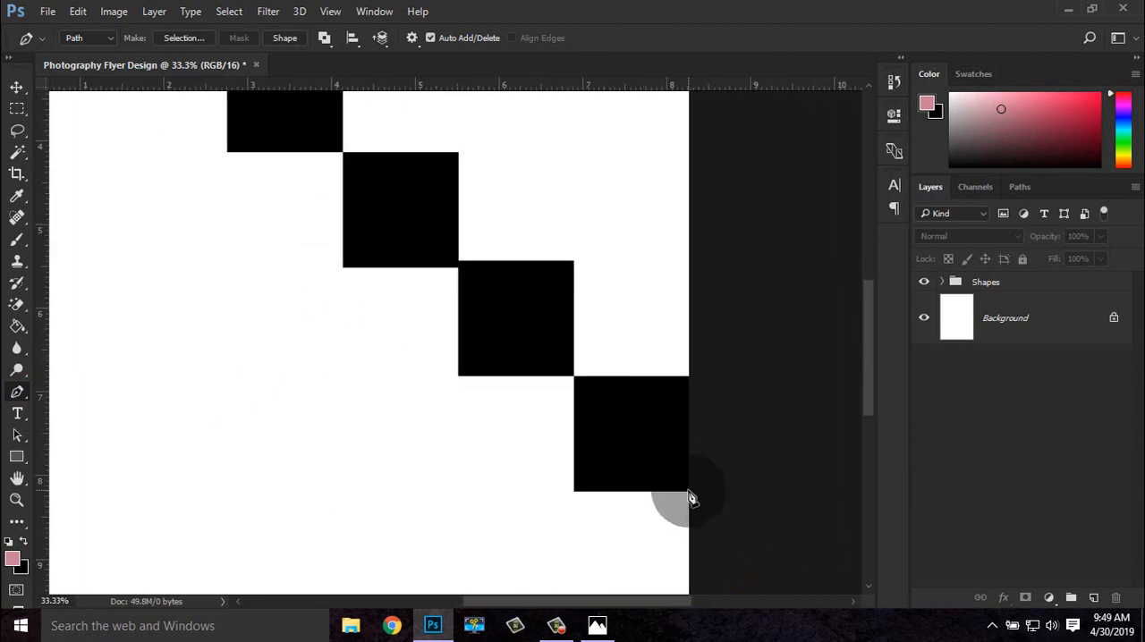
{"action": "left_click", "coordinate": [688, 493]}
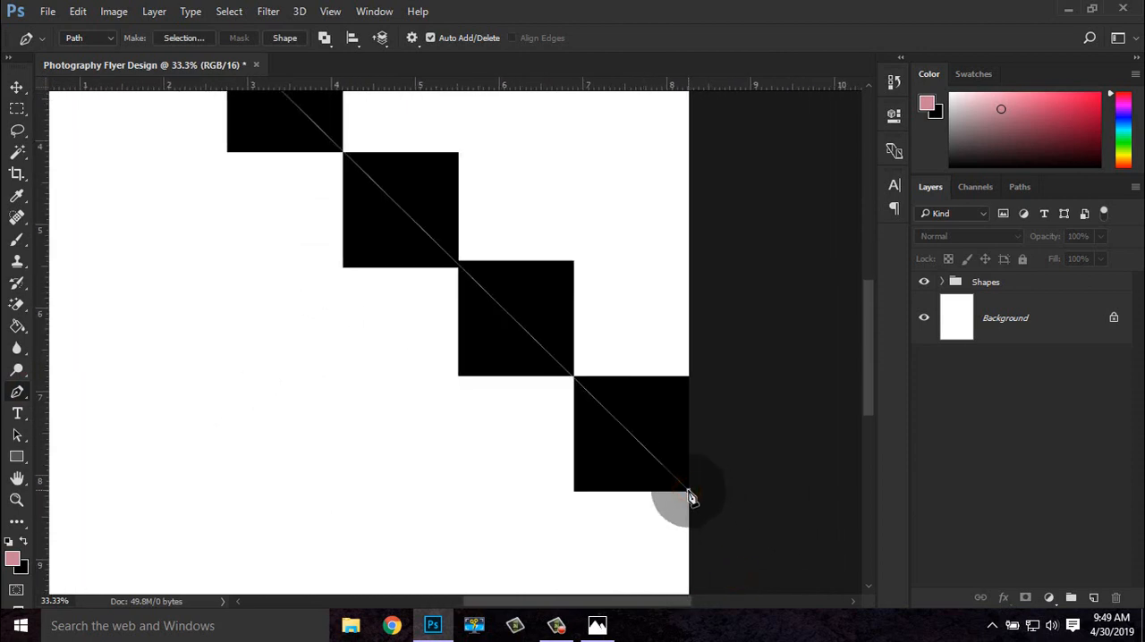
{"action": "key", "text": "ctrl+plus"}
{"action": "key", "text": "ctrl+plus"}
{"action": "key", "text": "ctrl+plus"}
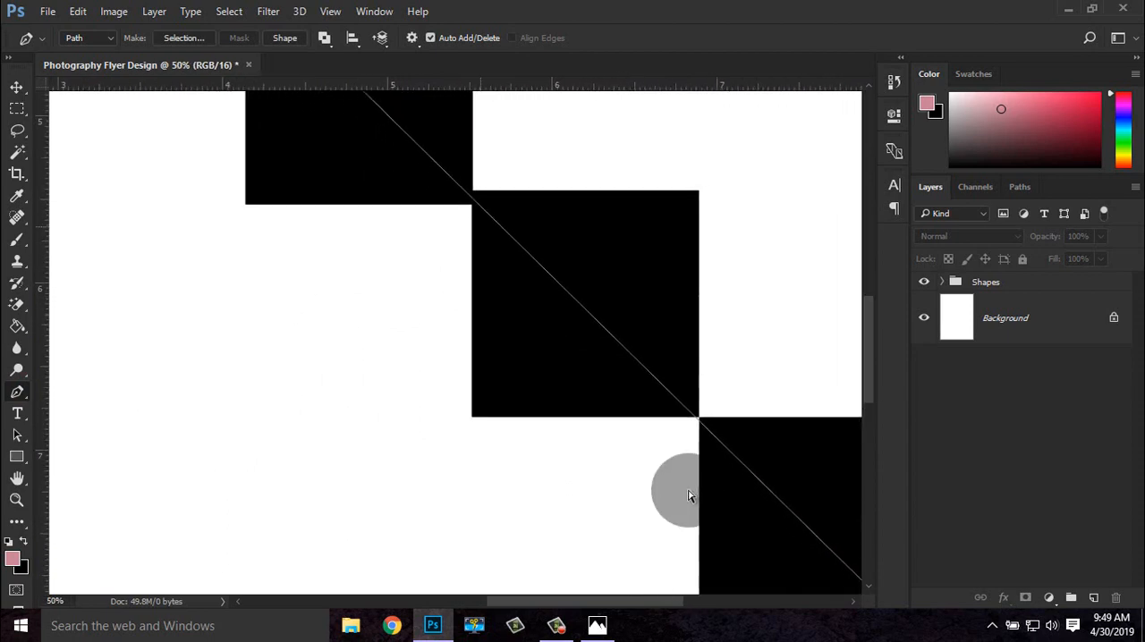
{"action": "key", "text": "ctrl+minus"}
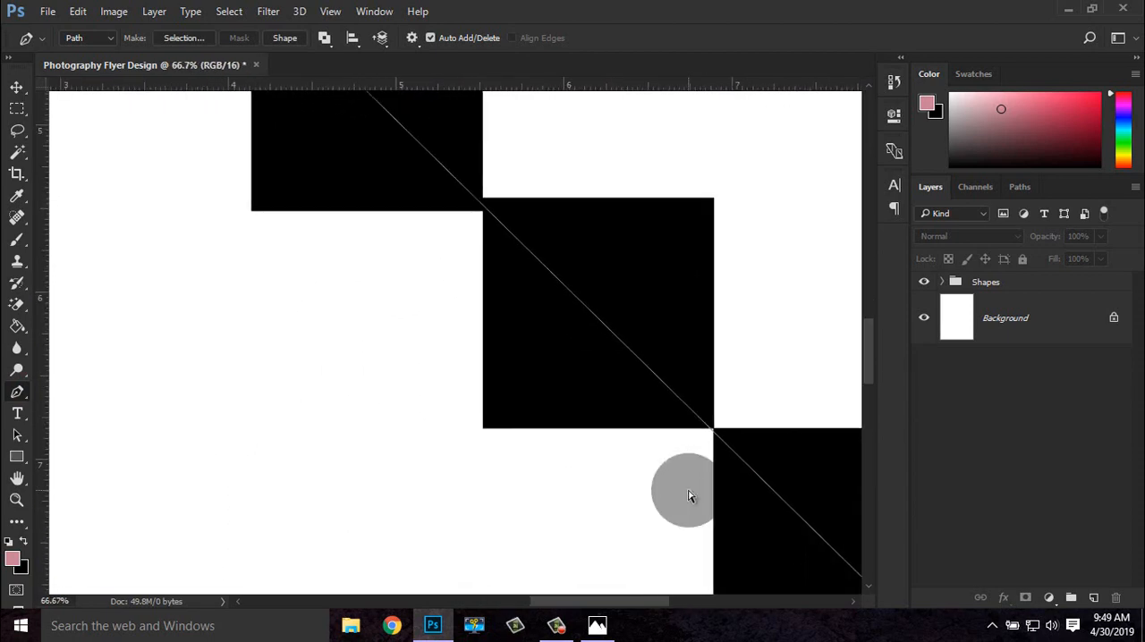
{"action": "key", "text": "ctrl+minus"}
{"action": "key", "text": "ctrl+minus"}
{"action": "key", "text": "ctrl+minus"}
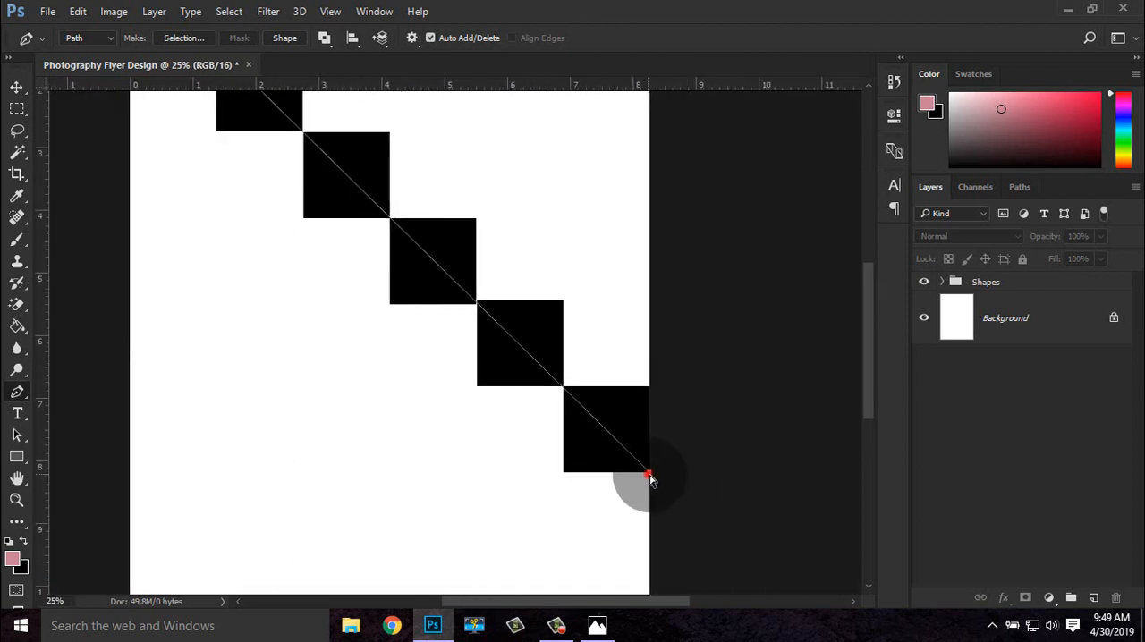
{"action": "left_click", "coordinate": [682, 508]}
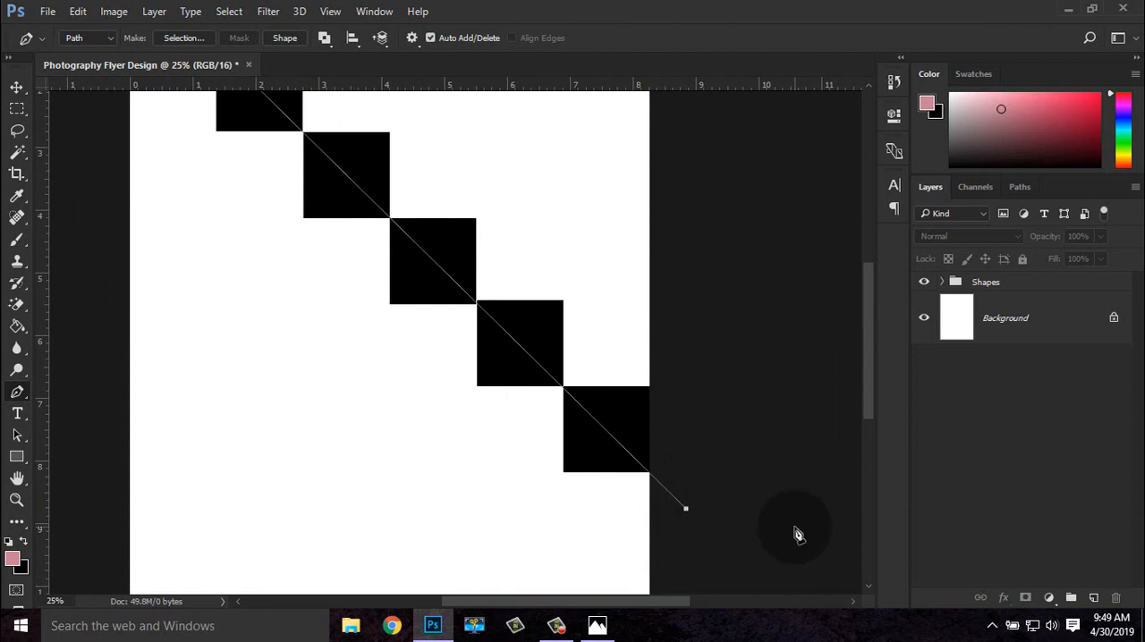
Continue the path outside the page around its lower-left half and close it at the starting anchor
{"action": "key", "text": "ctrl+minus"}
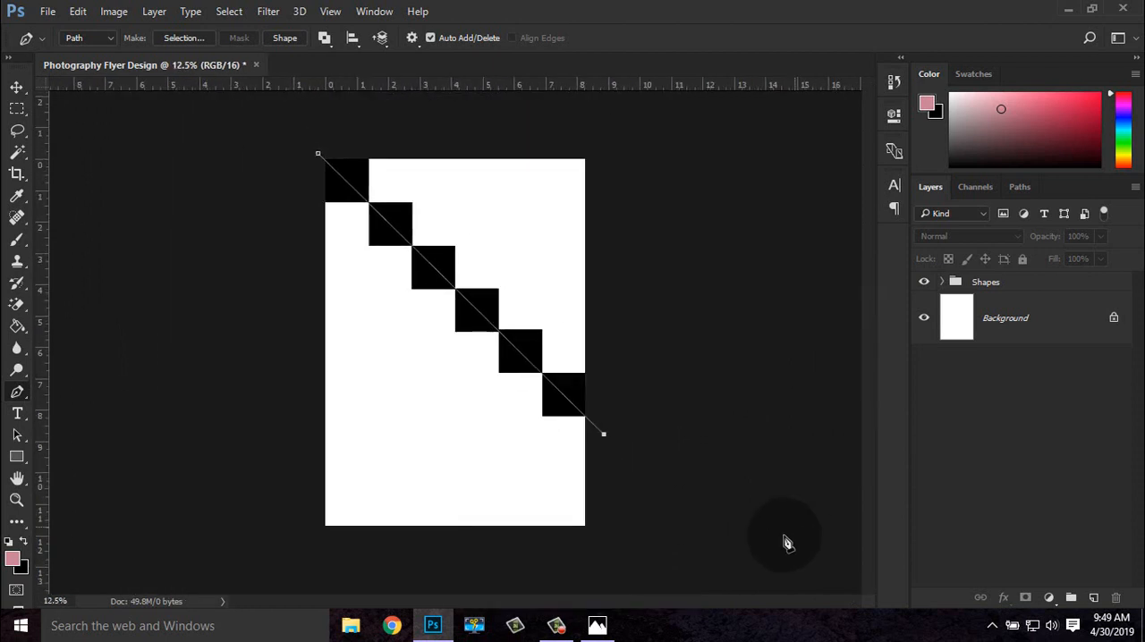
{"action": "left_click", "coordinate": [619, 560]}
{"action": "left_click", "coordinate": [383, 566]}
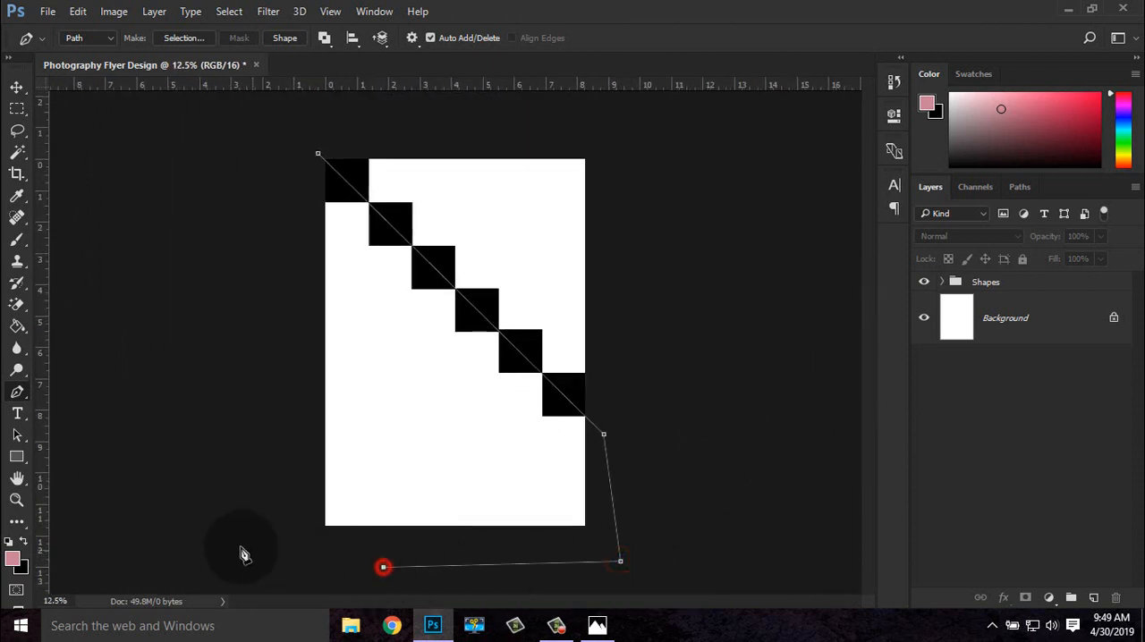
{"action": "left_click", "coordinate": [232, 532]}
{"action": "left_click", "coordinate": [266, 317]}
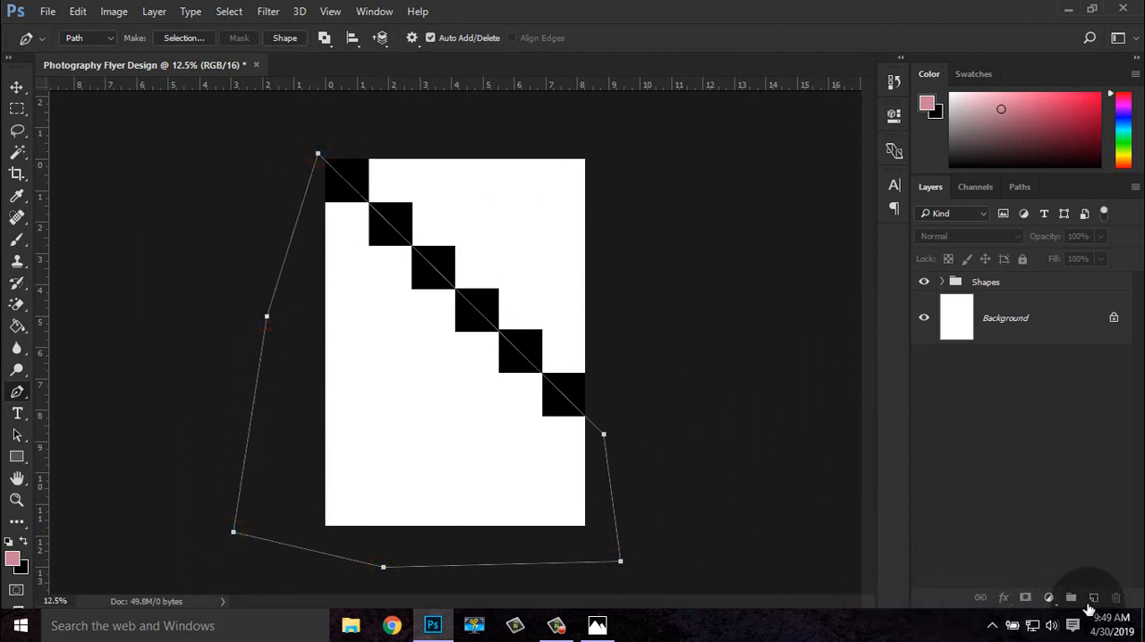
Add a new layer and fill the closed path on it with solid black at 100% opacity
{"action": "left_click", "coordinate": [1096, 599]}
{"action": "right_click", "coordinate": [512, 421]}
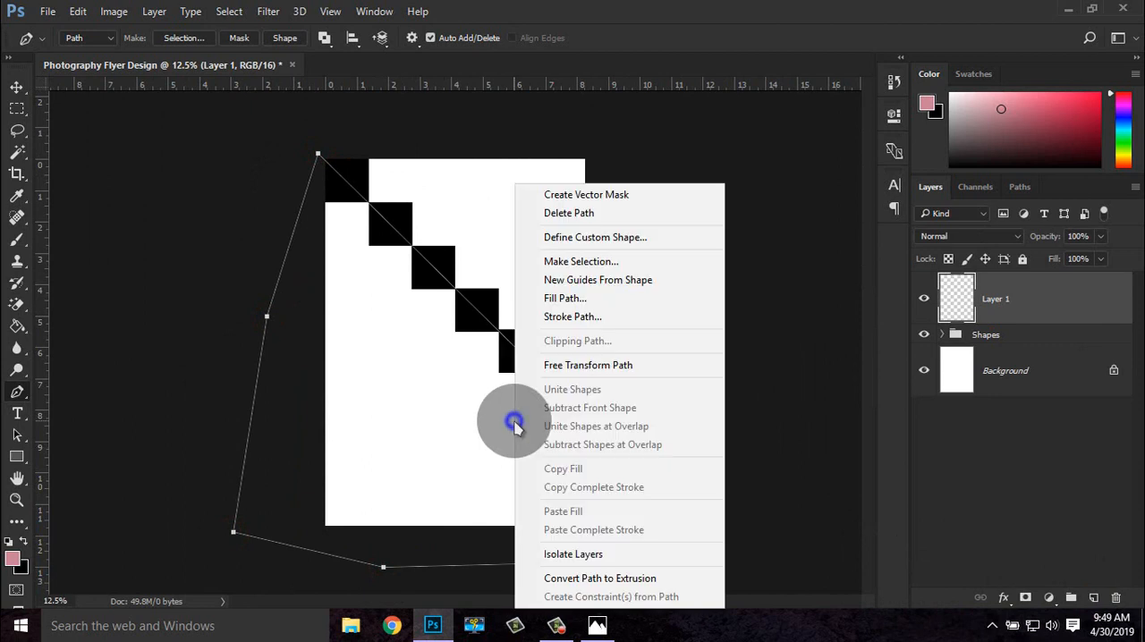
{"action": "left_click", "coordinate": [562, 299]}
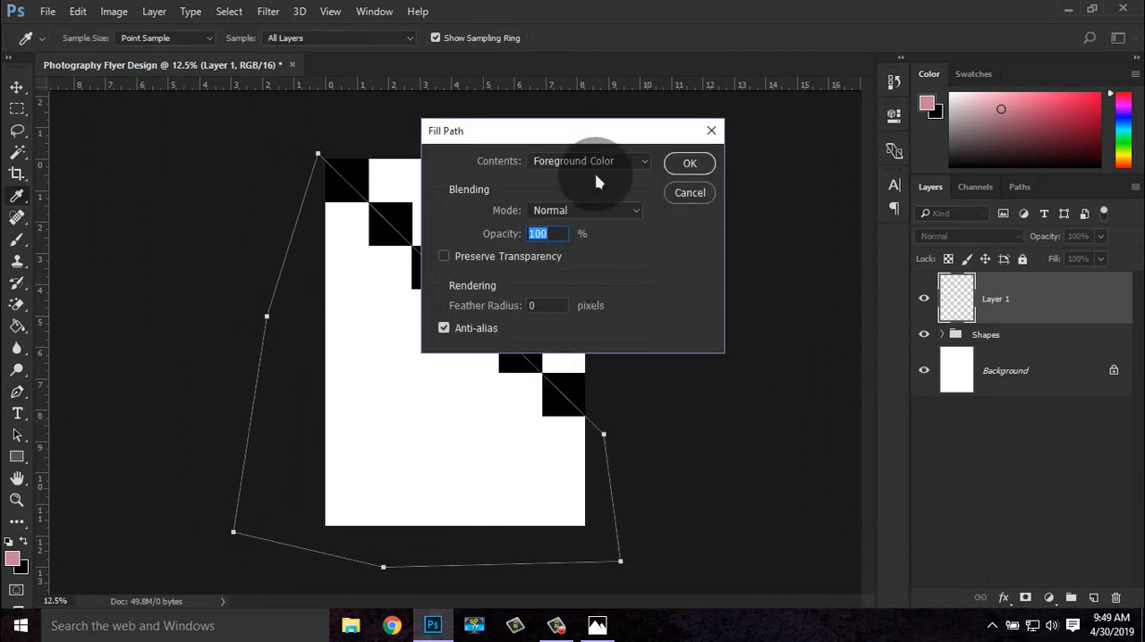
{"action": "left_click", "coordinate": [595, 161]}
{"action": "left_click", "coordinate": [572, 200]}
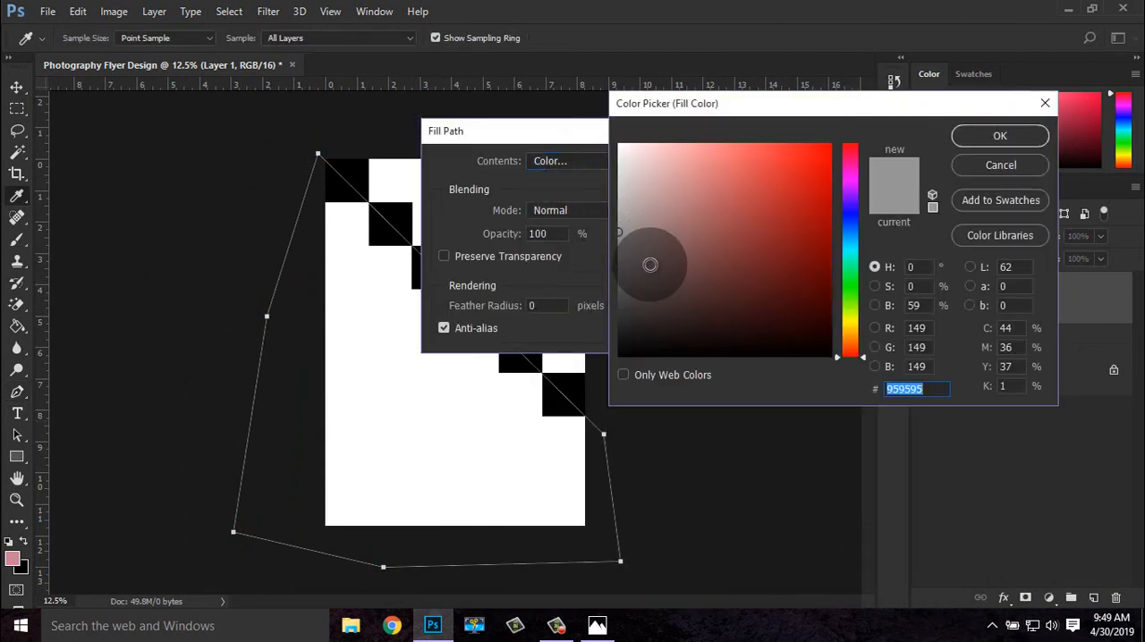
{"action": "left_click", "coordinate": [581, 402]}
{"action": "left_click", "coordinate": [999, 135]}
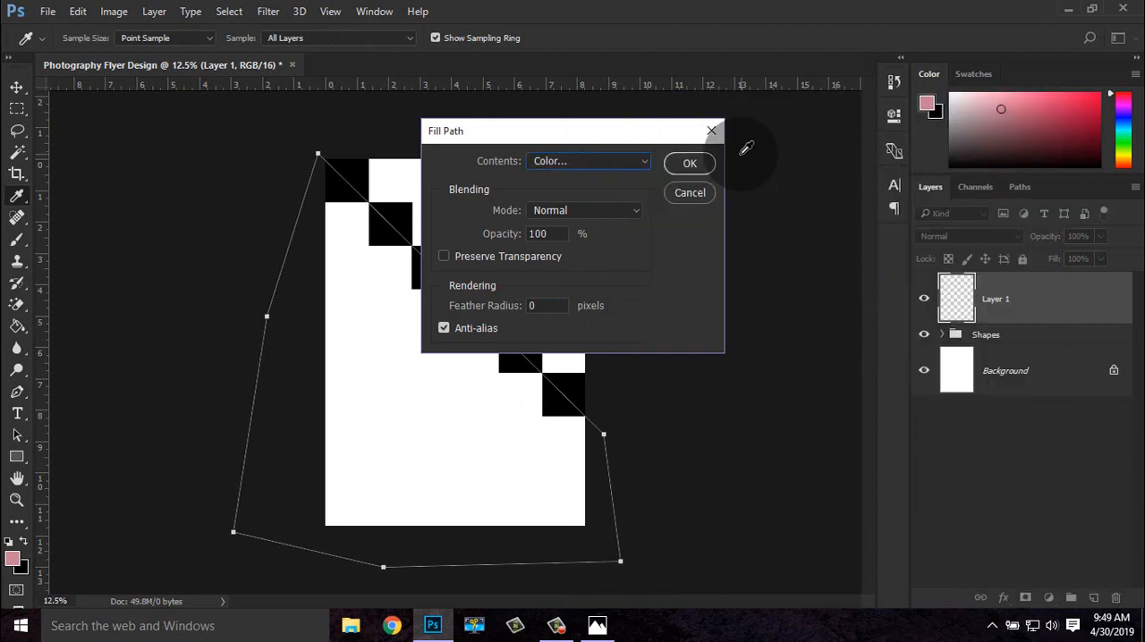
{"action": "left_click", "coordinate": [678, 168]}
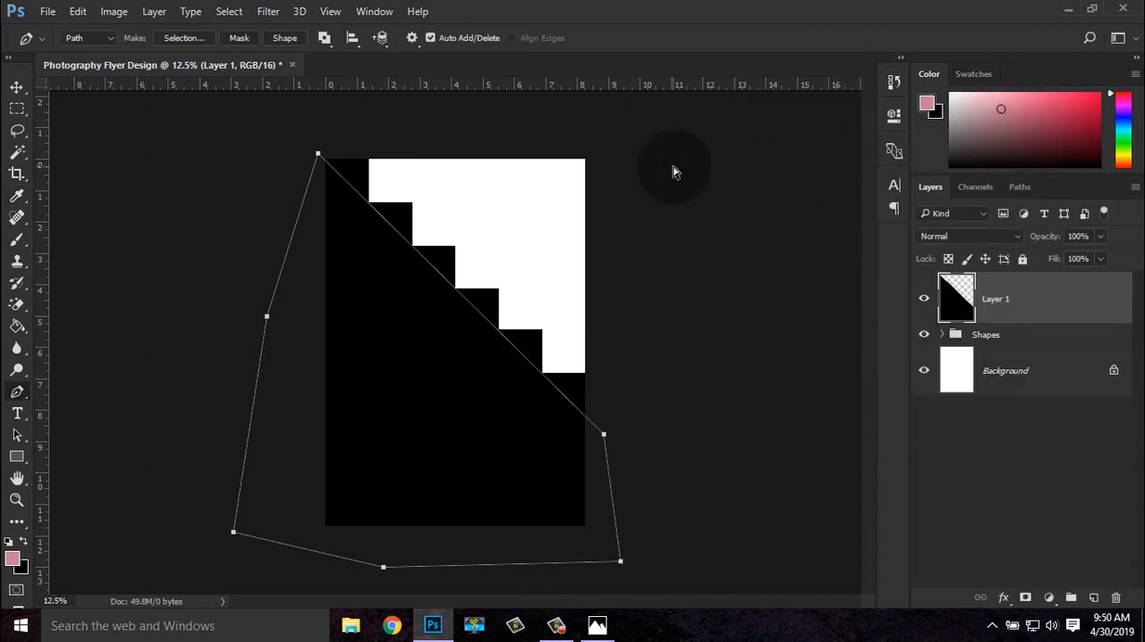
Delete the pen path and move the filled Layer 1 below the Shapes group
{"action": "right_click", "coordinate": [452, 274]}
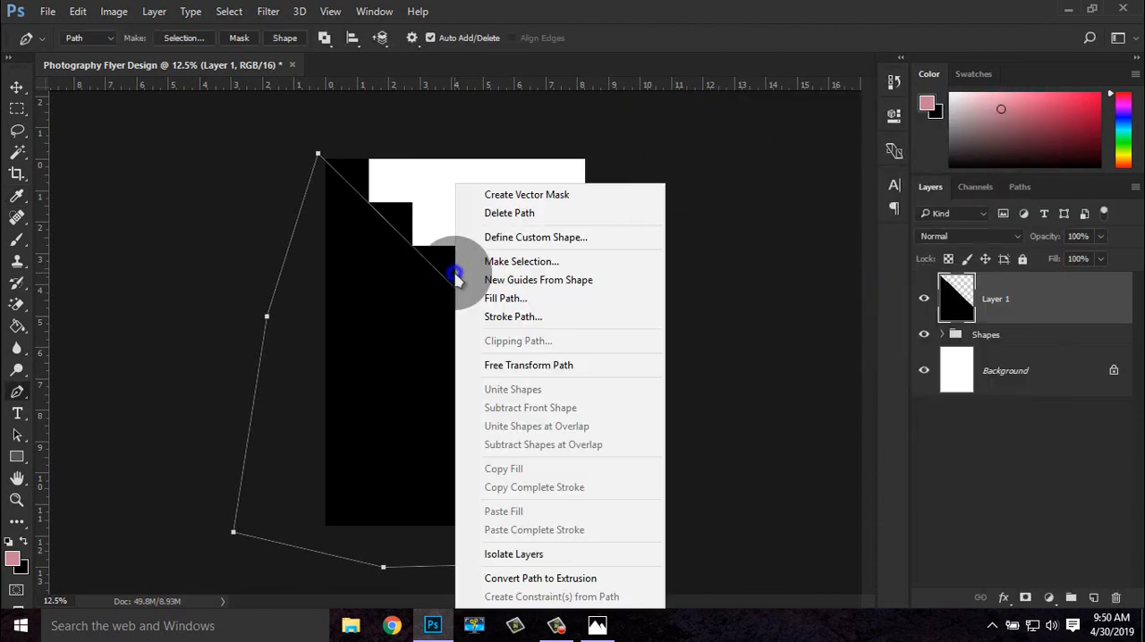
{"action": "left_click", "coordinate": [505, 213]}
{"action": "key", "text": "ctrl+plus"}
{"action": "key", "text": "ctrl+plus"}
{"action": "key", "text": "ctrl+plus"}
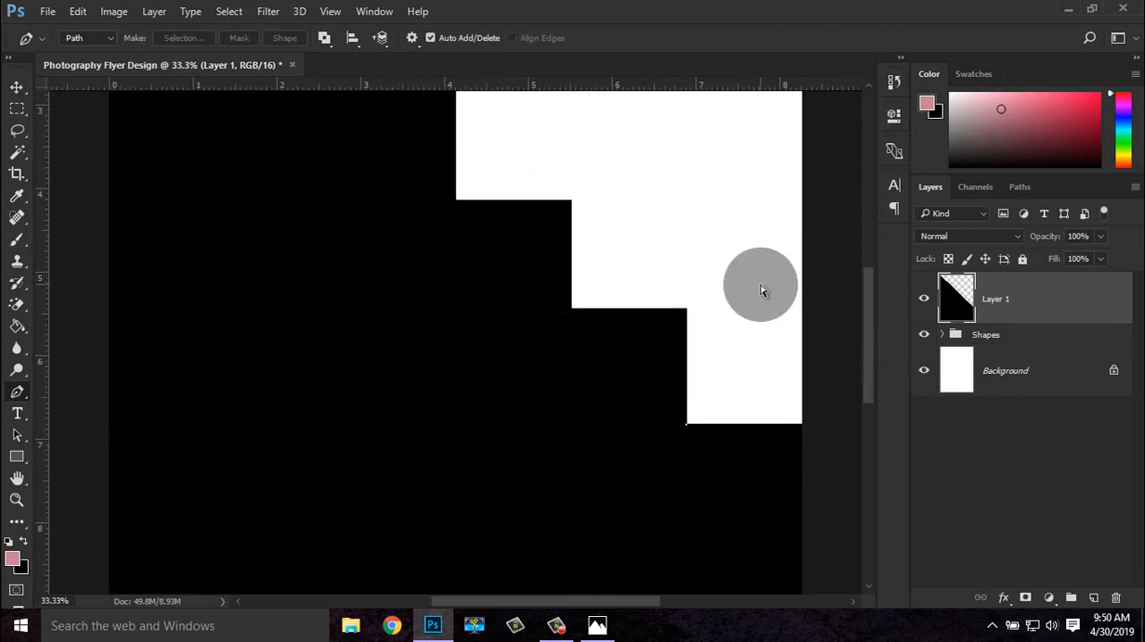
{"action": "key", "text": "ctrl+minus"}
{"action": "key", "text": "ctrl+minus"}
{"action": "key", "text": "ctrl+minus"}
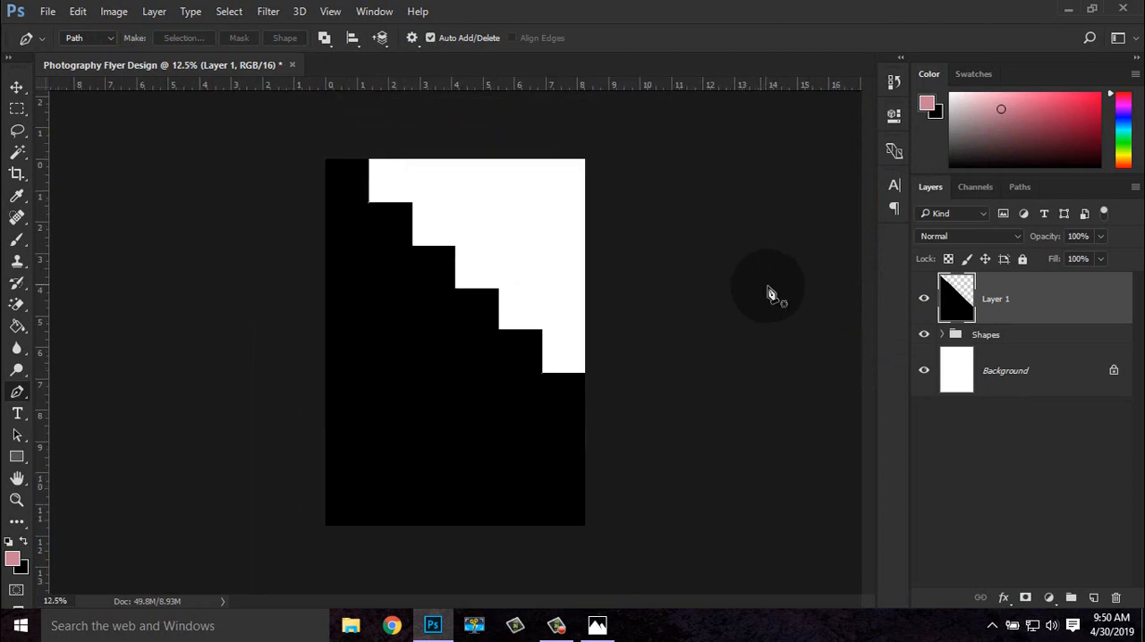
{"action": "left_click_drag", "start_coordinate": [1021, 313], "coordinate": [1022, 341]}
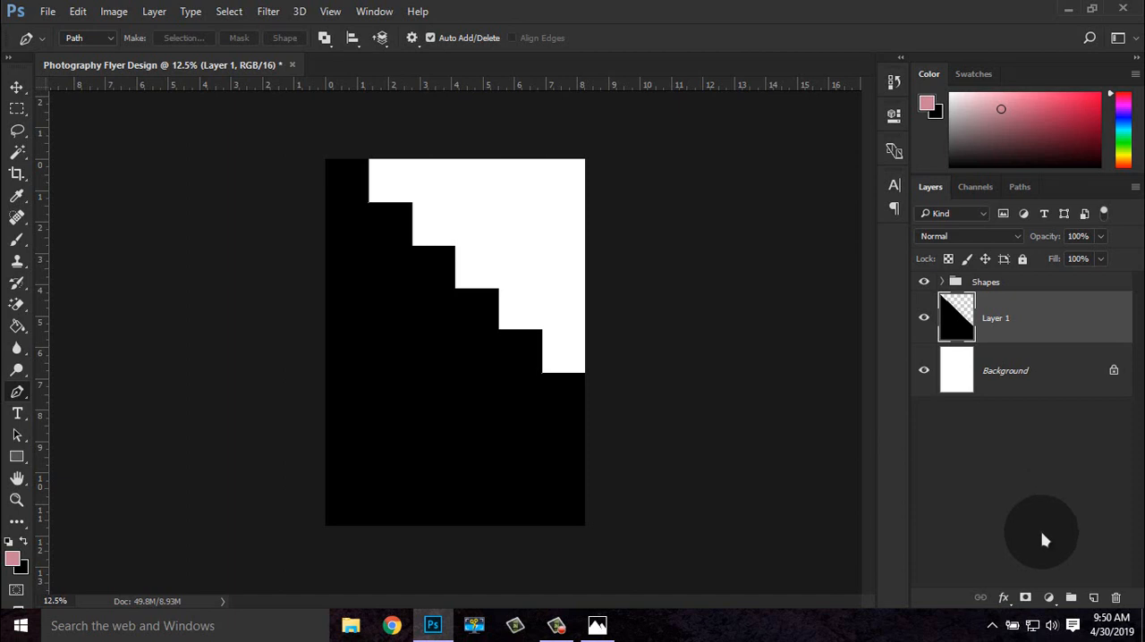
Add a gradient fill layer above Layer 1 using the Foreground to Background preset, linear style, at an angle of 109.98°
{"action": "left_click", "coordinate": [1050, 598]}
{"action": "left_click", "coordinate": [979, 252]}
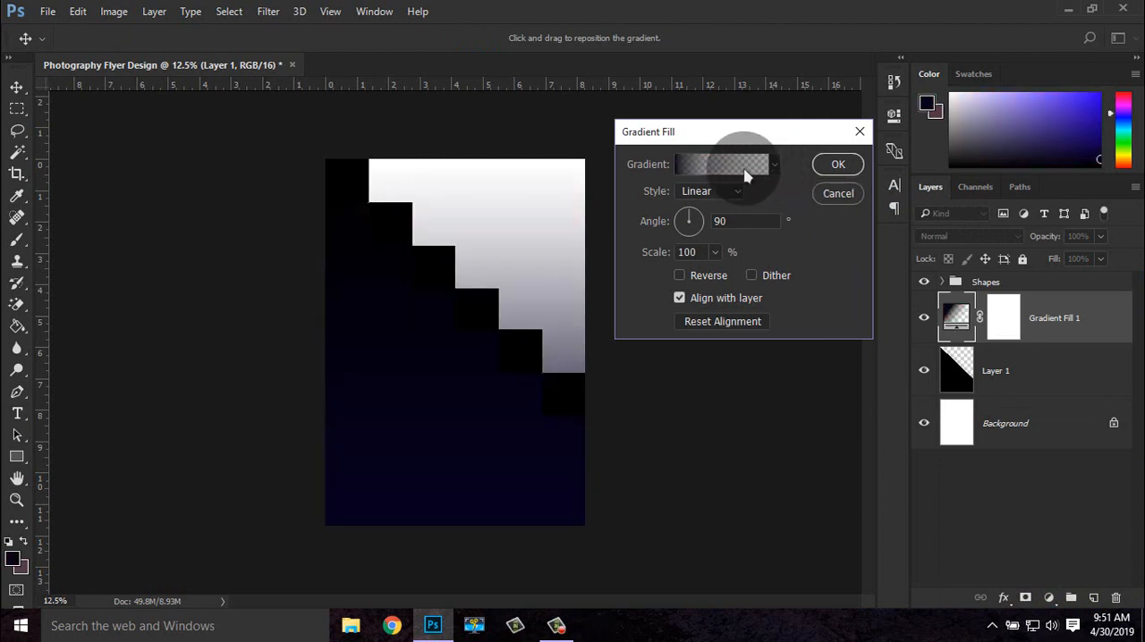
{"action": "left_click", "coordinate": [741, 170]}
{"action": "left_click", "coordinate": [590, 156]}
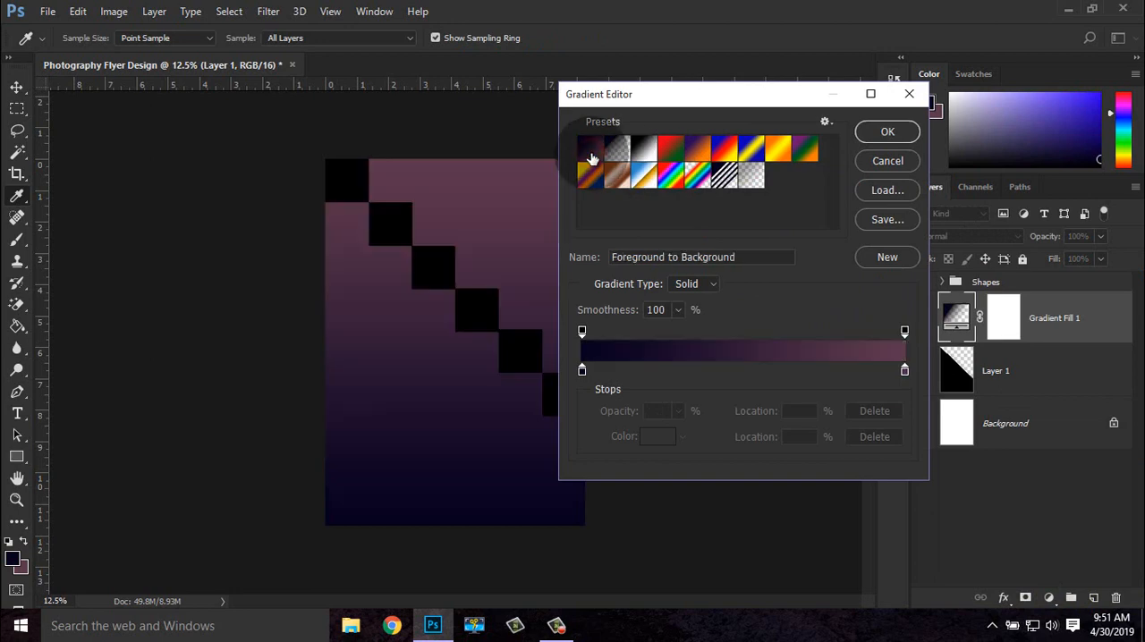
{"action": "left_click", "coordinate": [883, 134]}
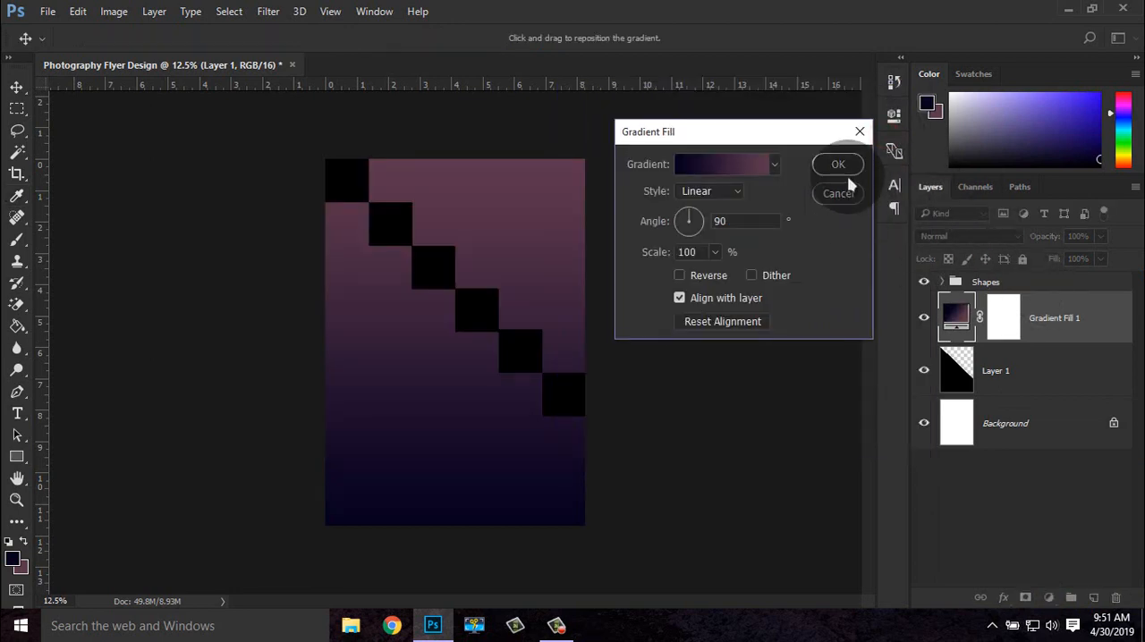
{"action": "left_click", "coordinate": [687, 221]}
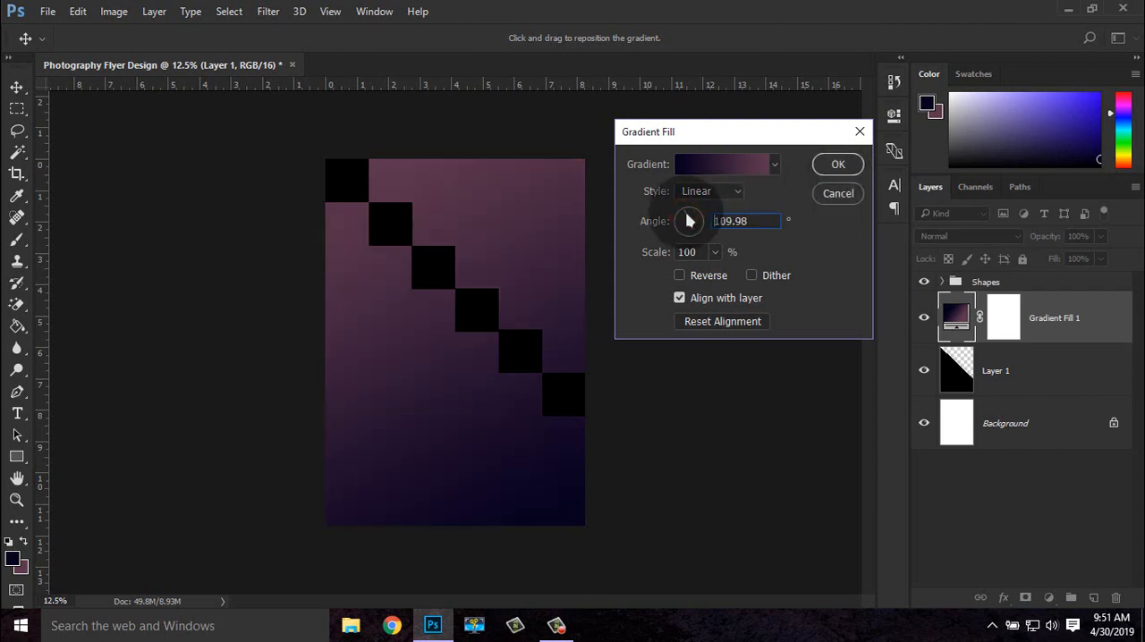
{"action": "left_click", "coordinate": [830, 167]}
Clip the gradient fill layer to Layer 1 with a clipping mask
{"action": "right_click", "coordinate": [1070, 316]}
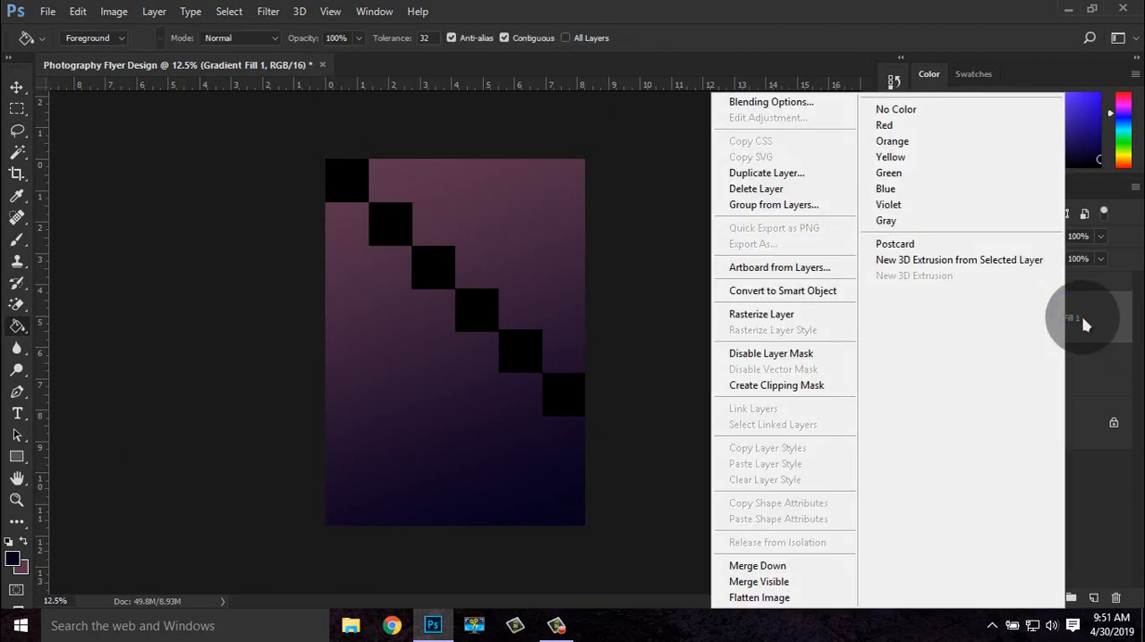
{"action": "left_click", "coordinate": [1090, 324]}
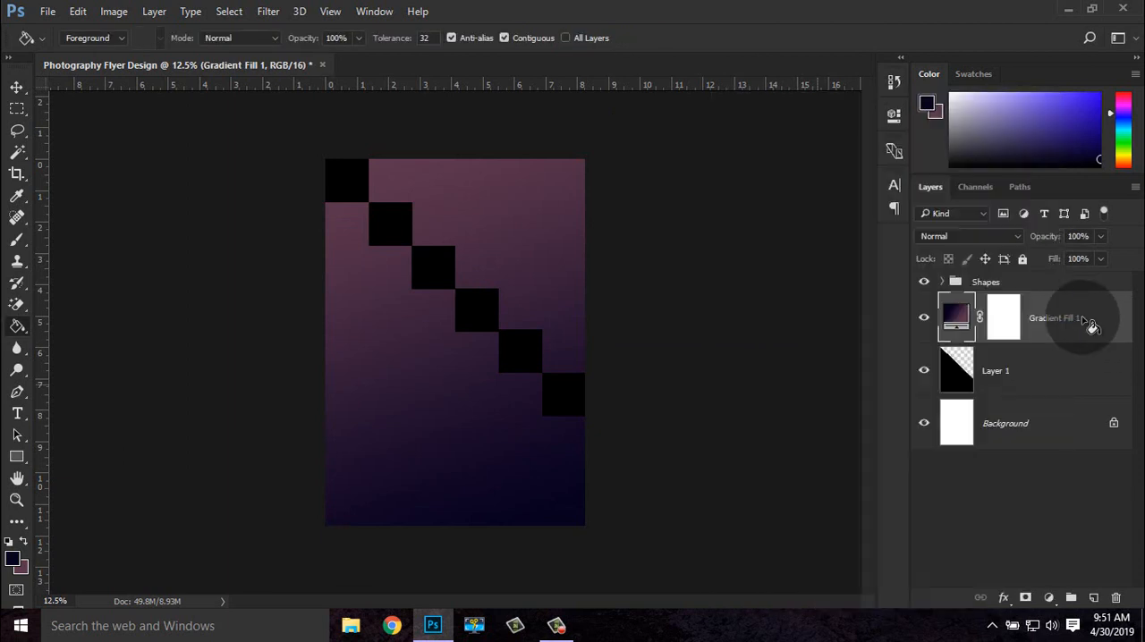
{"action": "right_click", "coordinate": [1086, 326]}
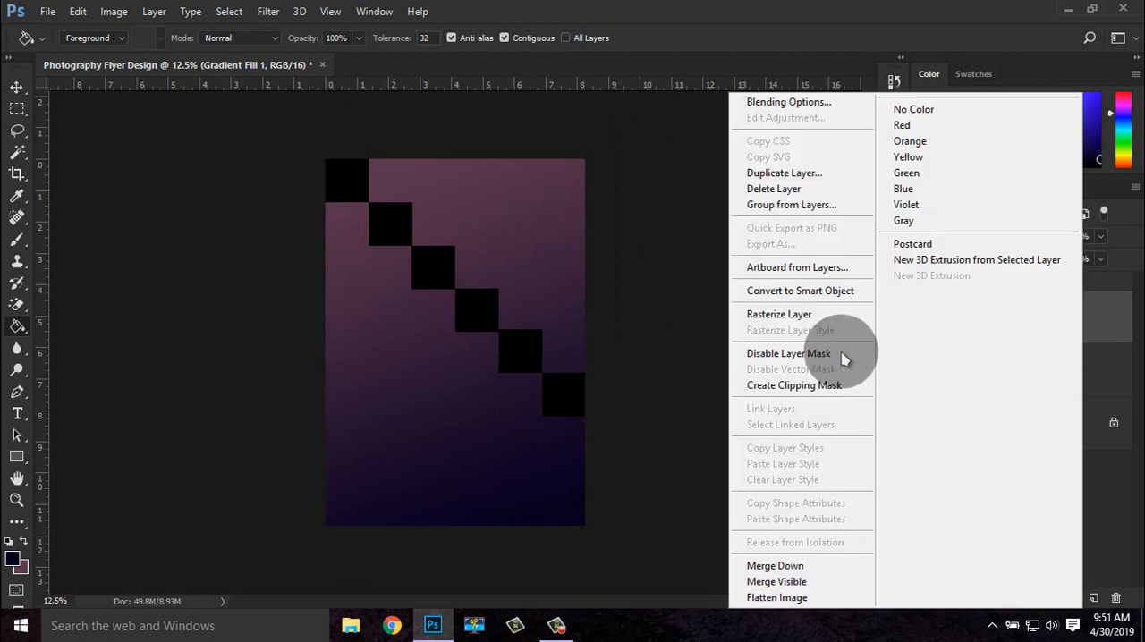
{"action": "left_click", "coordinate": [772, 385]}
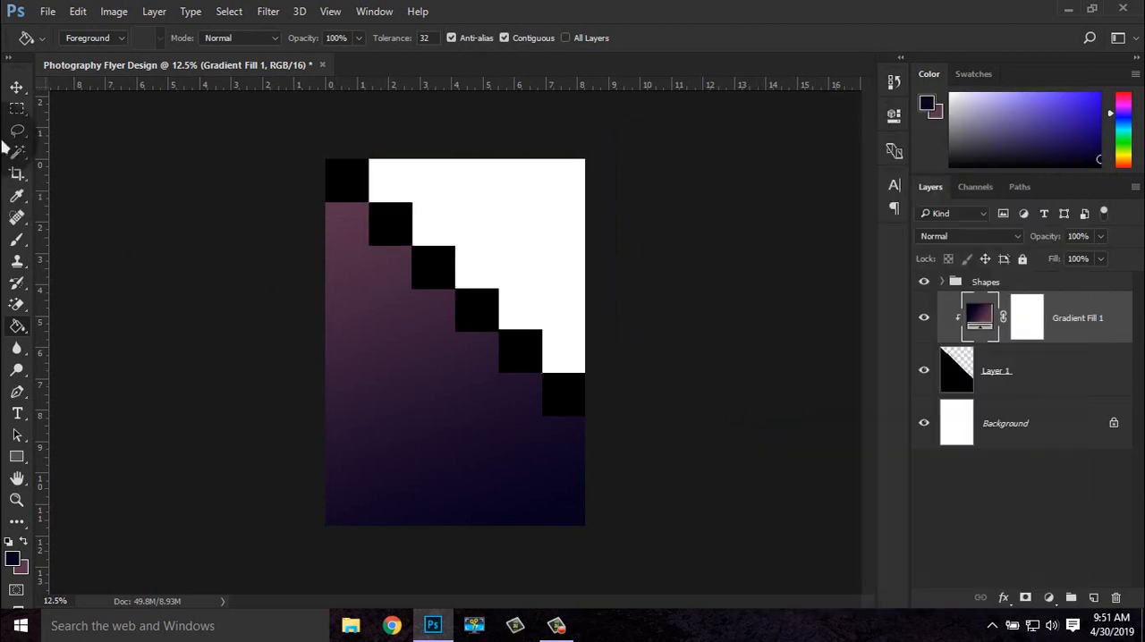
Combine the gradient fill layer and Layer 1 into one smart object, and select the Shapes group
{"action": "left_click", "coordinate": [17, 87]}
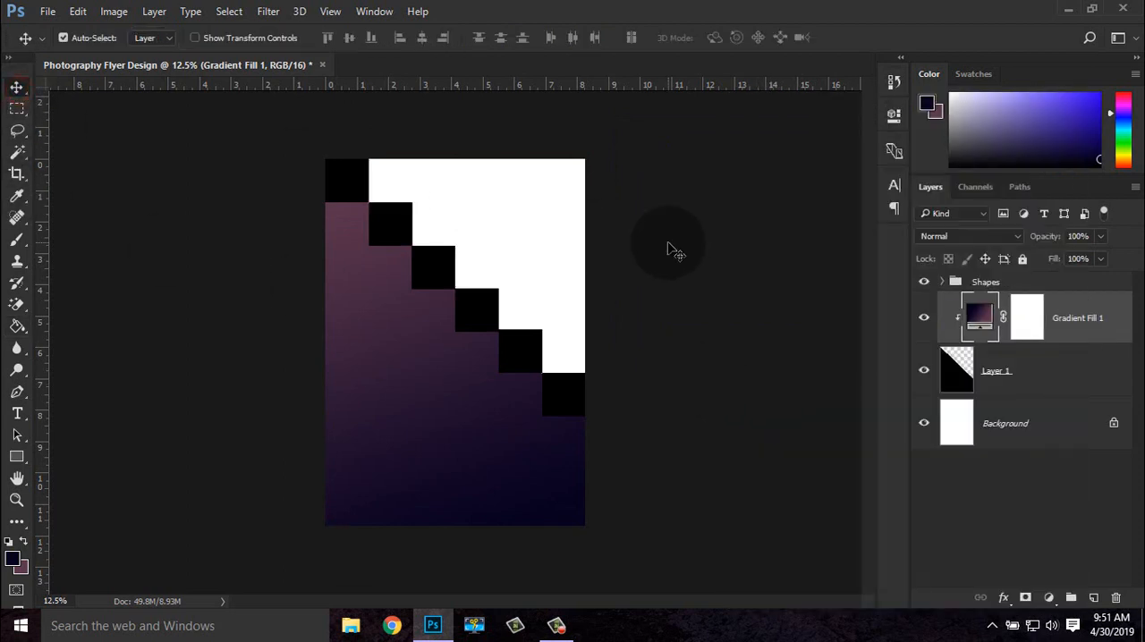
{"action": "key", "text": "ctrl+plus"}
{"action": "key", "text": "ctrl+minus"}
{"action": "left_click", "coordinate": [1063, 374], "text": "shift"}
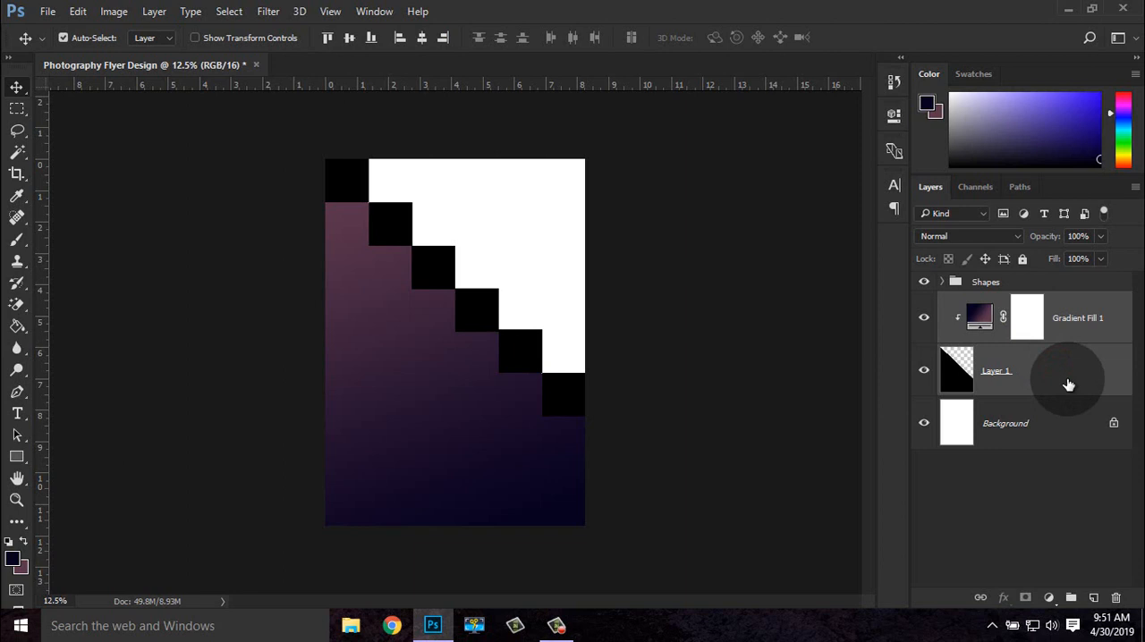
{"action": "key", "text": "ctrl+e"}
{"action": "left_click", "coordinate": [1011, 282]}
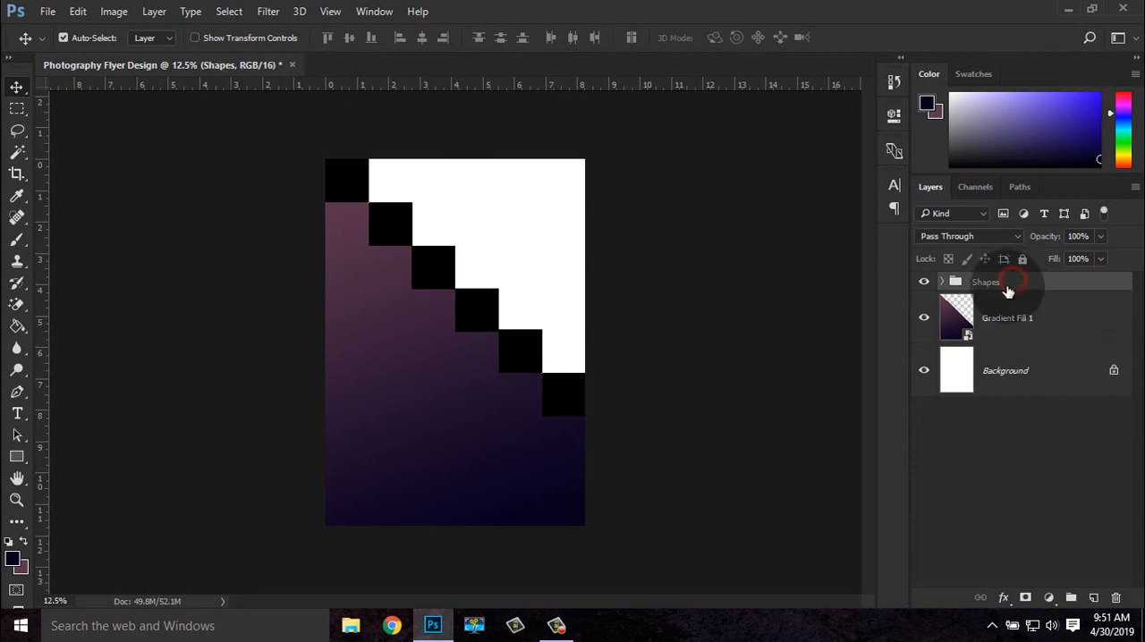
Open the photo beautiful-beauty-brunette-2194440 from the Downloads folder
{"action": "left_click", "coordinate": [47, 11]}
{"action": "left_click", "coordinate": [51, 42]}
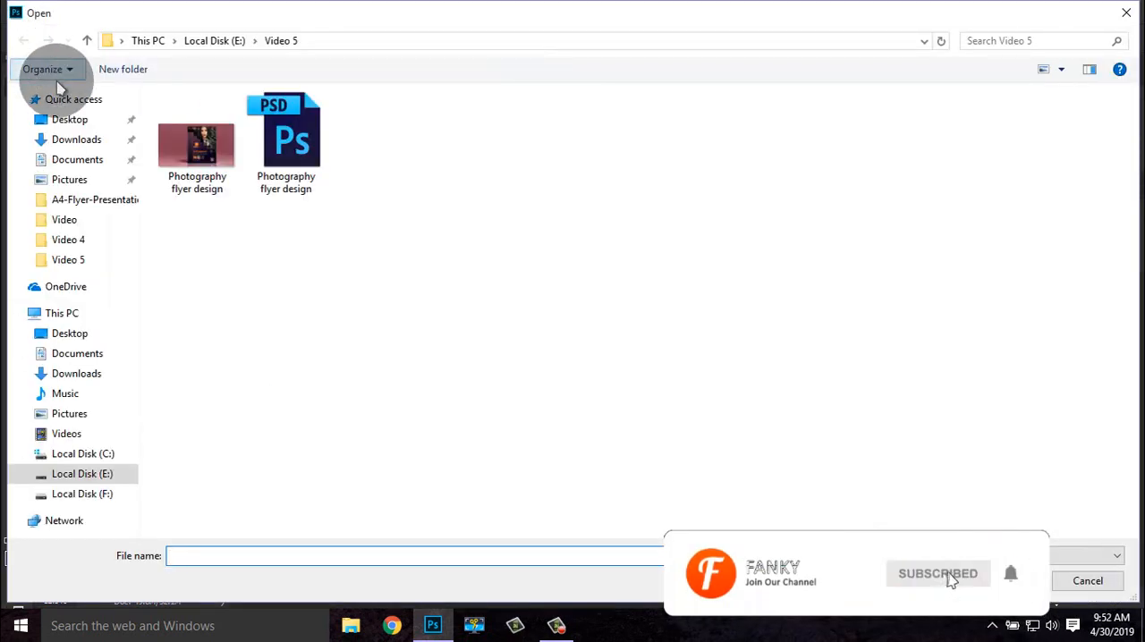
{"action": "left_click", "coordinate": [56, 140]}
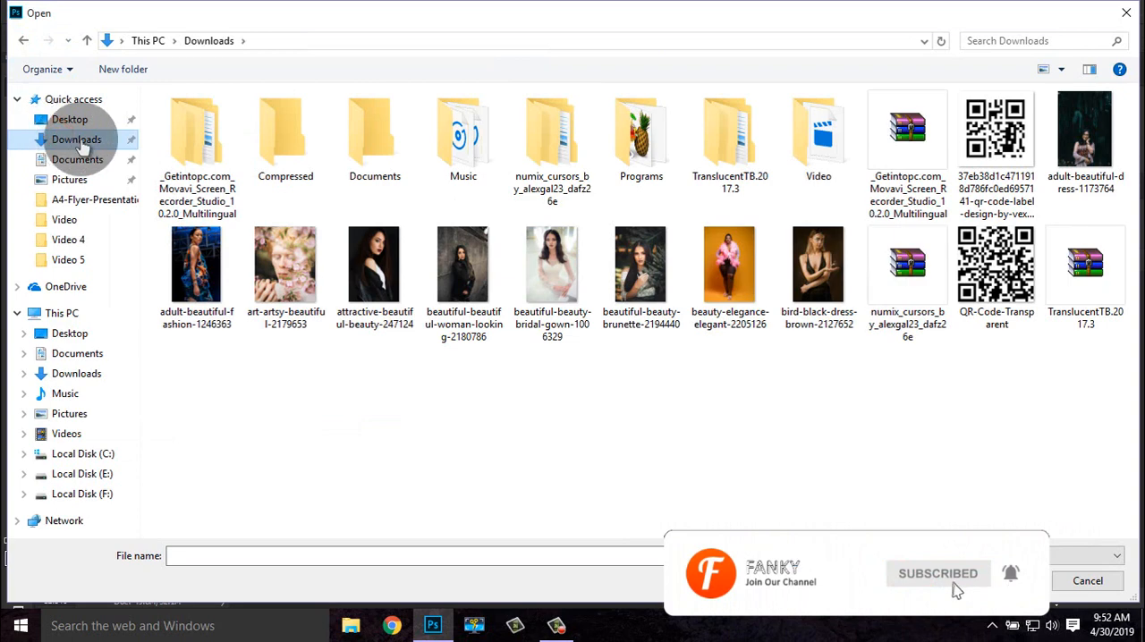
{"action": "double_click", "coordinate": [623, 253]}
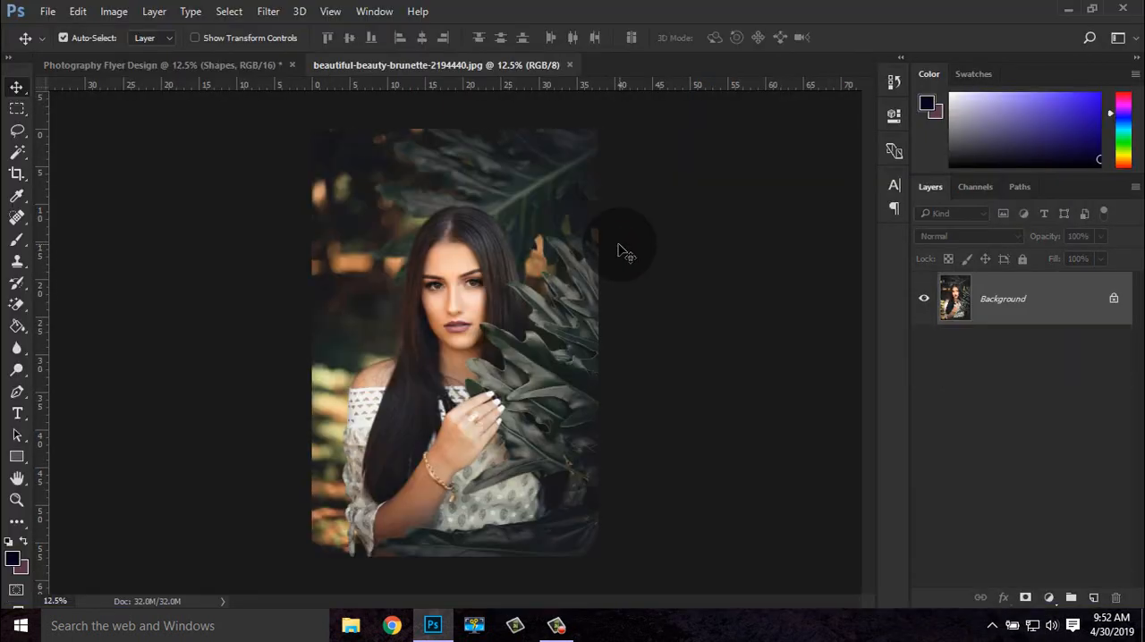
Copy the entire brunette photo and paste it into the Photography Flyer Design document
{"action": "left_click", "coordinate": [229, 10]}
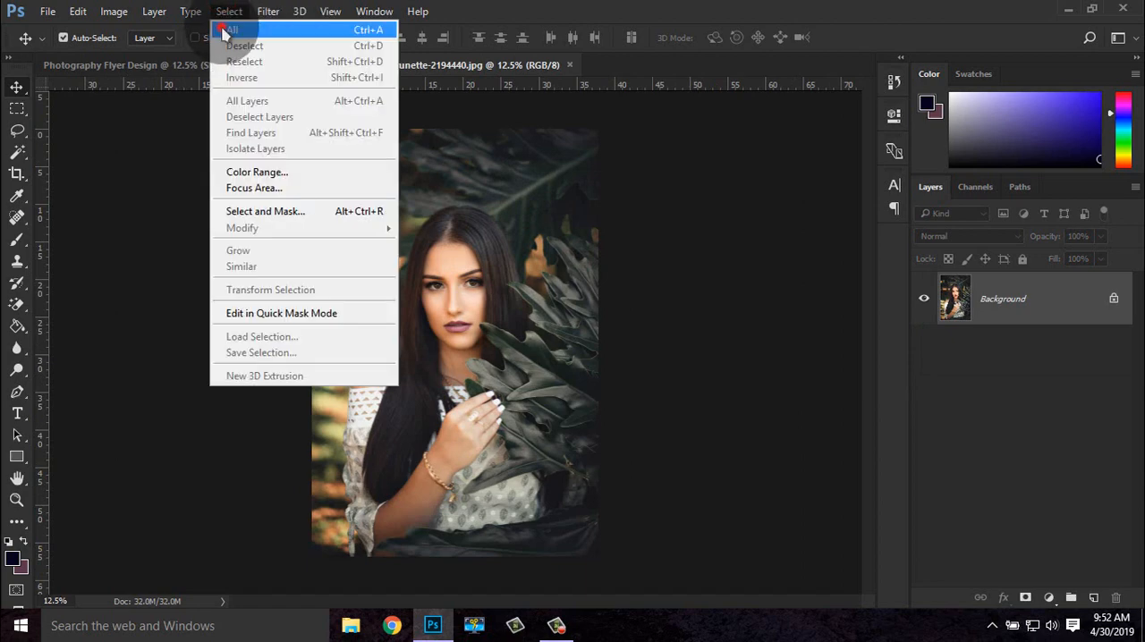
{"action": "left_click", "coordinate": [229, 29]}
{"action": "left_click", "coordinate": [78, 11]}
{"action": "left_click", "coordinate": [122, 119]}
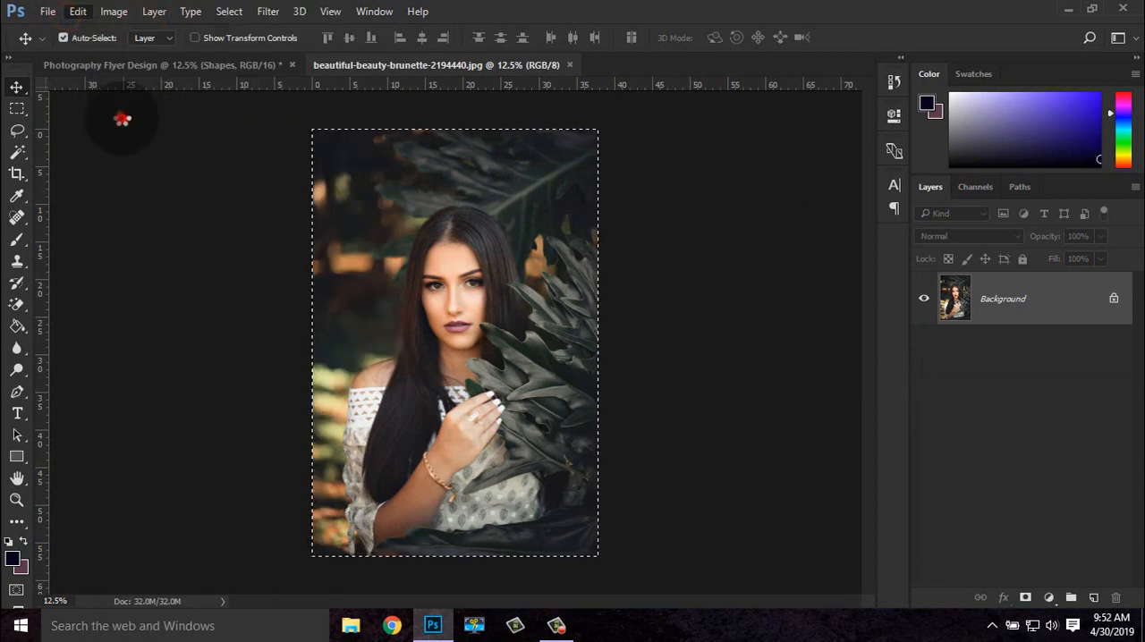
{"action": "left_click", "coordinate": [112, 72]}
{"action": "left_click", "coordinate": [78, 11]}
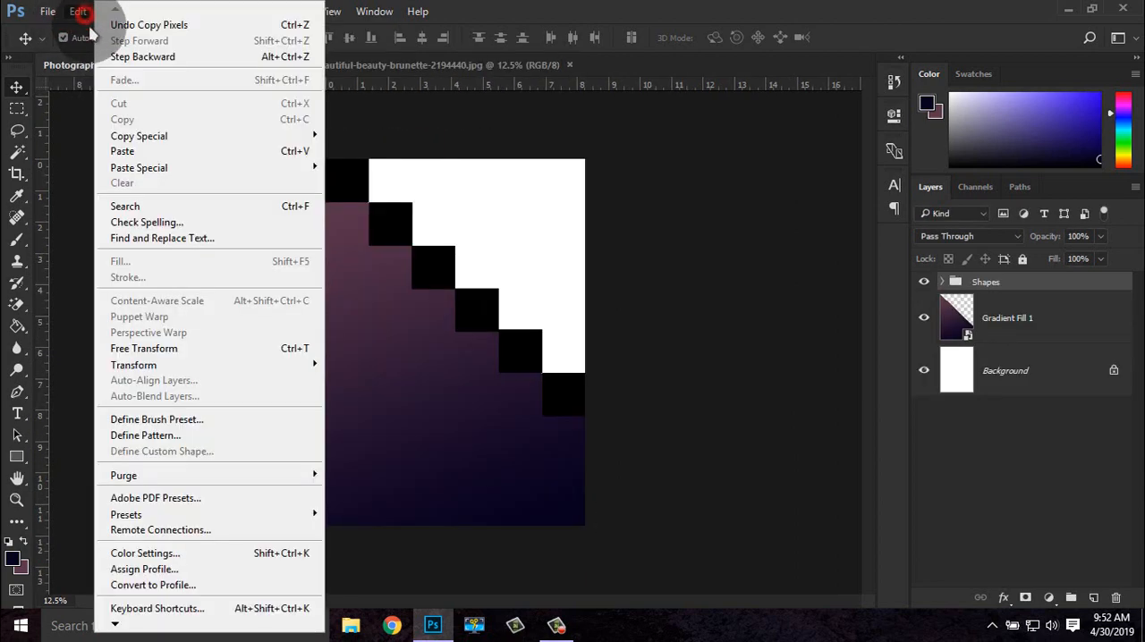
{"action": "left_click", "coordinate": [126, 152]}
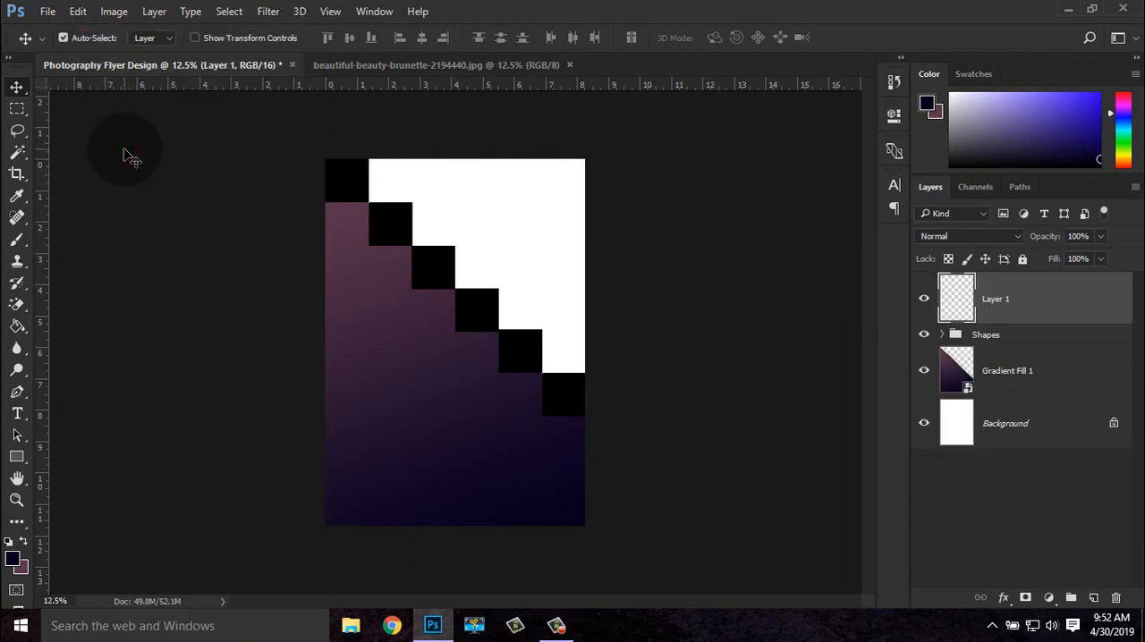
Show transform controls, place the pasted photo layer below Gradient Fill 1, and shift the photo up behind the staircase
{"action": "left_click", "coordinate": [218, 40]}
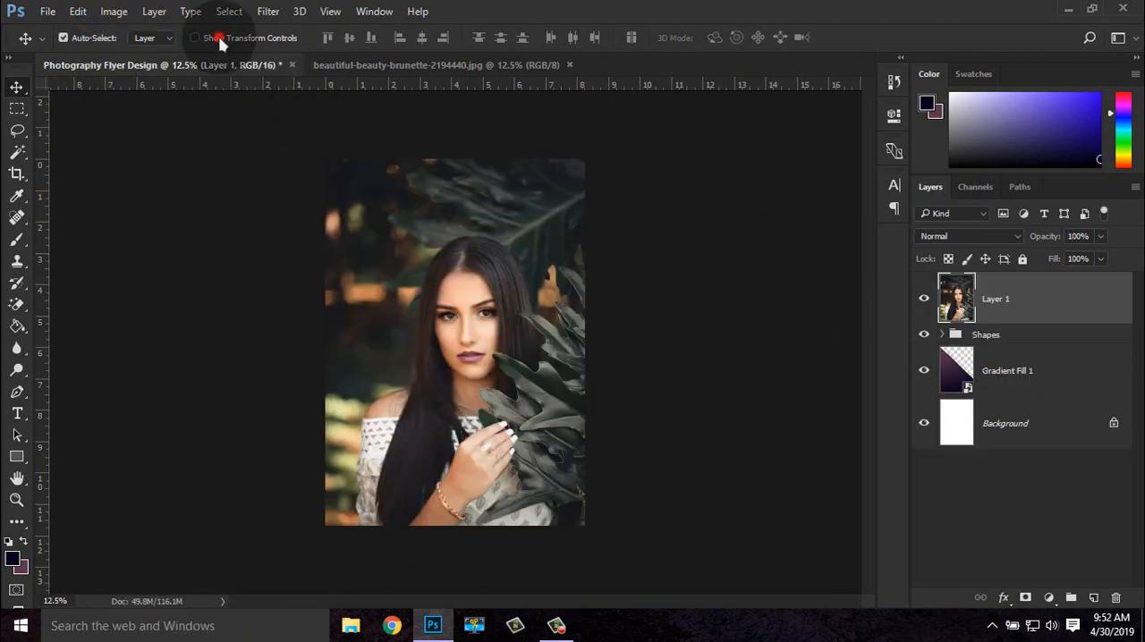
{"action": "key", "text": "ctrl+minus"}
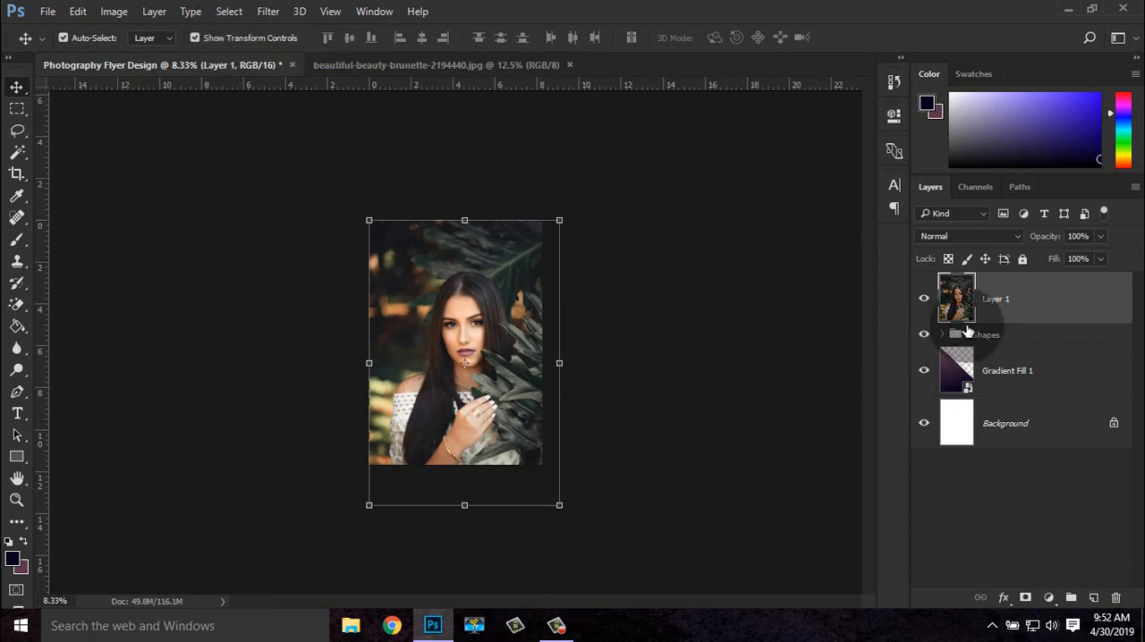
{"action": "left_click_drag", "start_coordinate": [1008, 313], "coordinate": [1010, 388]}
{"action": "left_click_drag", "start_coordinate": [499, 333], "coordinate": [566, 233]}
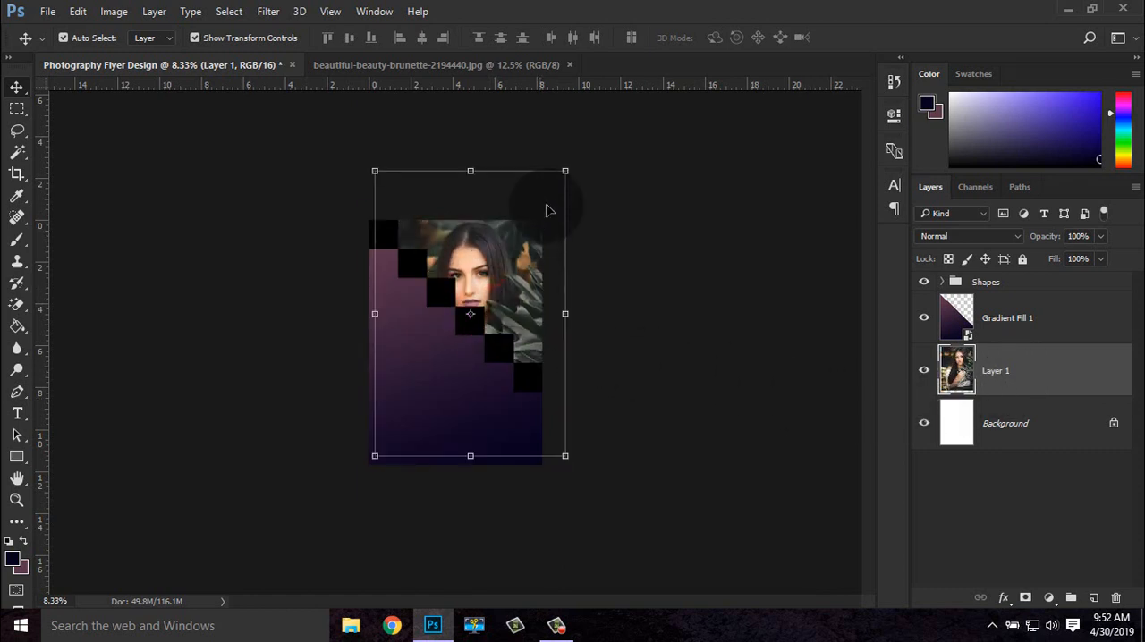
Enlarge the photo on Layer 1 proportionally to about 118% and move it further up in the flyer
{"action": "left_click_drag", "start_coordinate": [567, 170], "coordinate": [583, 145]}
{"action": "left_click_drag", "start_coordinate": [553, 205], "coordinate": [552, 183]}
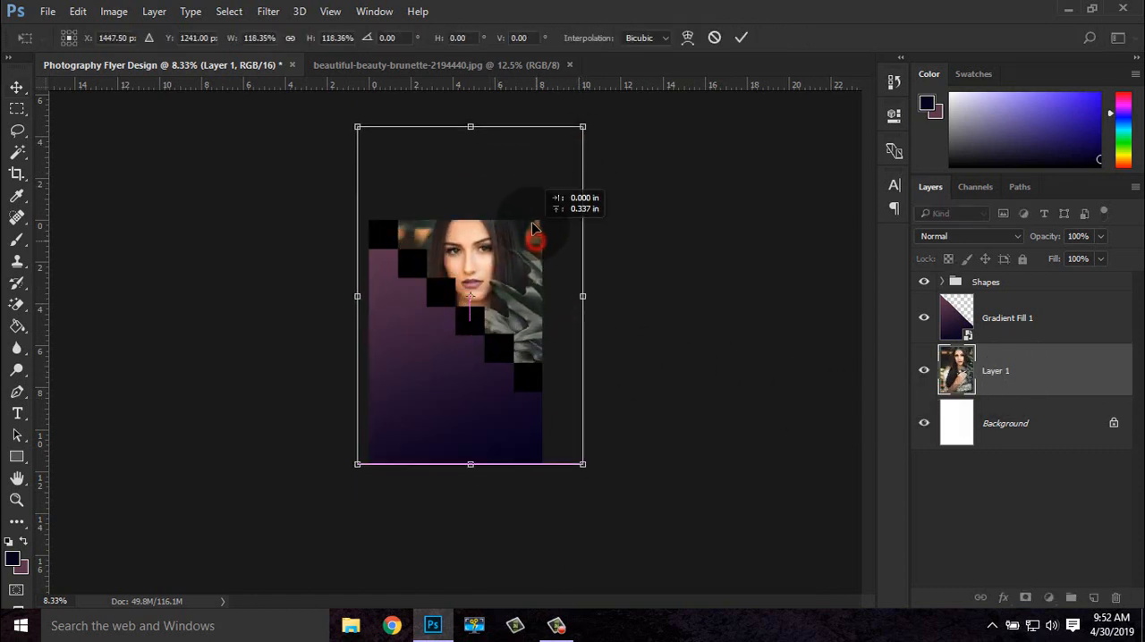
{"action": "left_click_drag", "start_coordinate": [586, 132], "coordinate": [580, 157]}
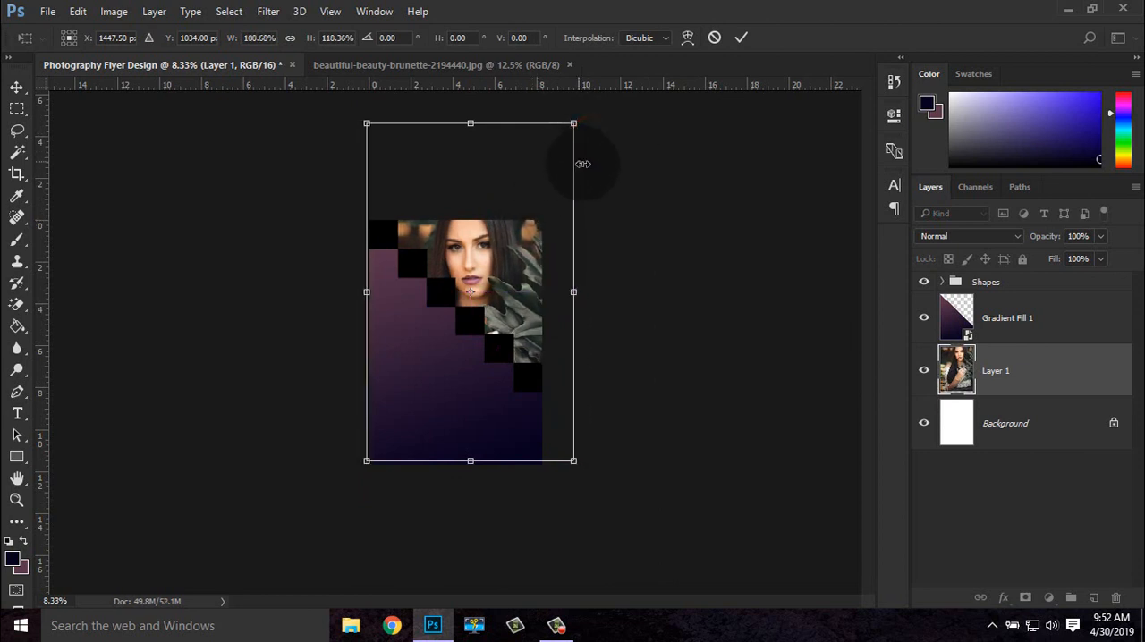
{"action": "key", "text": "ctrl+z"}
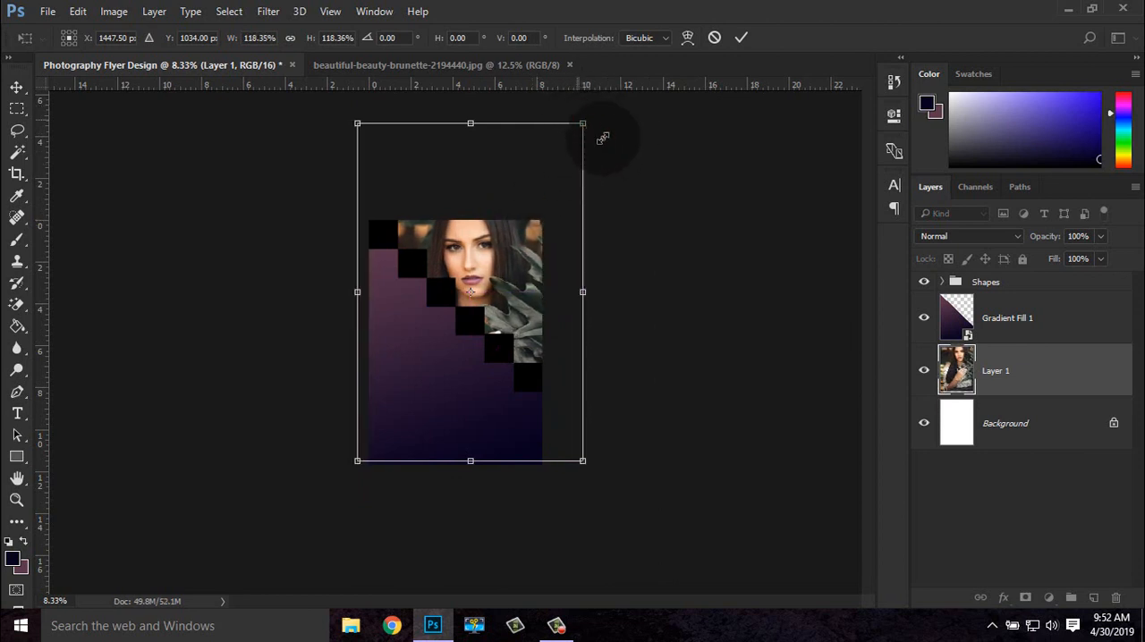
Try to move the Shapes group and Gradient Fill 1 down together
{"action": "left_click", "coordinate": [1005, 324]}
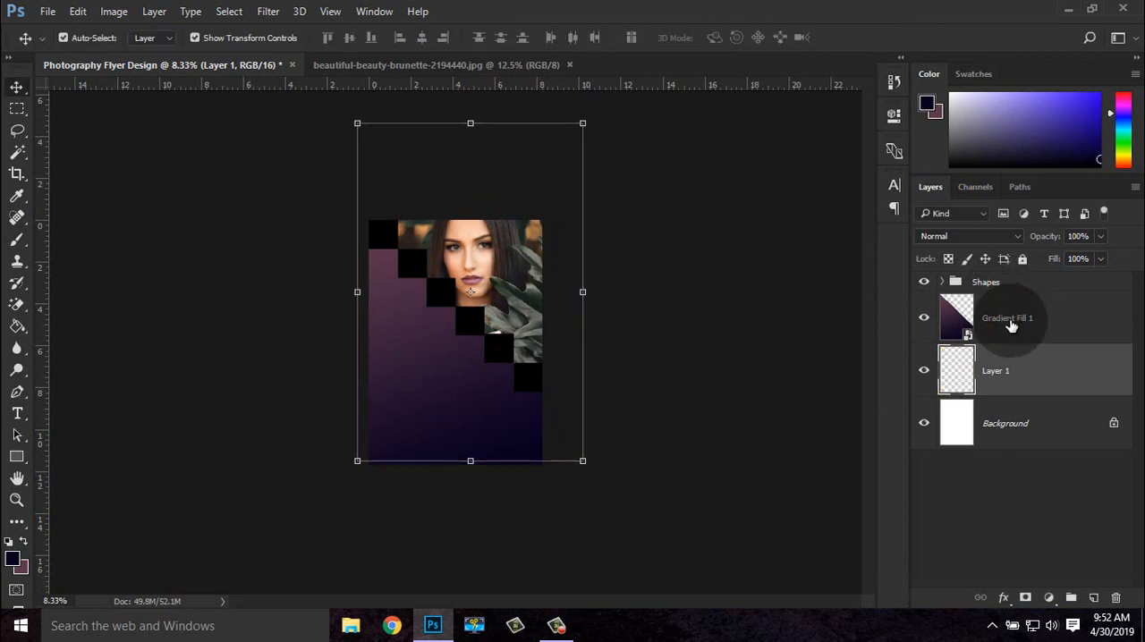
{"action": "left_click_drag", "start_coordinate": [1010, 320], "coordinate": [1008, 292]}
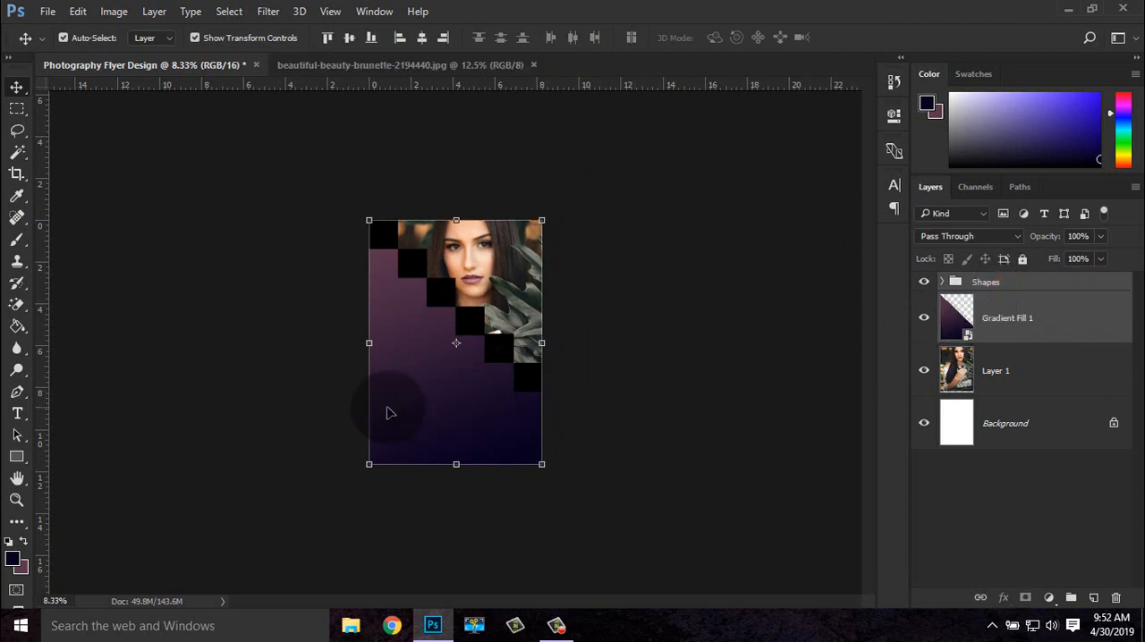
{"action": "left_click_drag", "start_coordinate": [447, 378], "coordinate": [455, 395]}
{"action": "key", "text": "ctrl+z"}
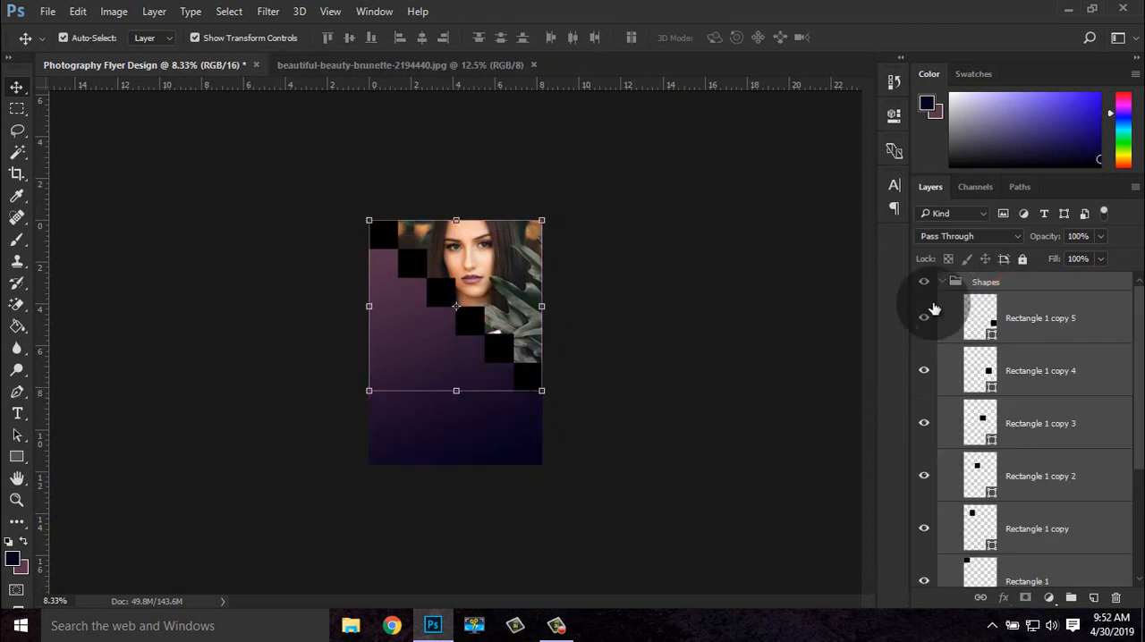
Rasterize all the rectangle layers in the Shapes group and merge them into a single layer
{"action": "left_click", "coordinate": [1037, 333]}
{"action": "scroll", "coordinate": [1073, 411], "scroll_direction": "down", "scroll_amount": 4}
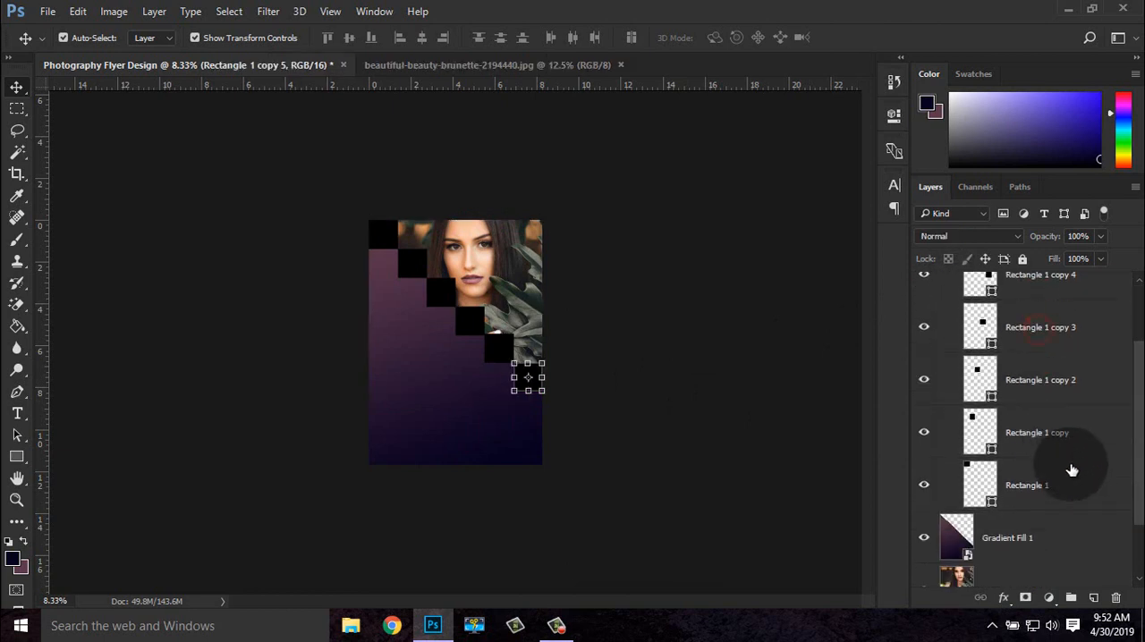
{"action": "left_click", "coordinate": [1029, 403], "text": "shift"}
{"action": "right_click", "coordinate": [1019, 416]}
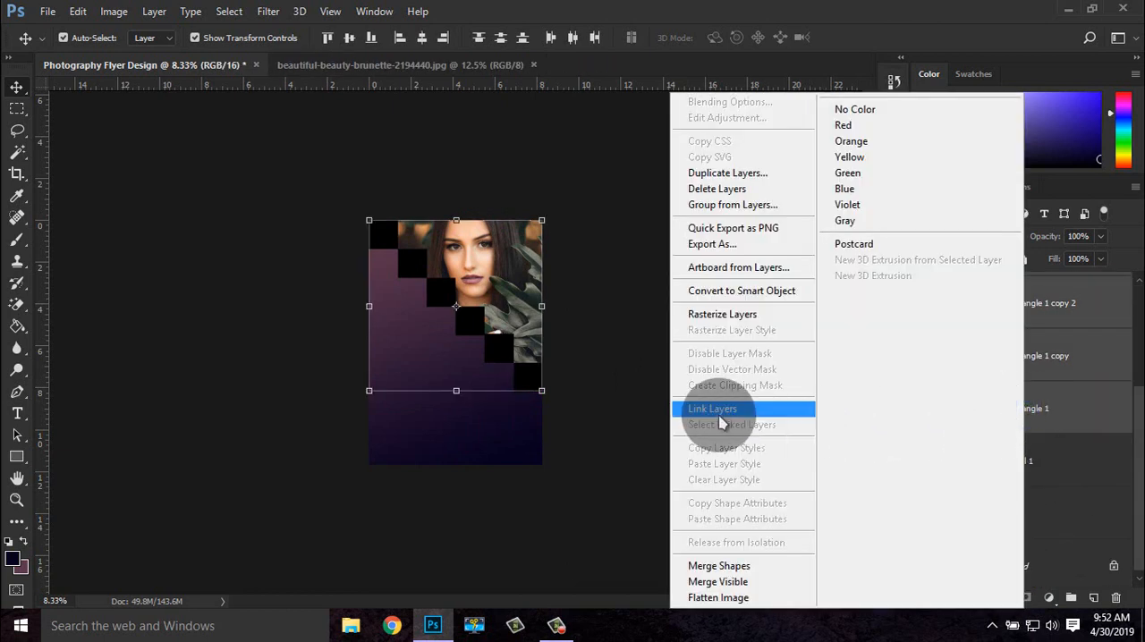
{"action": "left_click", "coordinate": [715, 320]}
{"action": "scroll", "coordinate": [983, 358], "scroll_direction": "up", "scroll_amount": 3}
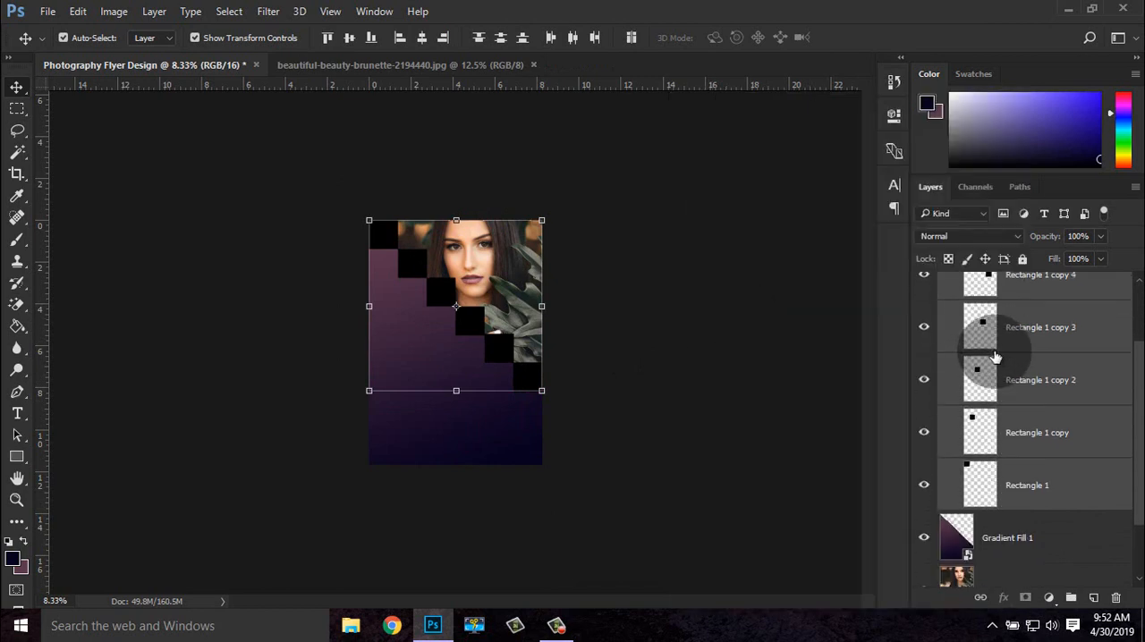
{"action": "right_click", "coordinate": [1000, 360]}
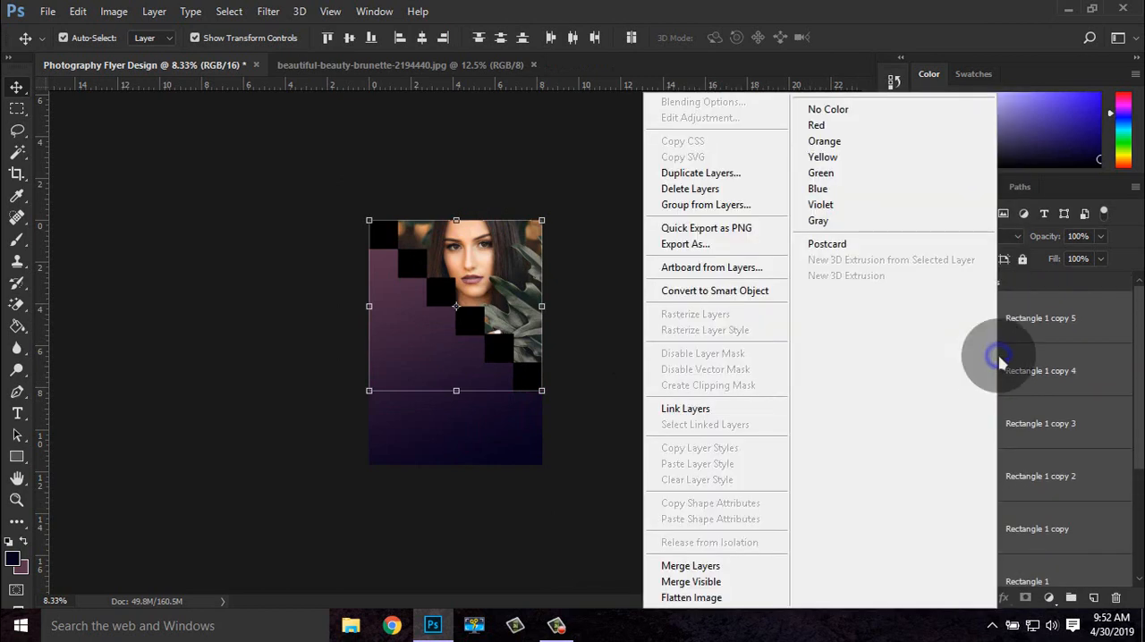
{"action": "left_click", "coordinate": [715, 566]}
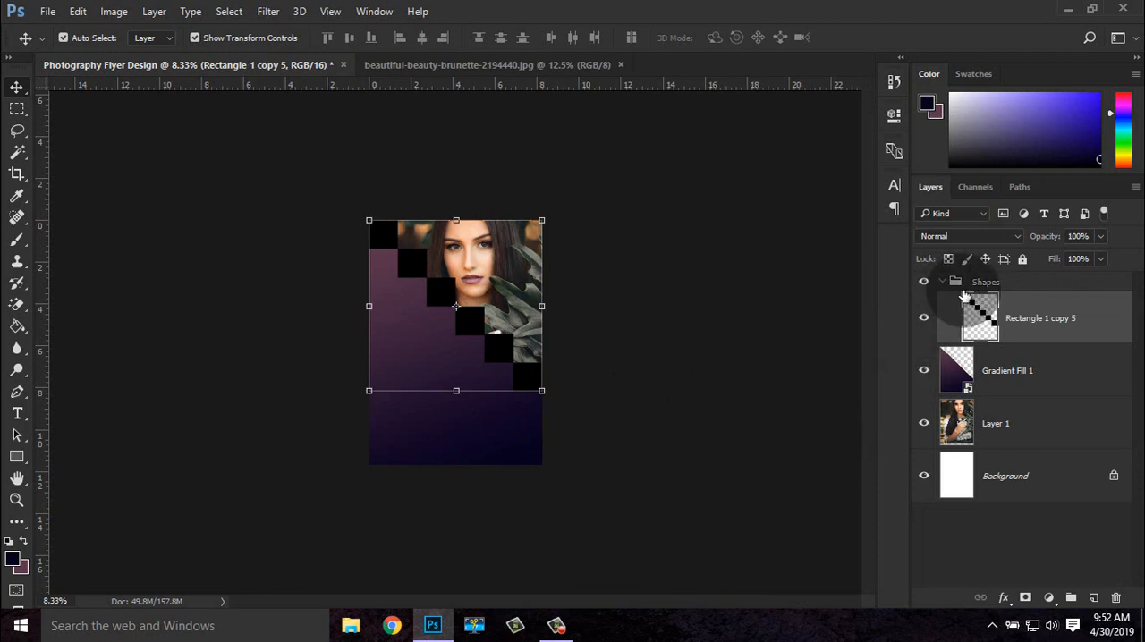
Move the merged squares layer out of the Shapes group, directly above Gradient Fill 1
{"action": "left_click_drag", "start_coordinate": [1009, 304], "coordinate": [1003, 367]}
{"action": "left_click", "coordinate": [1004, 371], "text": "shift"}
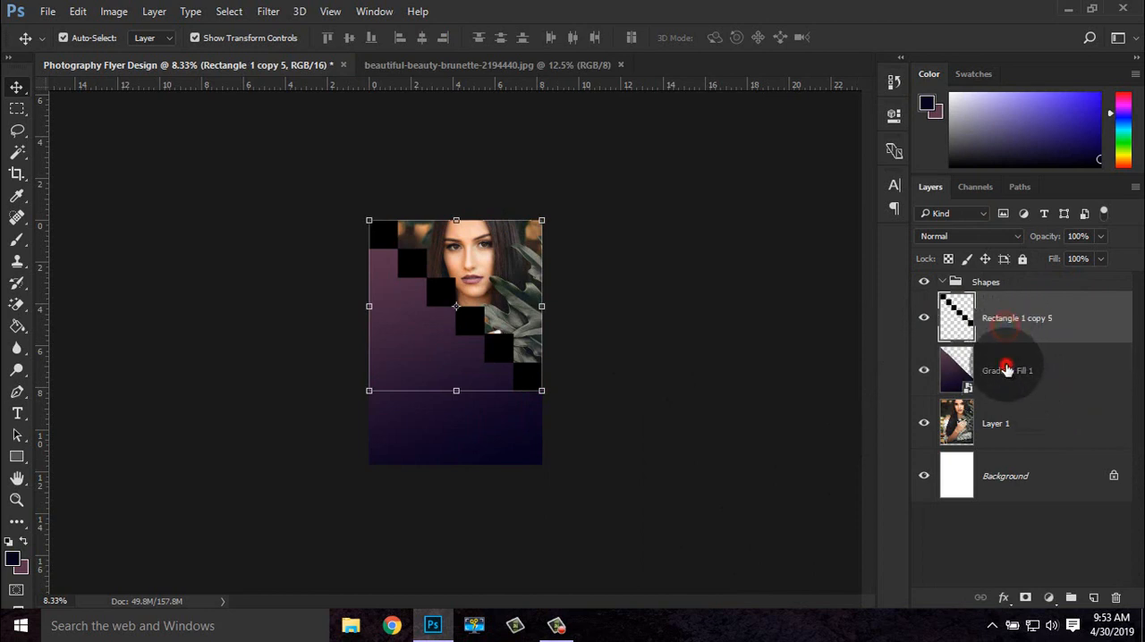
{"action": "left_click_drag", "start_coordinate": [454, 379], "coordinate": [462, 395]}
{"action": "key", "text": "ctrl+z"}
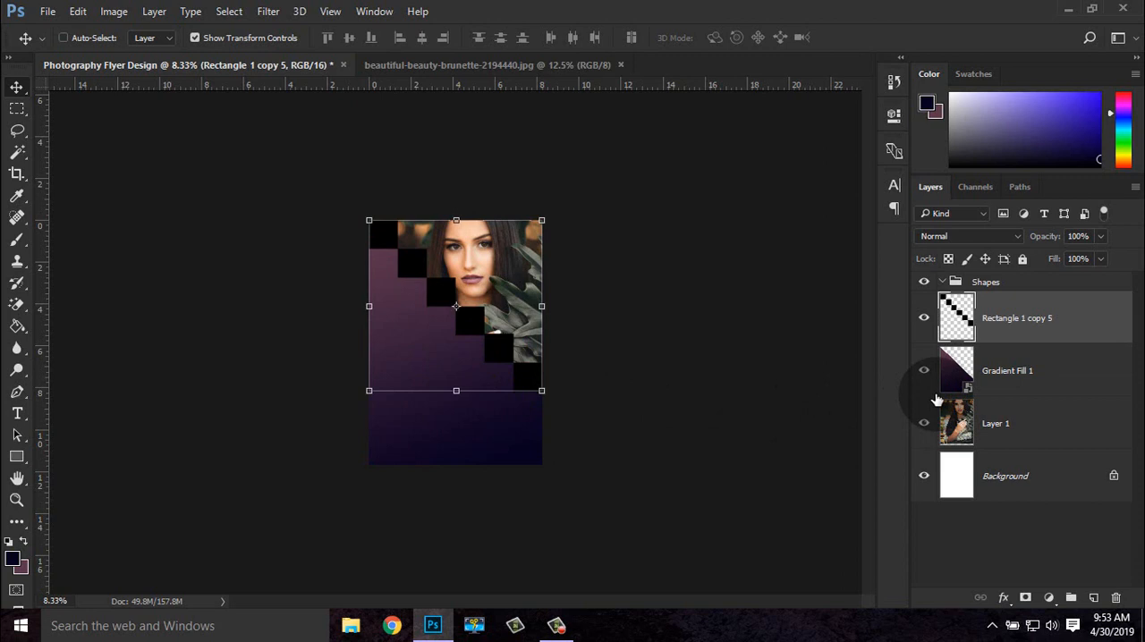
Move the merged squares and Gradient Fill 1 layers straight down together by about 1.44 in, then deselect them
{"action": "key", "text": "ctrl+plus"}
{"action": "left_click", "coordinate": [1007, 376], "text": "shift"}
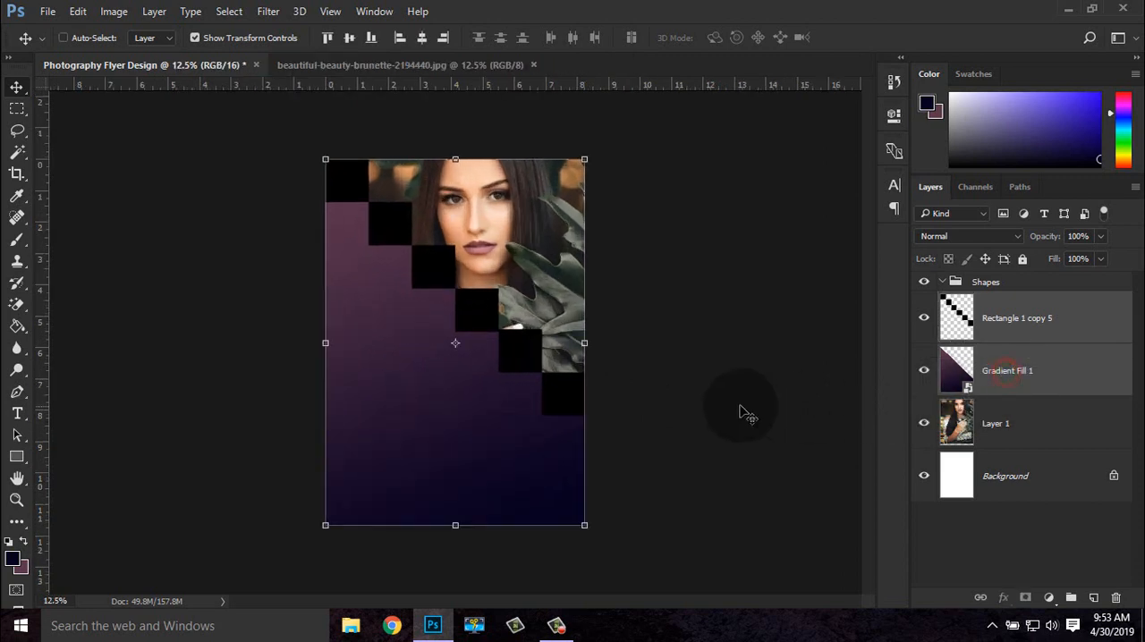
{"action": "left_click_drag", "start_coordinate": [469, 400], "coordinate": [467, 453]}
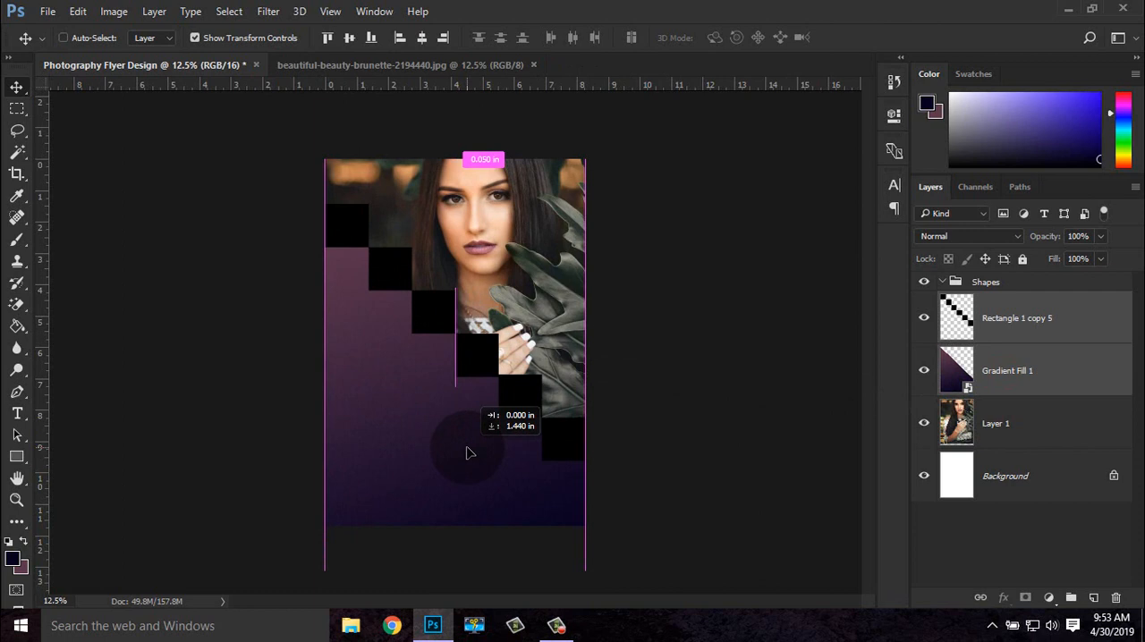
{"action": "left_click_drag", "start_coordinate": [467, 453], "coordinate": [467, 454]}
{"action": "left_click", "coordinate": [687, 454]}
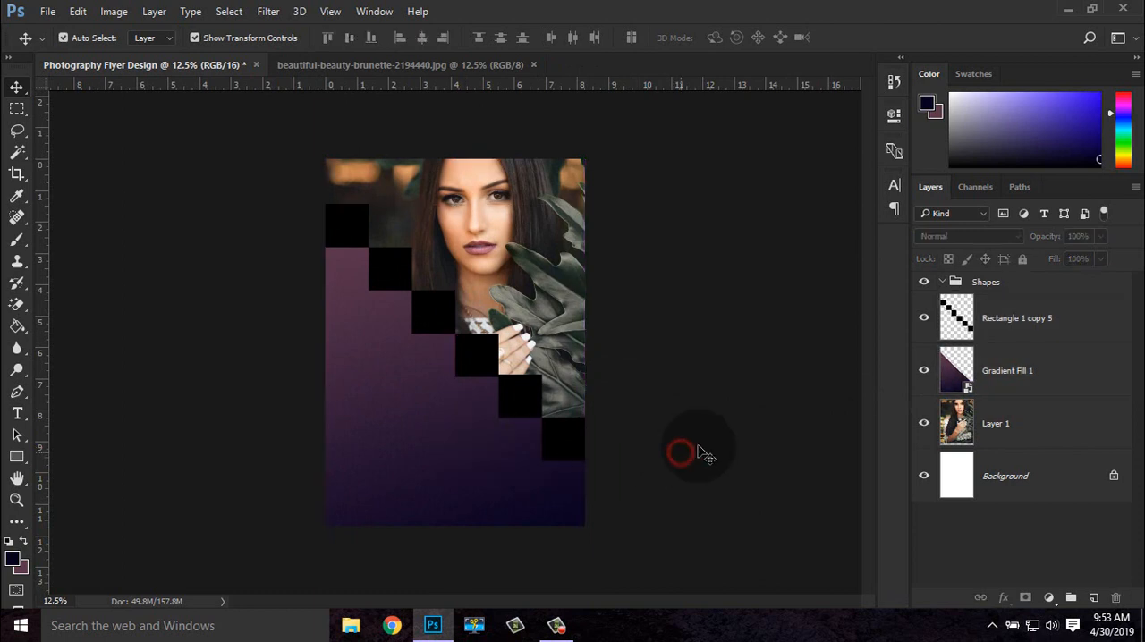
Scale the photo on Layer 1 down proportionally to about 83% and reposition it behind the staircase
{"action": "left_click", "coordinate": [1011, 408]}
{"action": "key", "text": "ctrl+minus"}
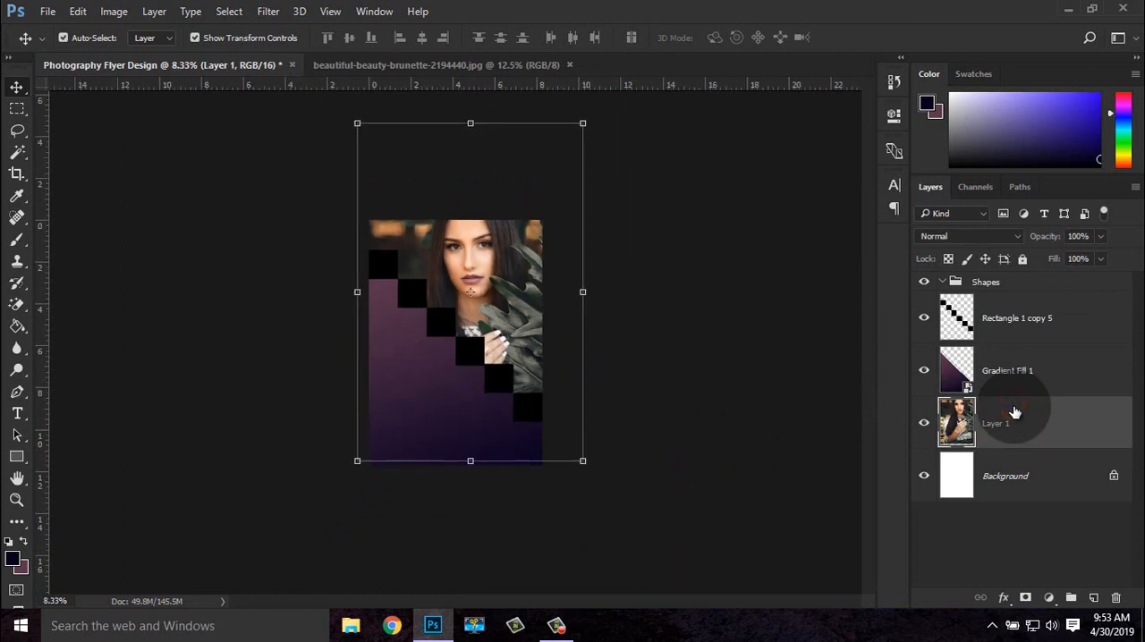
{"action": "left_click_drag", "start_coordinate": [582, 123], "coordinate": [544, 181]}
{"action": "left_click_drag", "start_coordinate": [502, 274], "coordinate": [499, 249]}
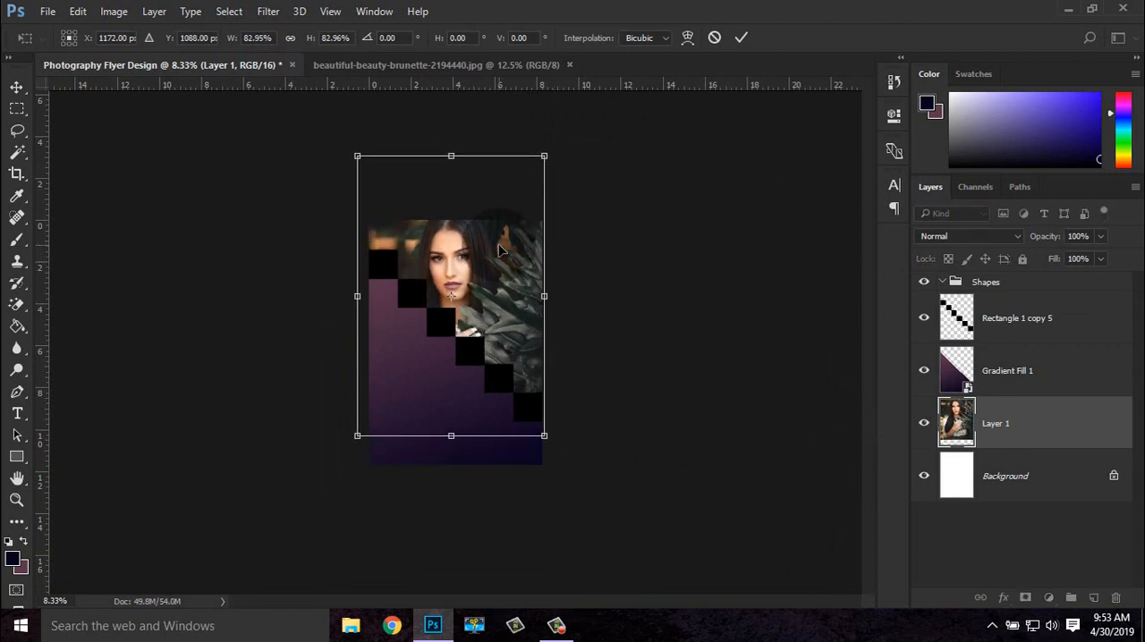
{"action": "key", "text": "ctrl+plus"}
{"action": "key", "text": "ctrl+plus"}
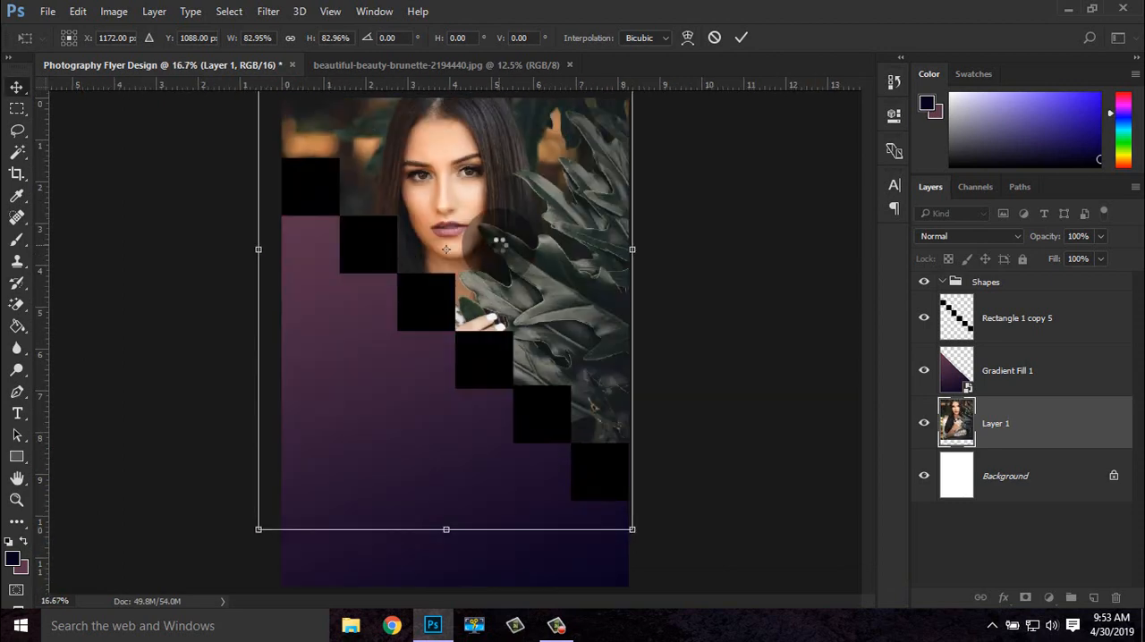
{"action": "key", "text": "Return"}
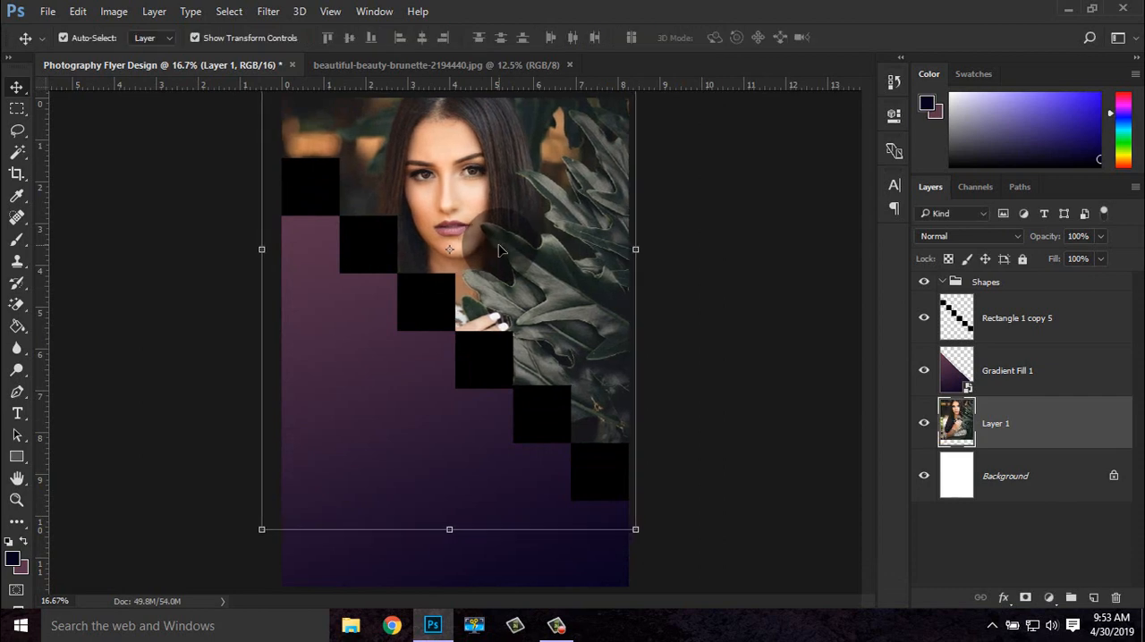
Nudge the photo to the right until it covers the flyer's left edge, and hide the transform controls
{"action": "key", "text": "shift+Right"}
{"action": "key", "text": "shift+Right"}
{"action": "key", "text": "shift+Right"}
{"action": "key", "text": "shift+Right"}
{"action": "key", "text": "shift+Right"}
{"action": "key", "text": "shift+Right"}
{"action": "key", "text": "shift+Right"}
{"action": "key", "text": "shift+Right"}
{"action": "key", "text": "shift+Right"}
{"action": "key", "text": "shift+Right"}
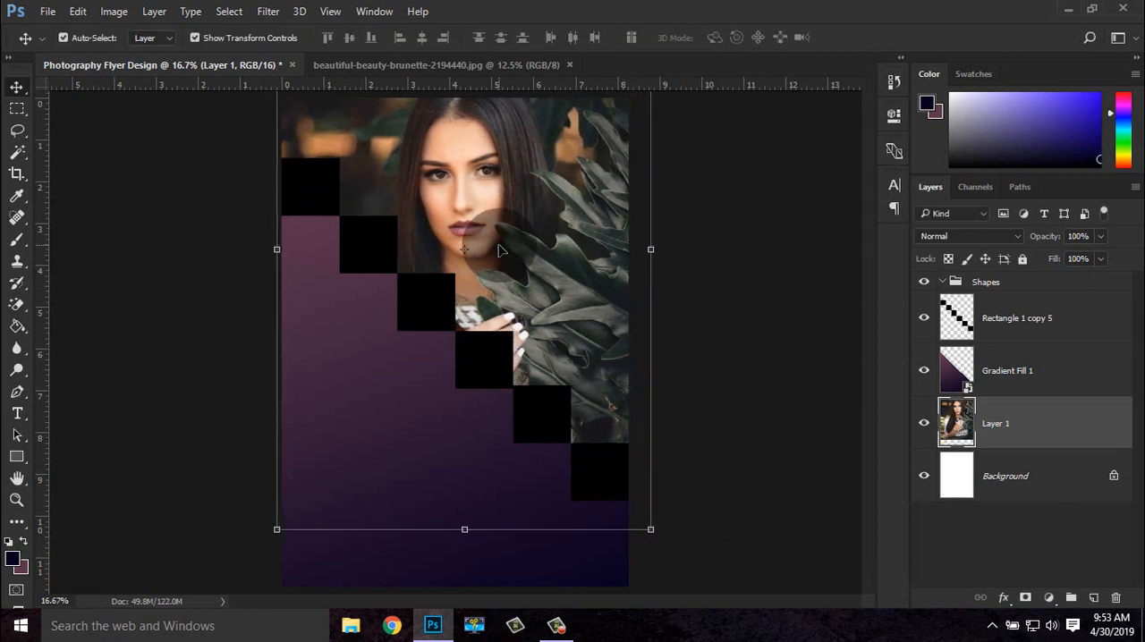
{"action": "key", "text": "shift+Right"}
{"action": "key", "text": "ctrl+minus"}
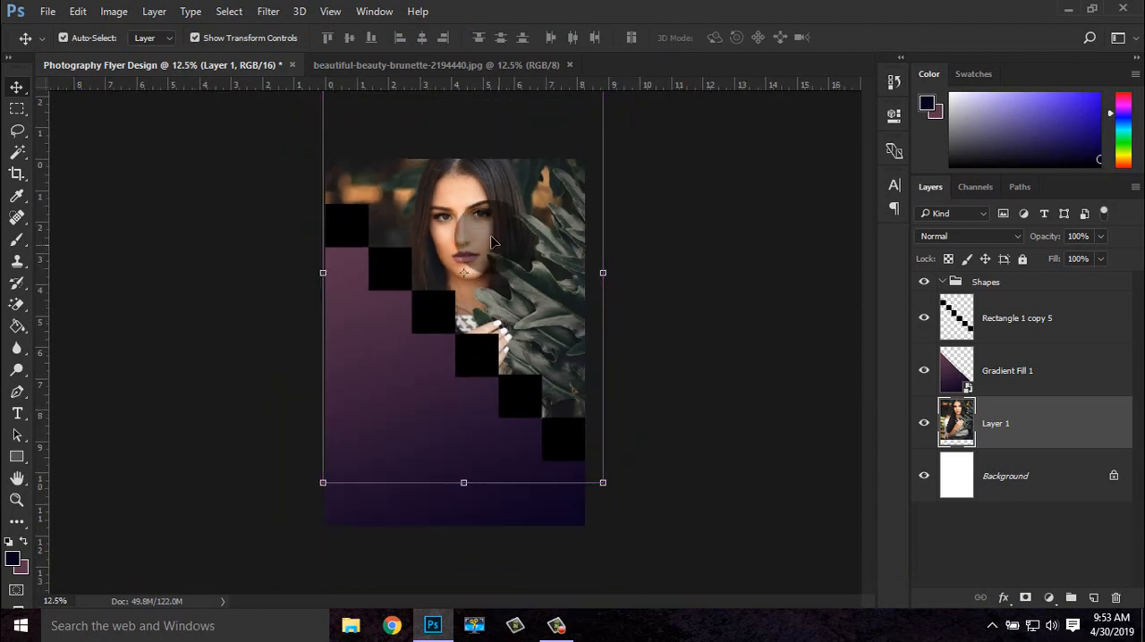
{"action": "left_click", "coordinate": [230, 37]}
Set the opacity of the merged squares layer to 41%
{"action": "key", "text": "ctrl+plus"}
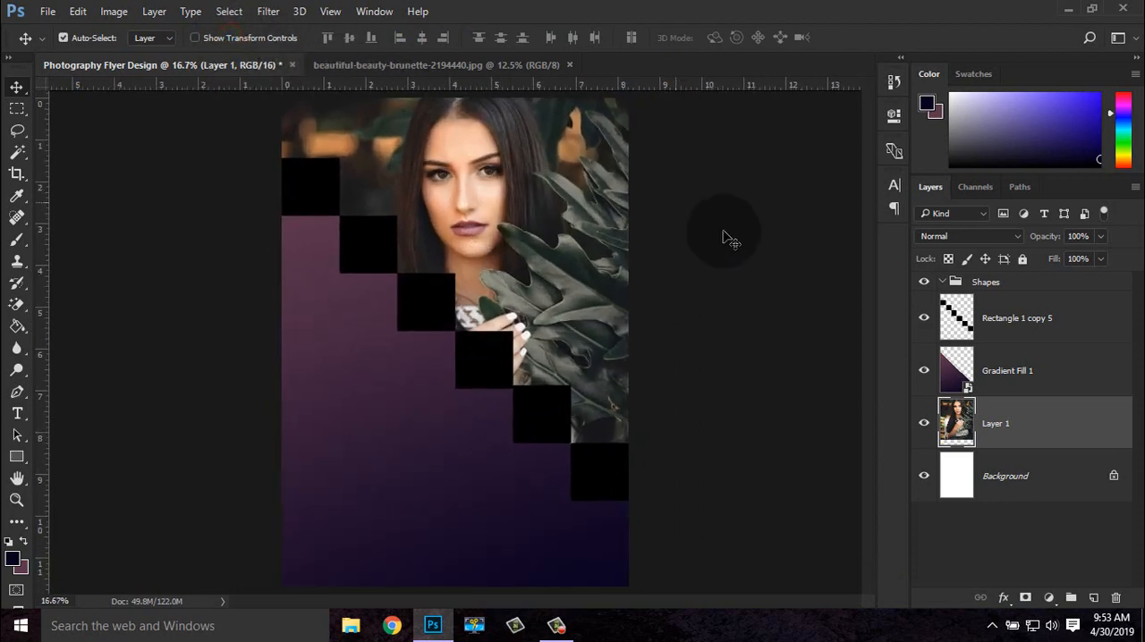
{"action": "left_click", "coordinate": [1001, 318]}
{"action": "left_click_drag", "start_coordinate": [1100, 237], "coordinate": [1066, 270]}
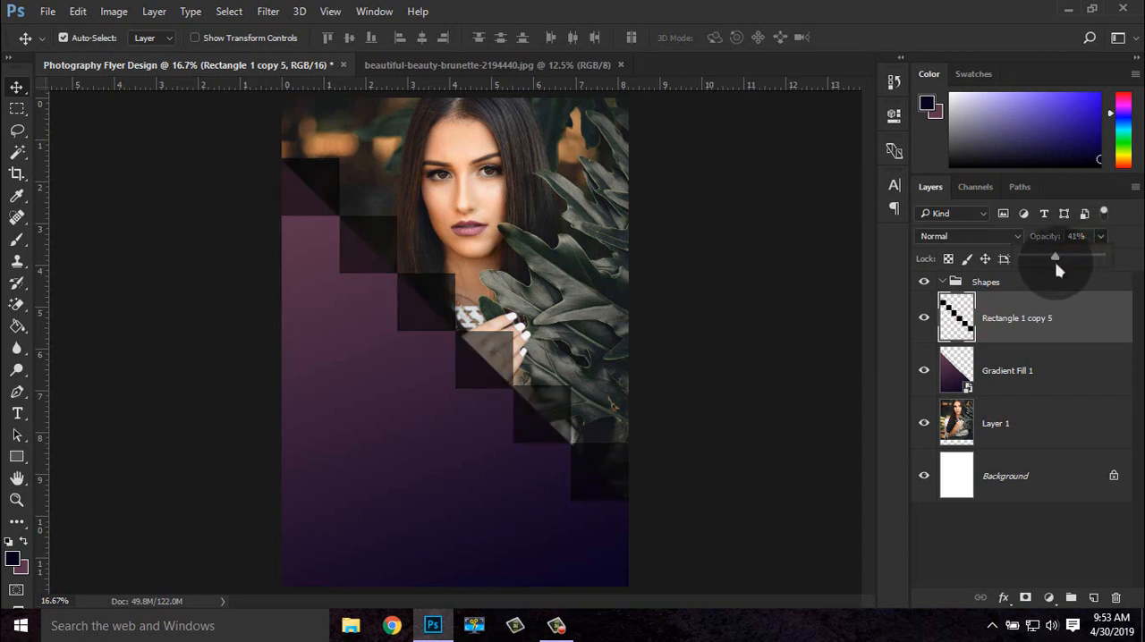
{"action": "left_click", "coordinate": [997, 324]}
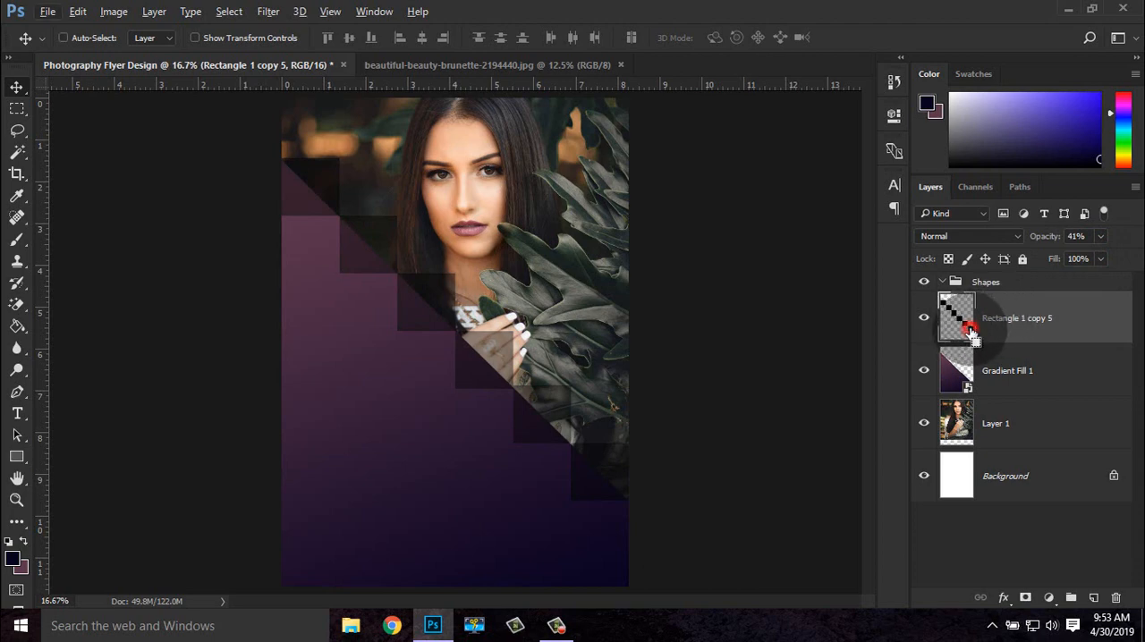
Rasterize the Gradient Fill 1 layer and cut the merged squares' shape out of it, with the squares layer hidden, and deselect
{"action": "left_click", "coordinate": [970, 331], "text": "ctrl"}
{"action": "left_click", "coordinate": [925, 318]}
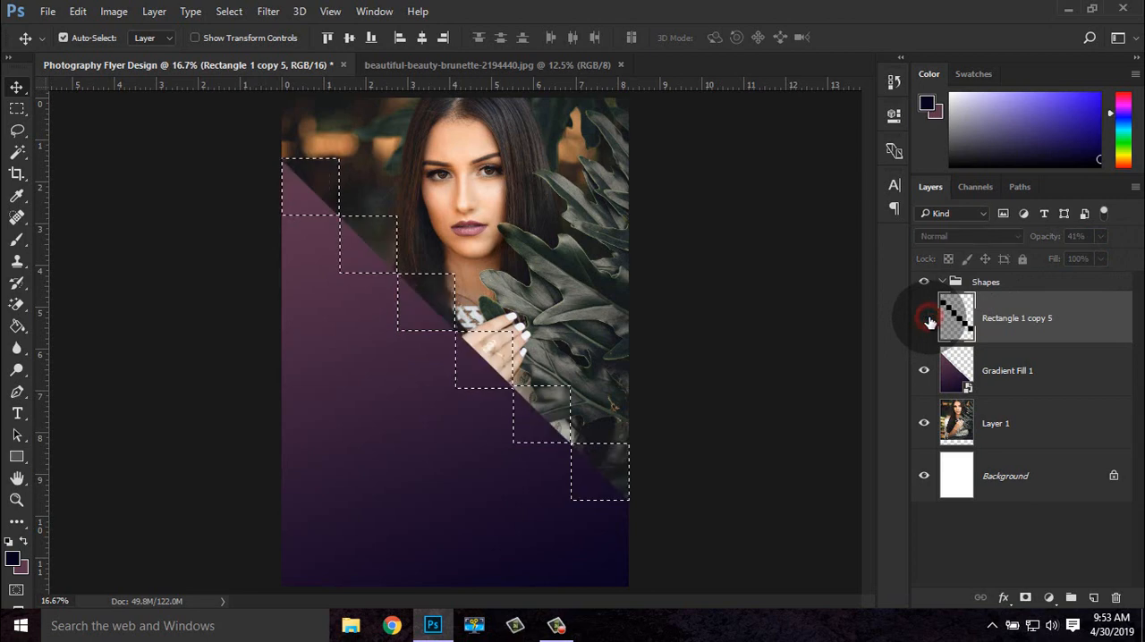
{"action": "left_click", "coordinate": [1009, 366]}
{"action": "right_click", "coordinate": [1009, 369]}
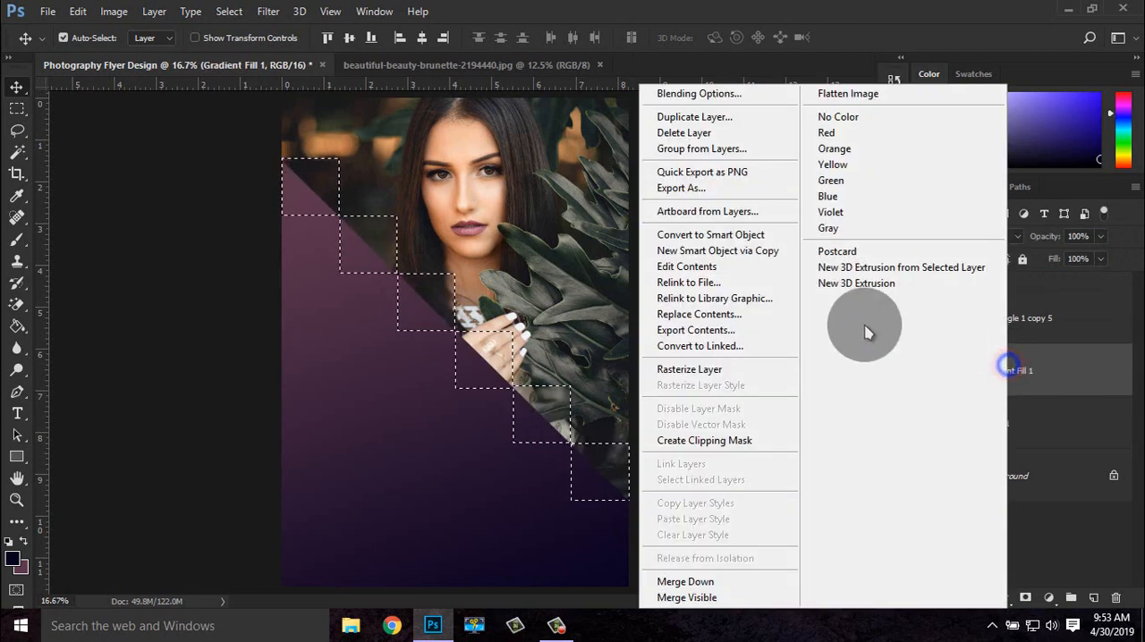
{"action": "left_click", "coordinate": [735, 370]}
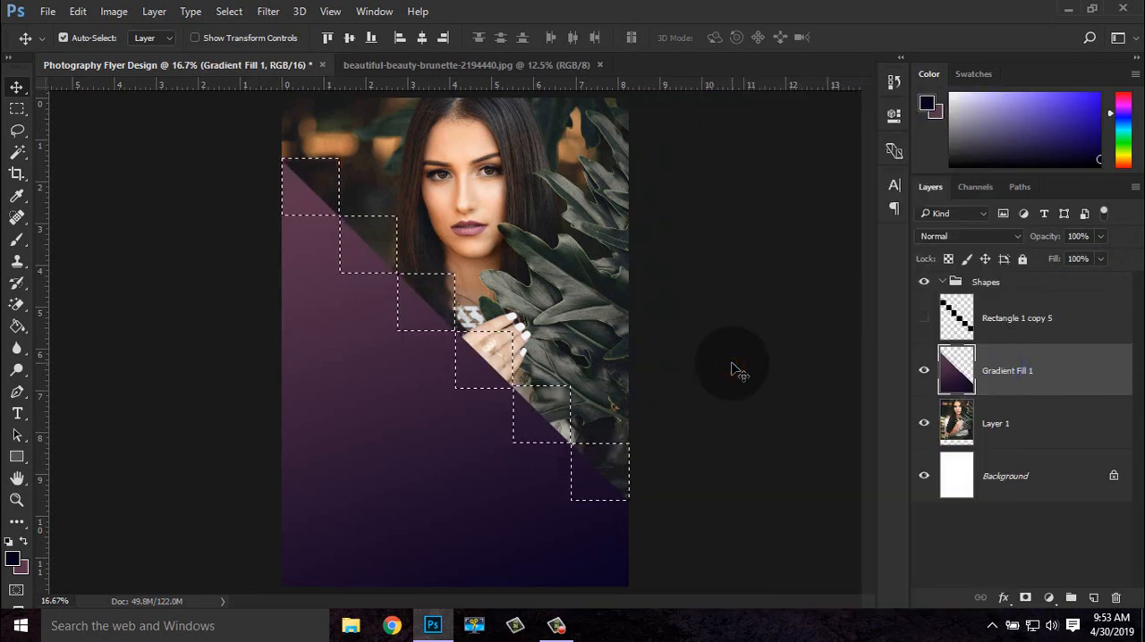
{"action": "key", "text": "Delete"}
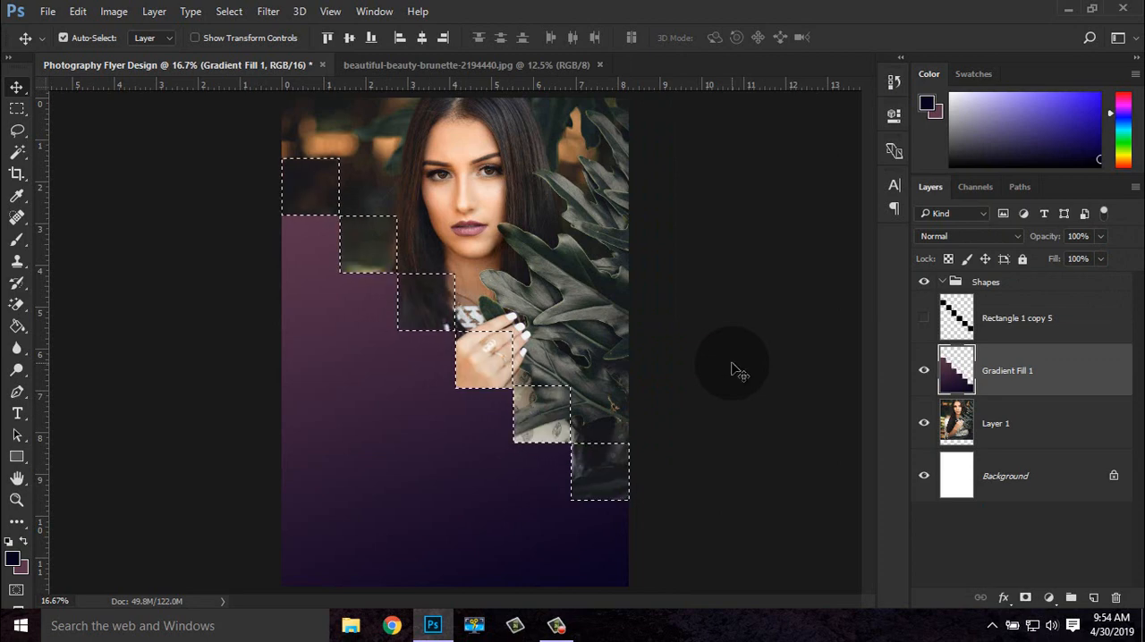
{"action": "key", "text": "ctrl+d"}
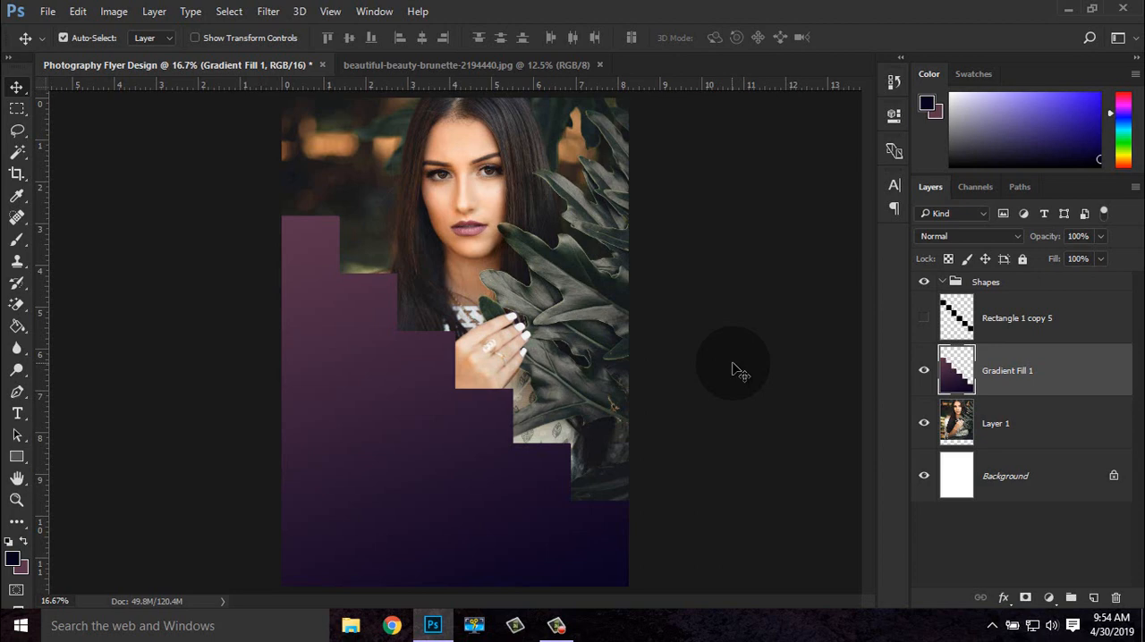
Show the merged squares layer again and set its opacity to 60%
{"action": "left_click", "coordinate": [924, 317]}
{"action": "left_click", "coordinate": [1017, 317]}
{"action": "left_click_drag", "start_coordinate": [1100, 236], "coordinate": [1104, 265]}
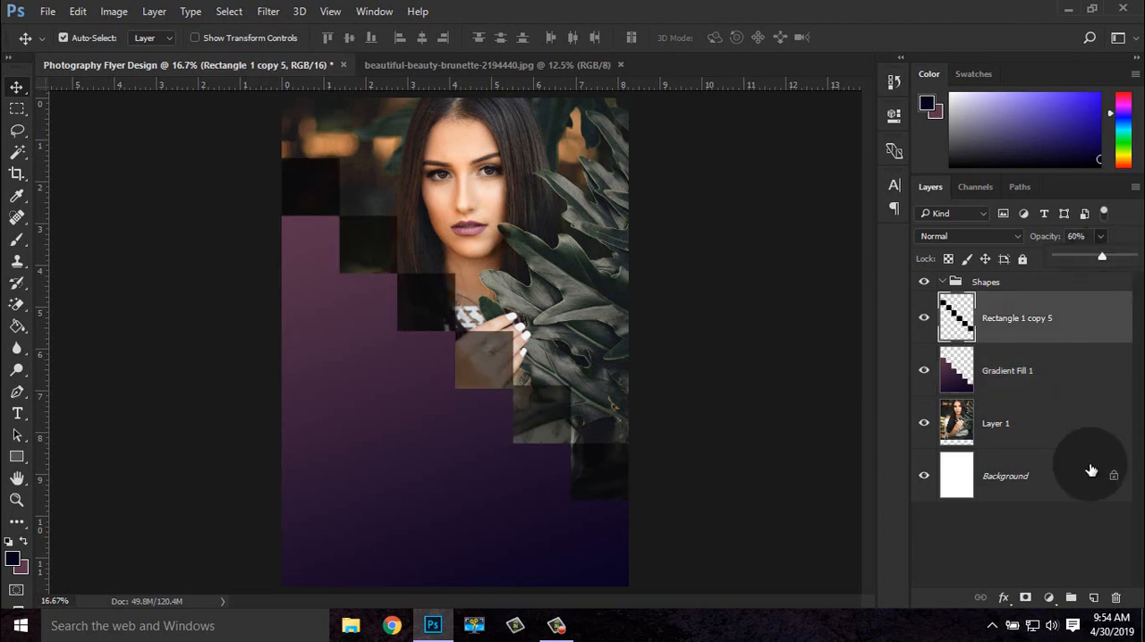
{"action": "left_click", "coordinate": [1038, 549]}
Remove the Shapes group while keeping the layers it contains
{"action": "left_click", "coordinate": [985, 284]}
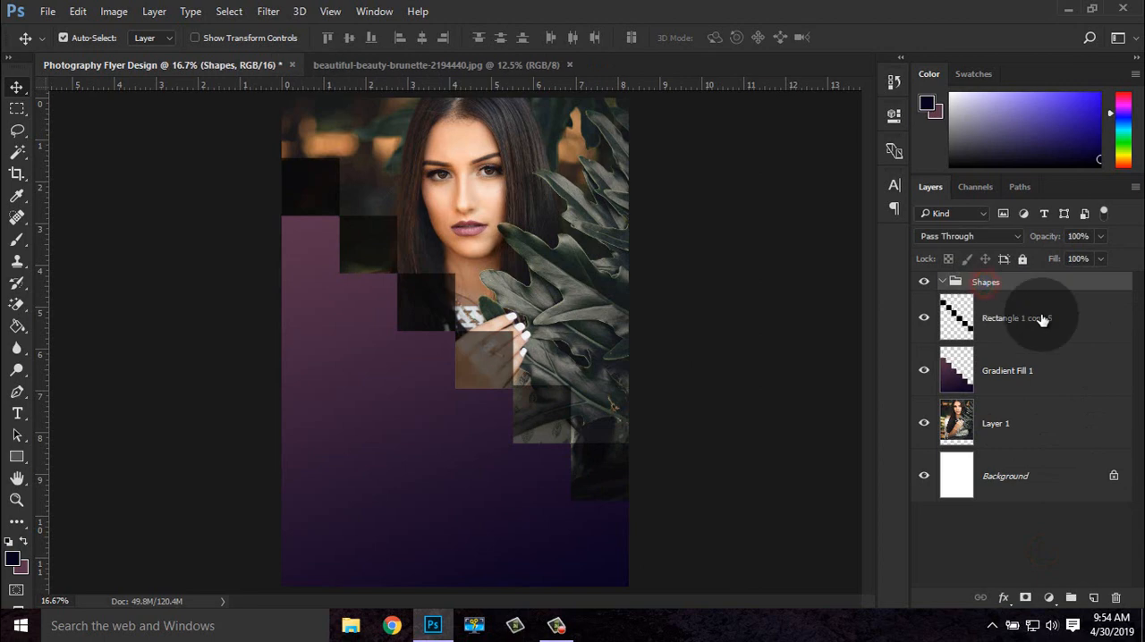
{"action": "key", "text": "Delete"}
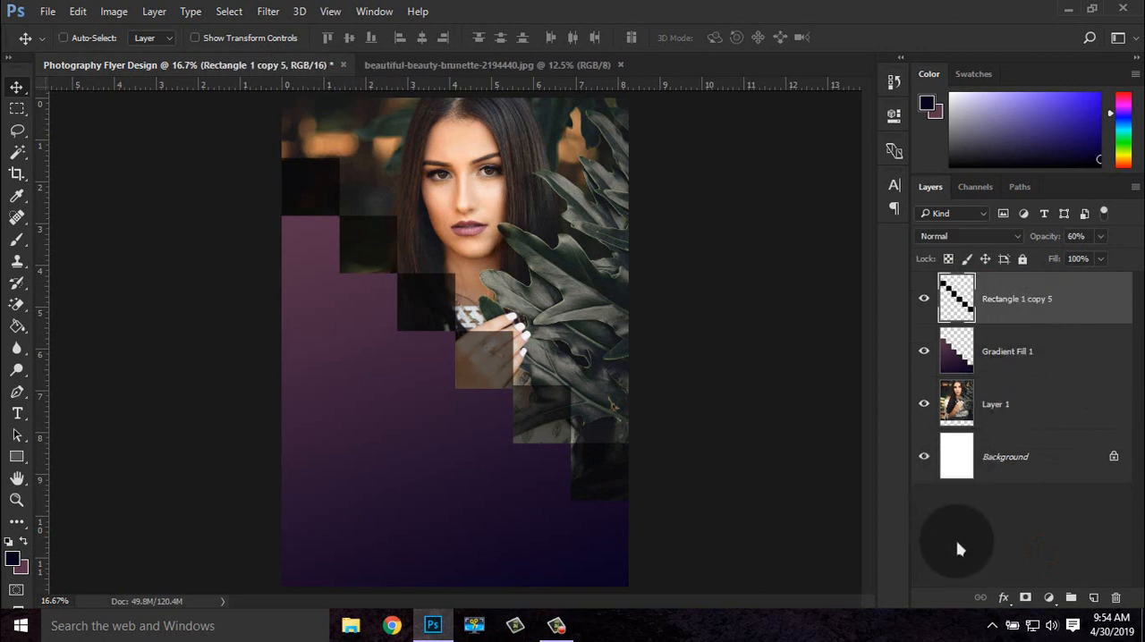
{"action": "key", "text": "ctrl+minus"}
{"action": "key", "text": "ctrl+plus"}
{"action": "key", "text": "ctrl+minus"}
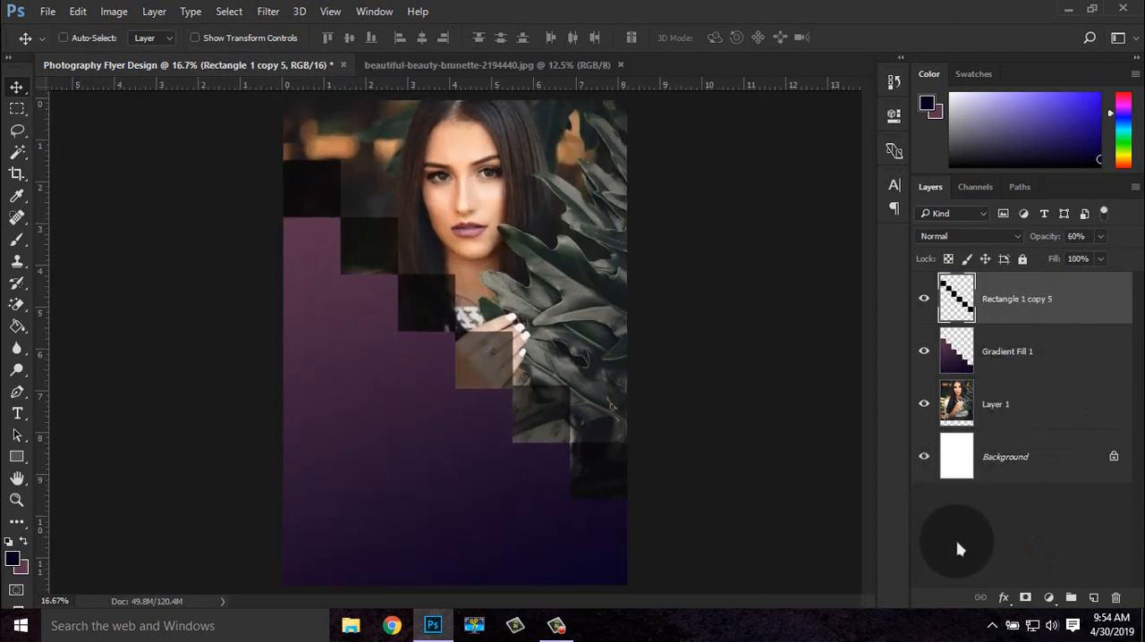
{"action": "key", "text": "ctrl+minus"}
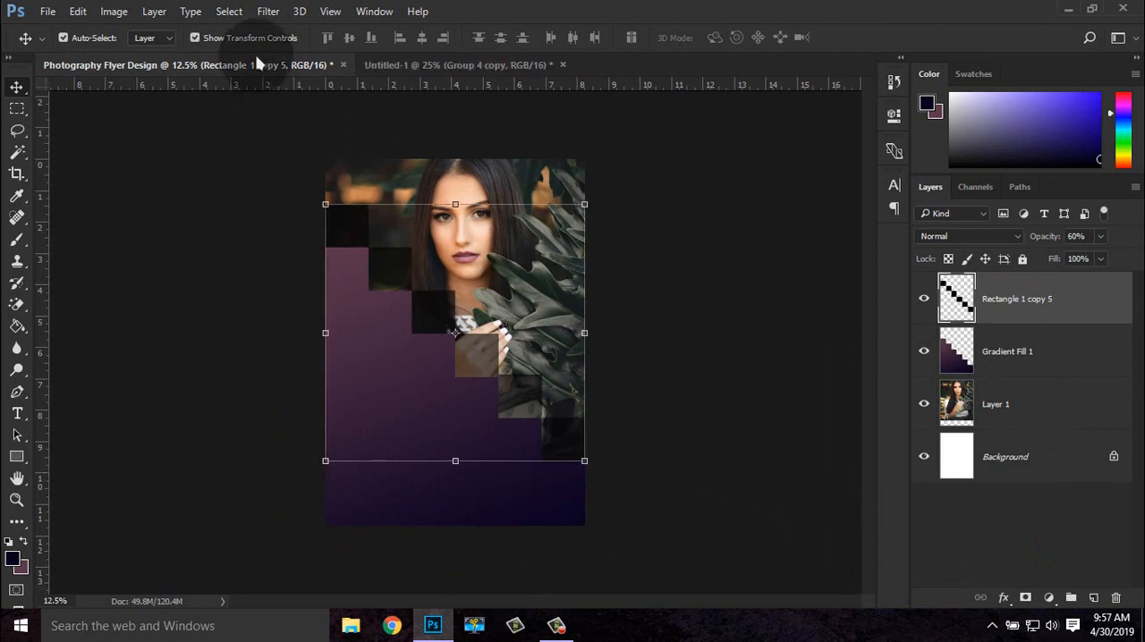
Copy the company logo group, Group 1, from the Untitled-1 document into the Photography Flyer Design document
{"action": "left_click", "coordinate": [249, 37]}
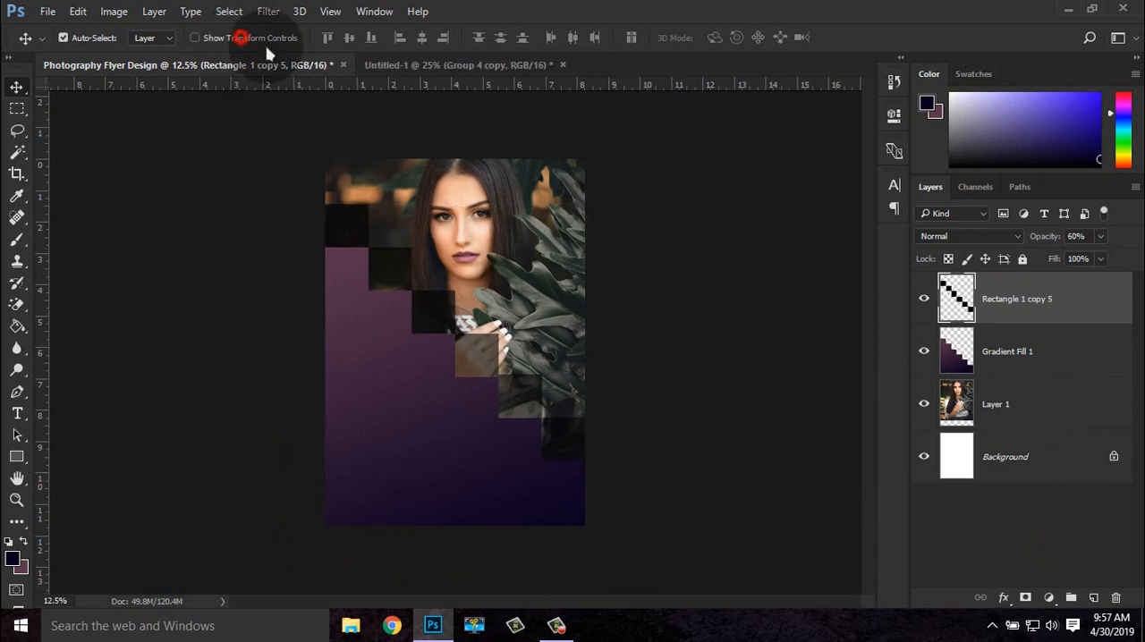
{"action": "left_click", "coordinate": [421, 68]}
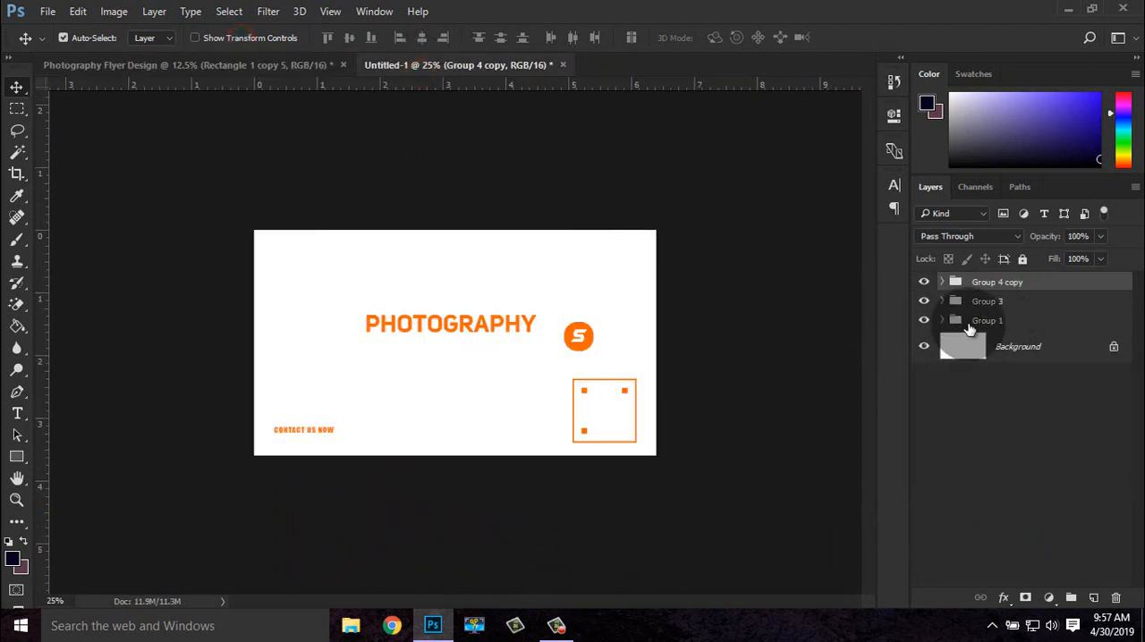
{"action": "left_click", "coordinate": [972, 322]}
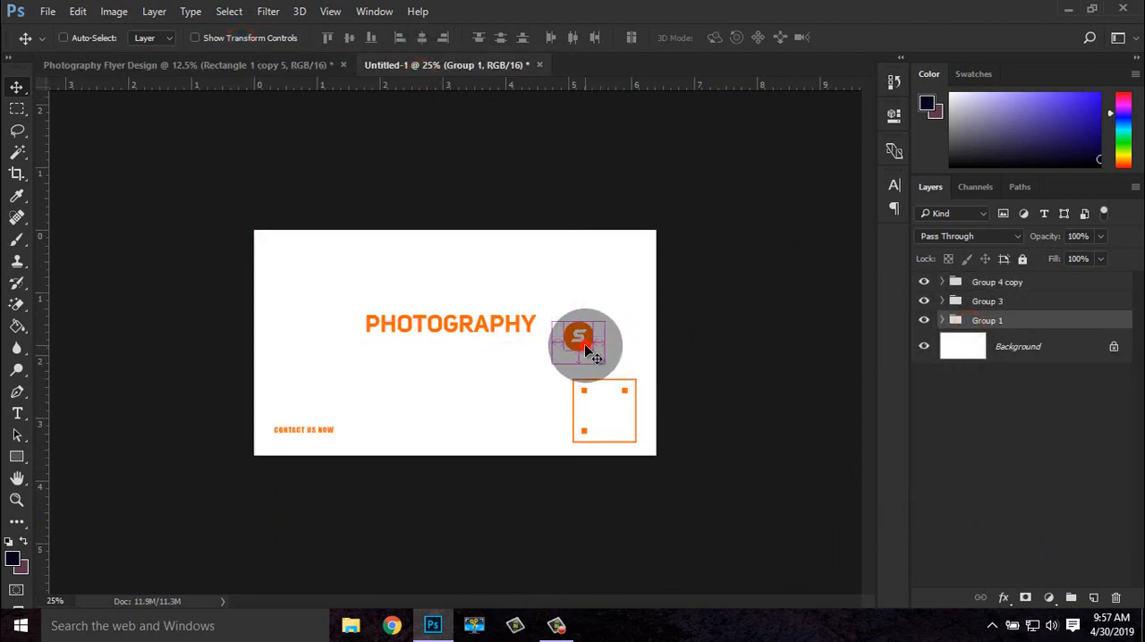
{"action": "left_click_drag", "start_coordinate": [586, 347], "coordinate": [435, 197]}
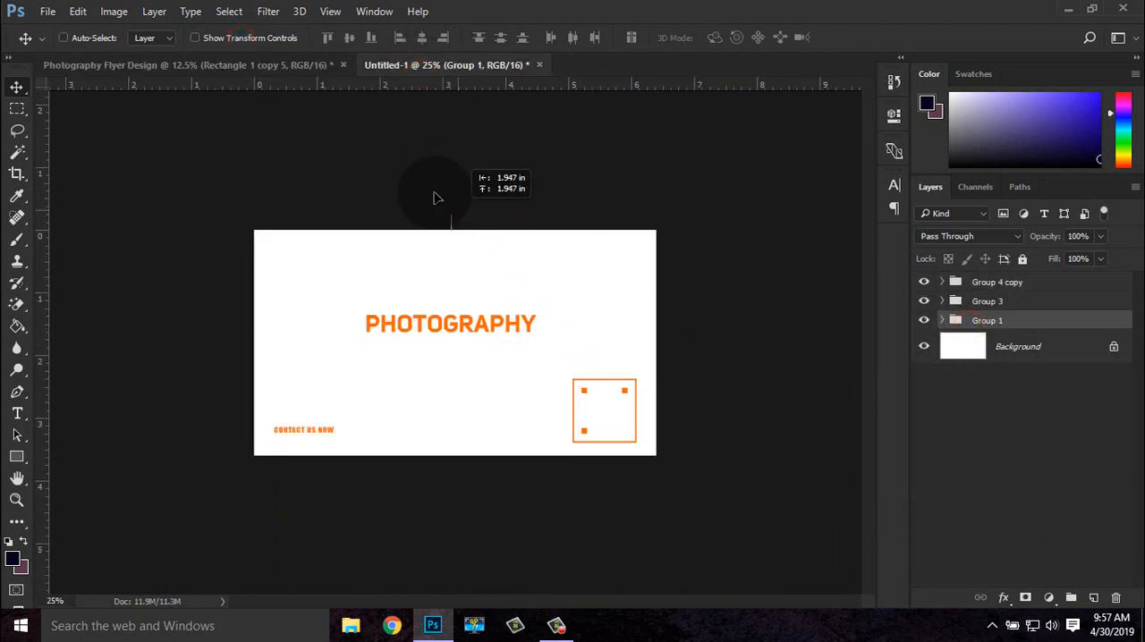
{"action": "left_click", "coordinate": [265, 66]}
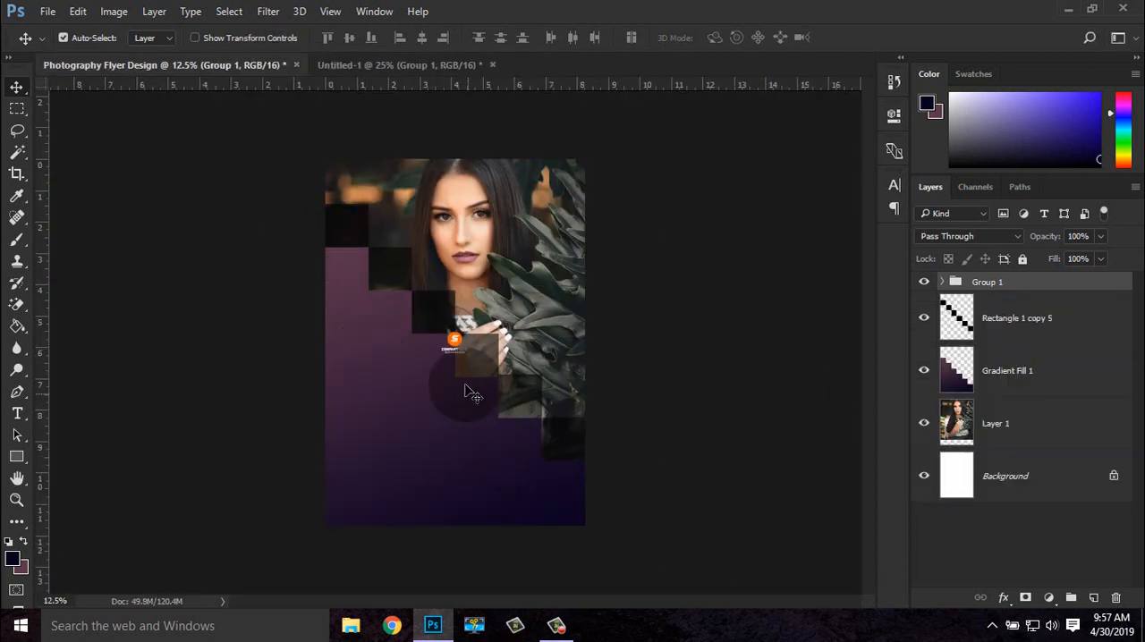
Scale the logo group up to about 272% and place it on the purple gradient below the staircase squares
{"action": "left_click", "coordinate": [255, 38]}
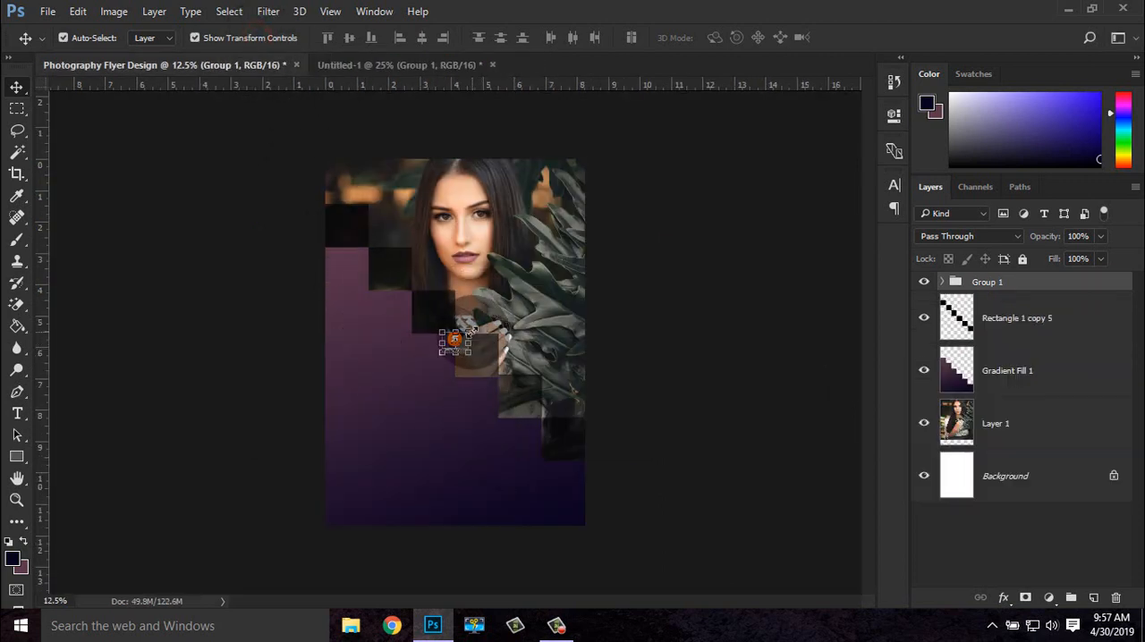
{"action": "key", "text": "ctrl+t"}
{"action": "left_click", "coordinate": [636, 269]}
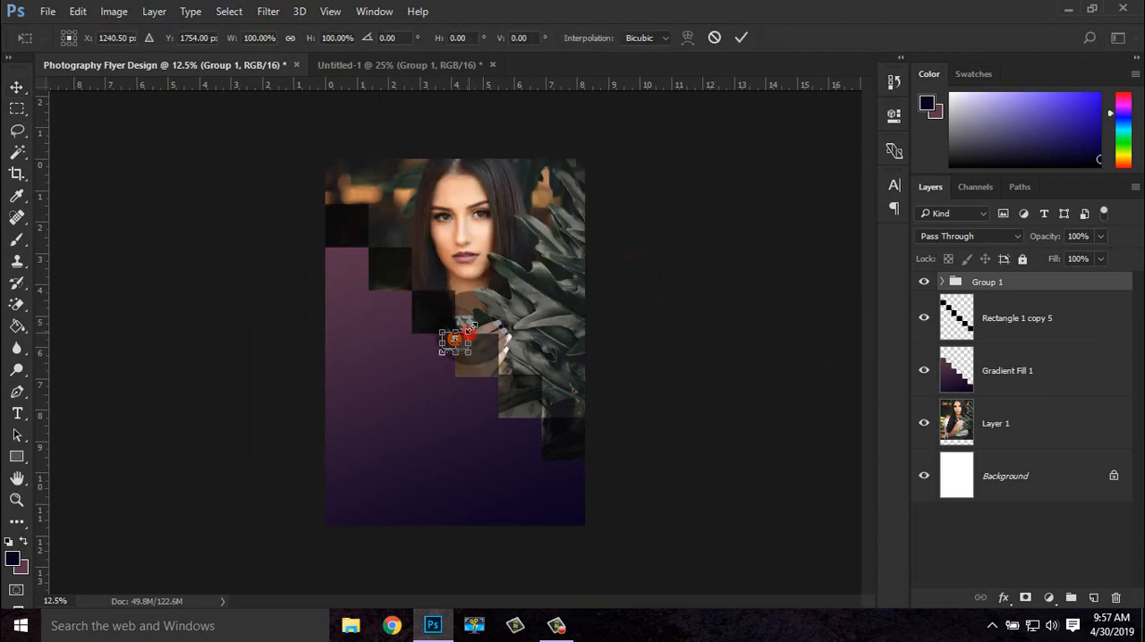
{"action": "left_click_drag", "start_coordinate": [491, 298], "coordinate": [496, 296]}
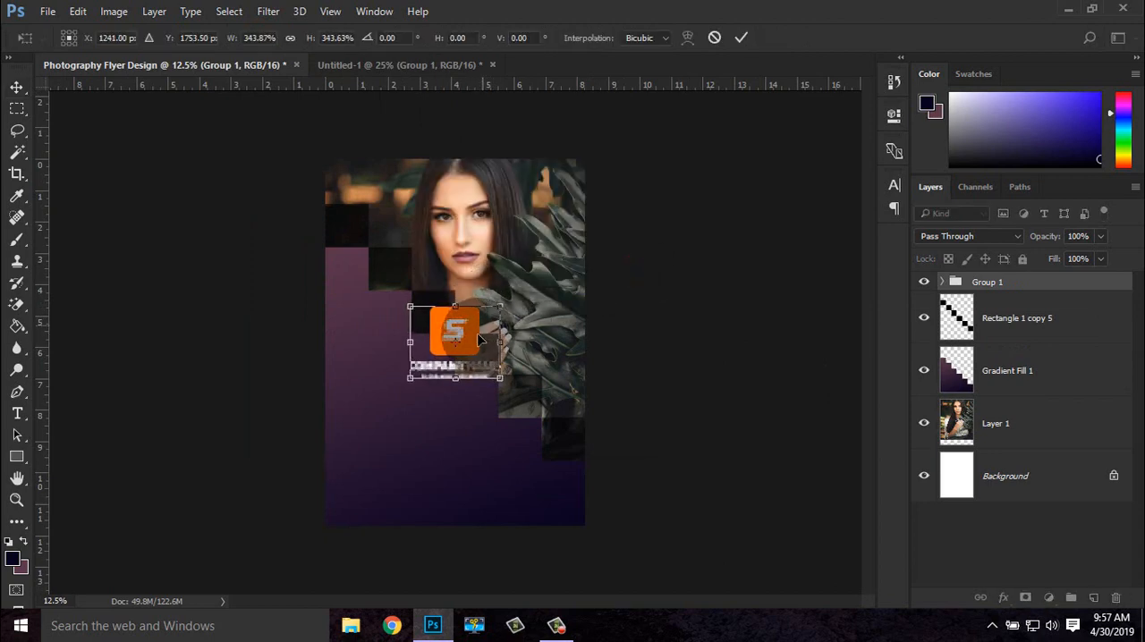
{"action": "left_click_drag", "start_coordinate": [464, 356], "coordinate": [413, 386]}
{"action": "left_click_drag", "start_coordinate": [437, 338], "coordinate": [425, 344]}
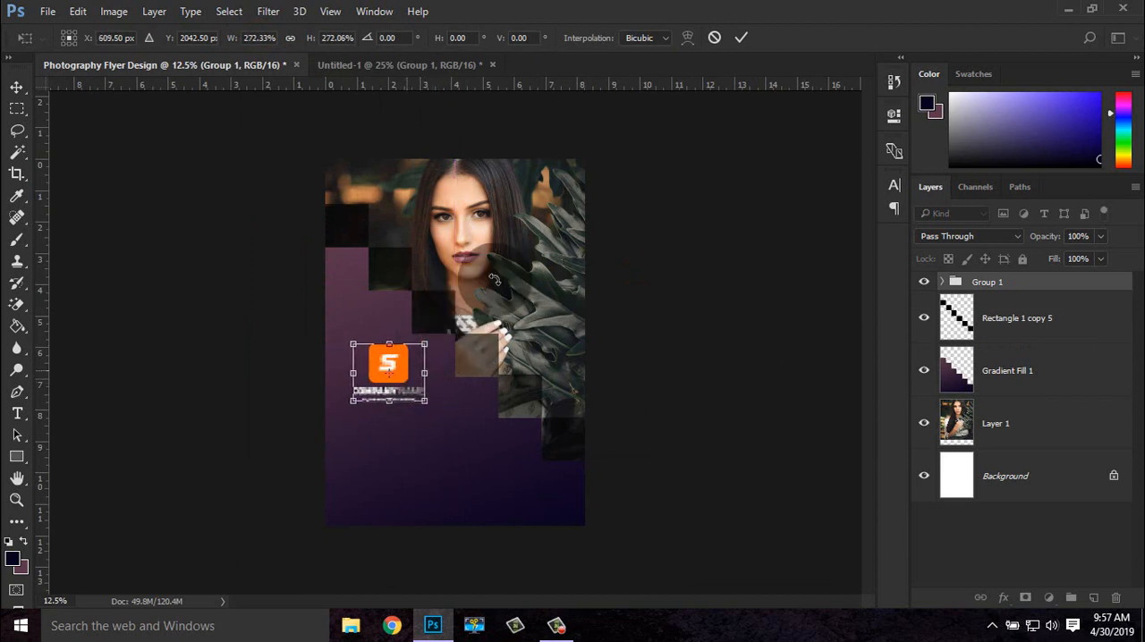
{"action": "left_click", "coordinate": [740, 37]}
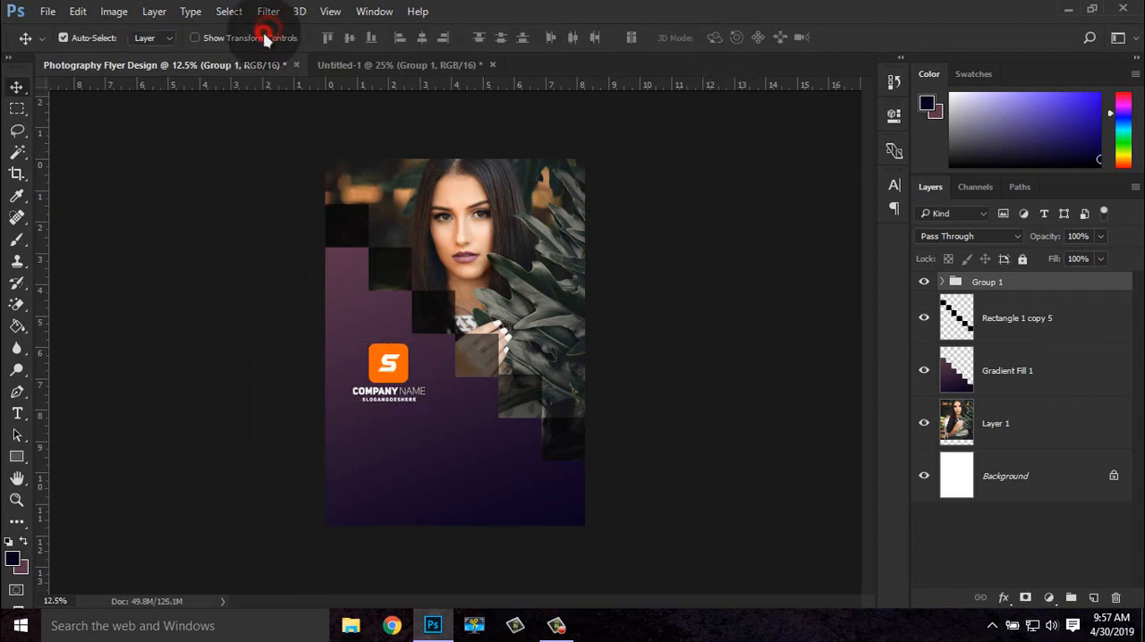
Copy the photography heading and paragraph group, Group 3, from Untitled-1 into the flyer, below the logo
{"action": "key", "text": "ctrl+plus"}
{"action": "key", "text": "ctrl+plus"}
{"action": "left_click_drag", "start_coordinate": [487, 426], "coordinate": [571, 244]}
{"action": "left_click", "coordinate": [389, 64]}
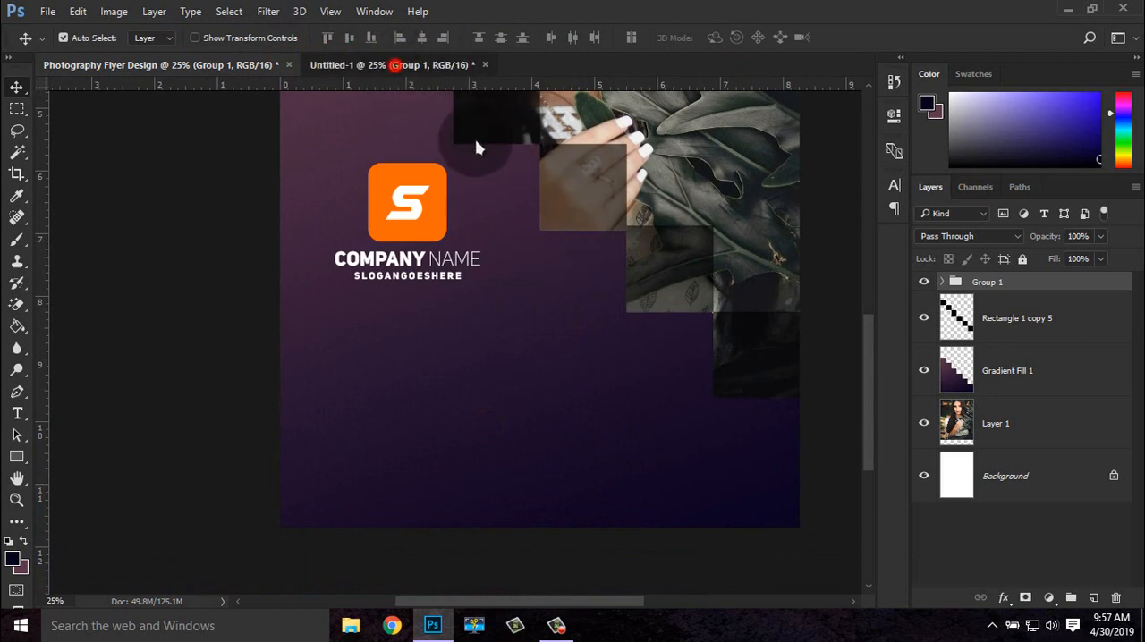
{"action": "left_click", "coordinate": [1004, 302]}
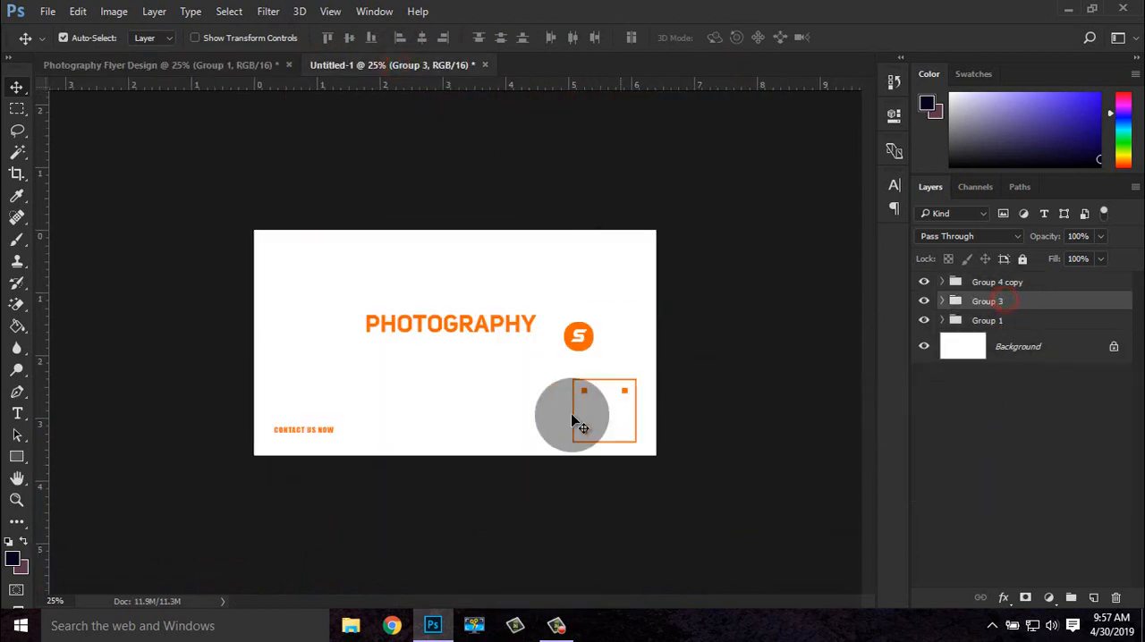
{"action": "left_click_drag", "start_coordinate": [459, 327], "coordinate": [439, 409]}
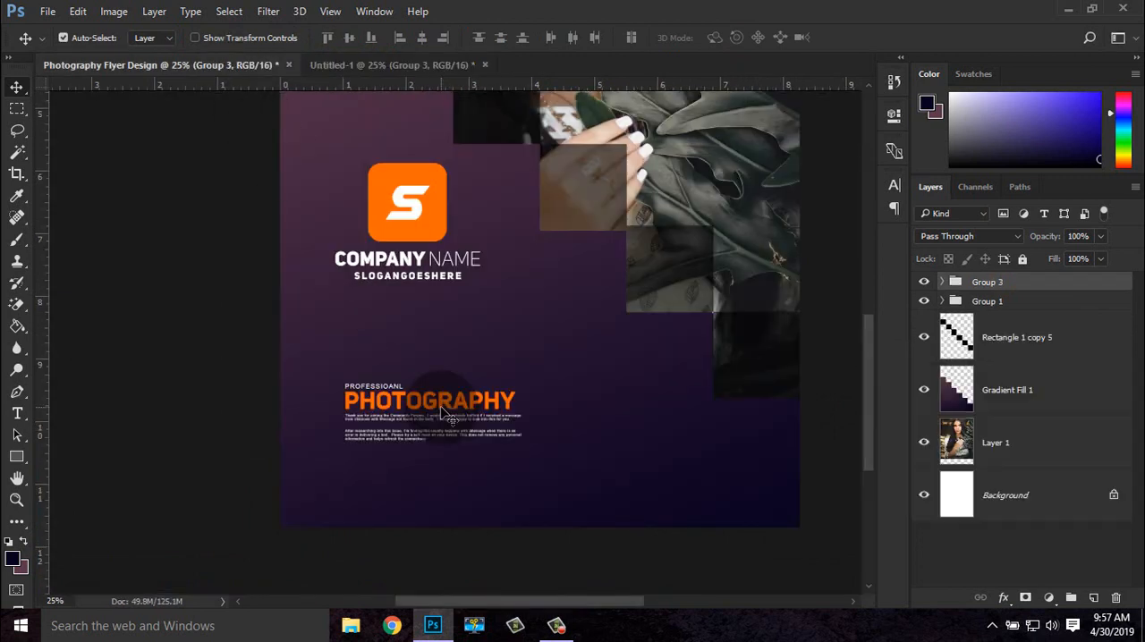
Add a vertical guide along the left edge of the COMPANY NAME text
{"action": "left_click_drag", "start_coordinate": [45, 315], "coordinate": [334, 338]}
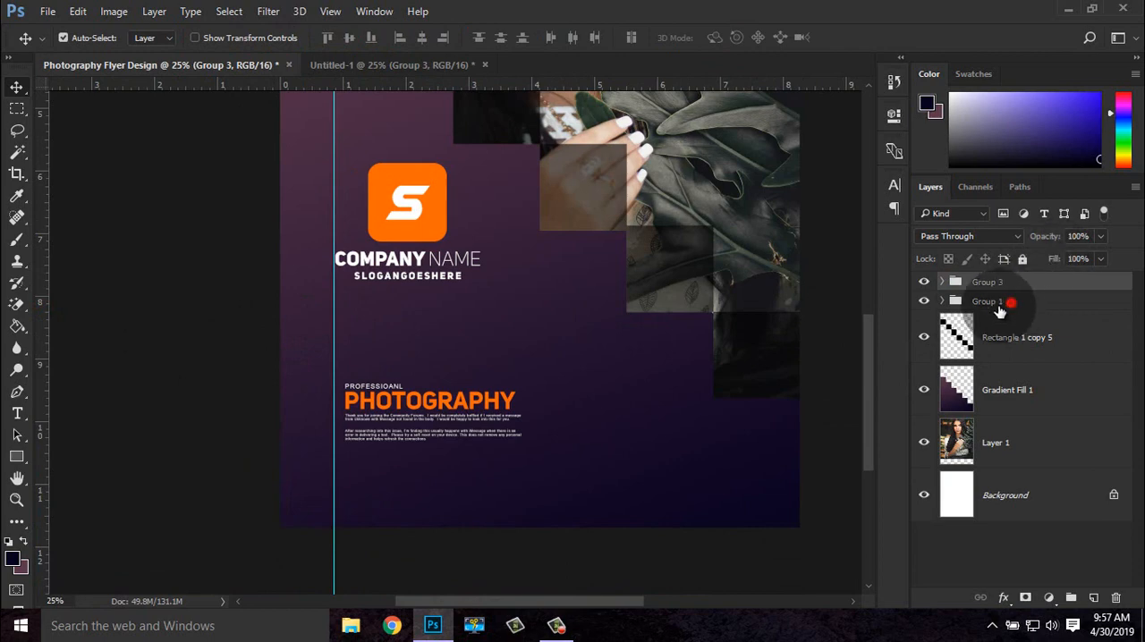
{"action": "left_click", "coordinate": [1011, 301]}
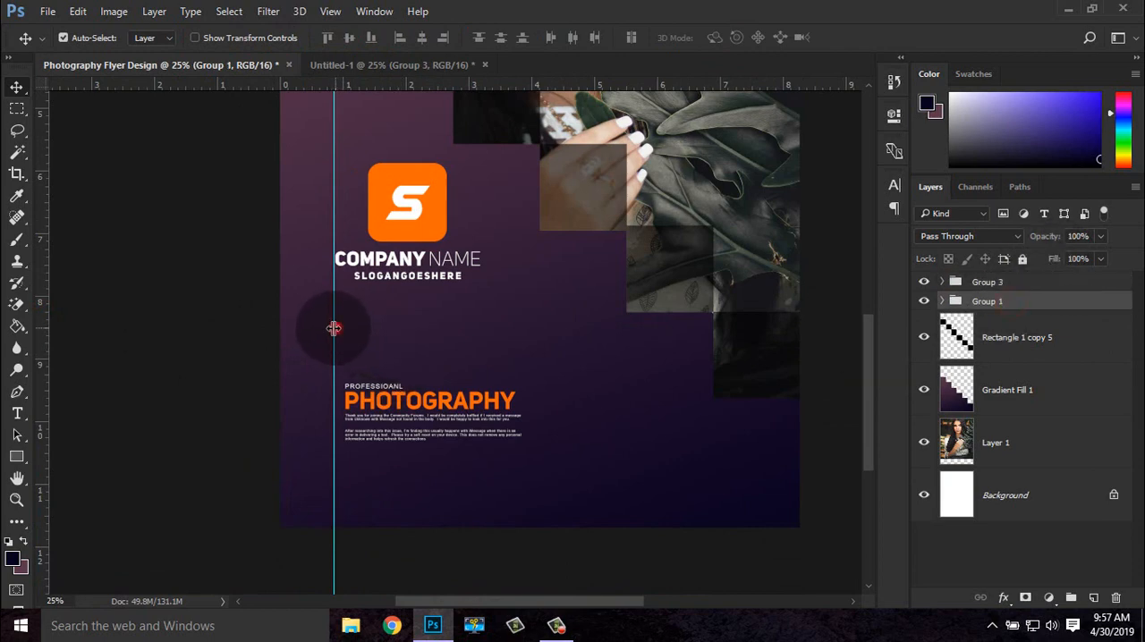
{"action": "left_click_drag", "start_coordinate": [334, 328], "coordinate": [348, 349]}
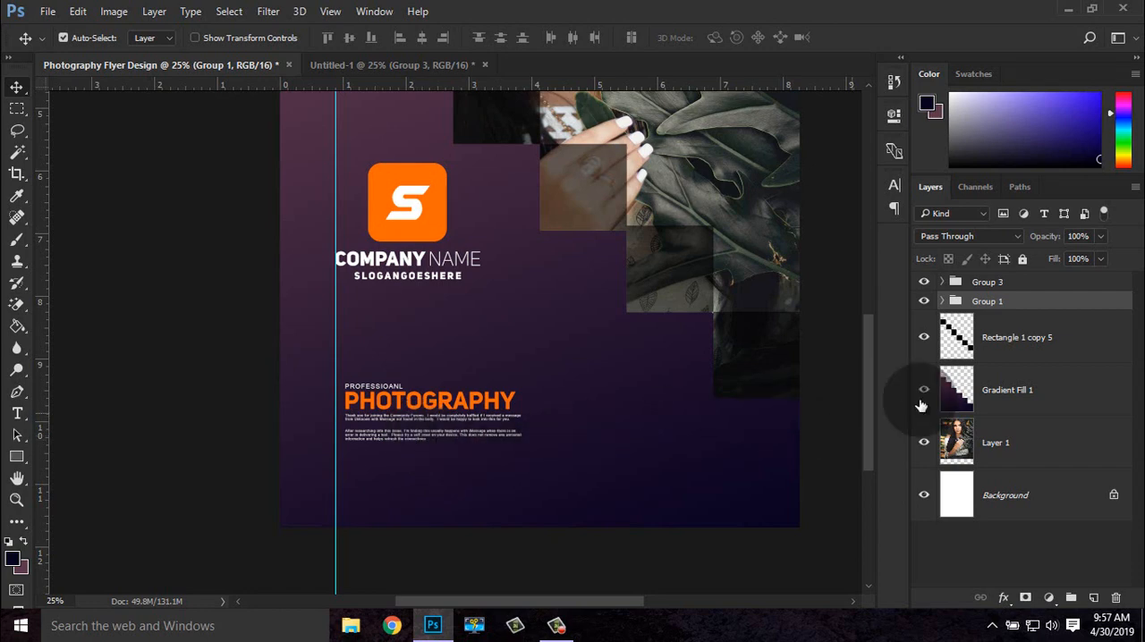
Scale the photography text group up to about 148% and align its left edge with the guide, just below the logo
{"action": "left_click", "coordinate": [997, 282]}
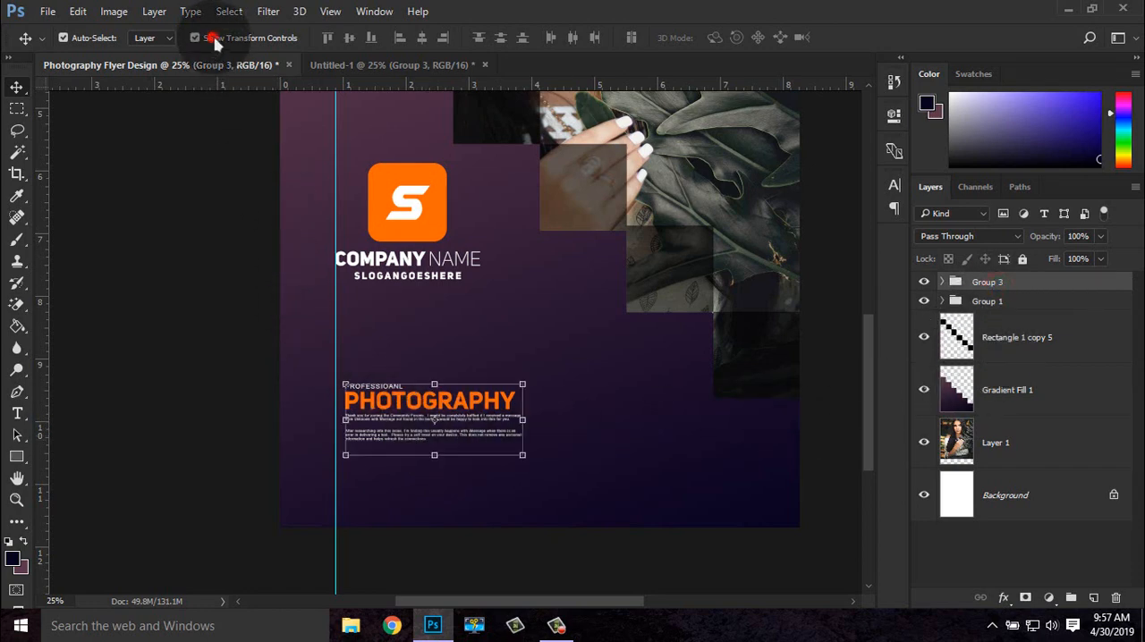
{"action": "mouse_move", "coordinate": [518, 383]}
{"action": "left_mouse_down"}
{"action": "mouse_move", "coordinate": [528, 324]}
{"action": "mouse_move", "coordinate": [539, 378]}
{"action": "left_mouse_up"}
{"action": "left_click_drag", "start_coordinate": [389, 405], "coordinate": [394, 340]}
{"action": "left_click_drag", "start_coordinate": [548, 313], "coordinate": [575, 300]}
{"action": "left_click_drag", "start_coordinate": [473, 336], "coordinate": [502, 353]}
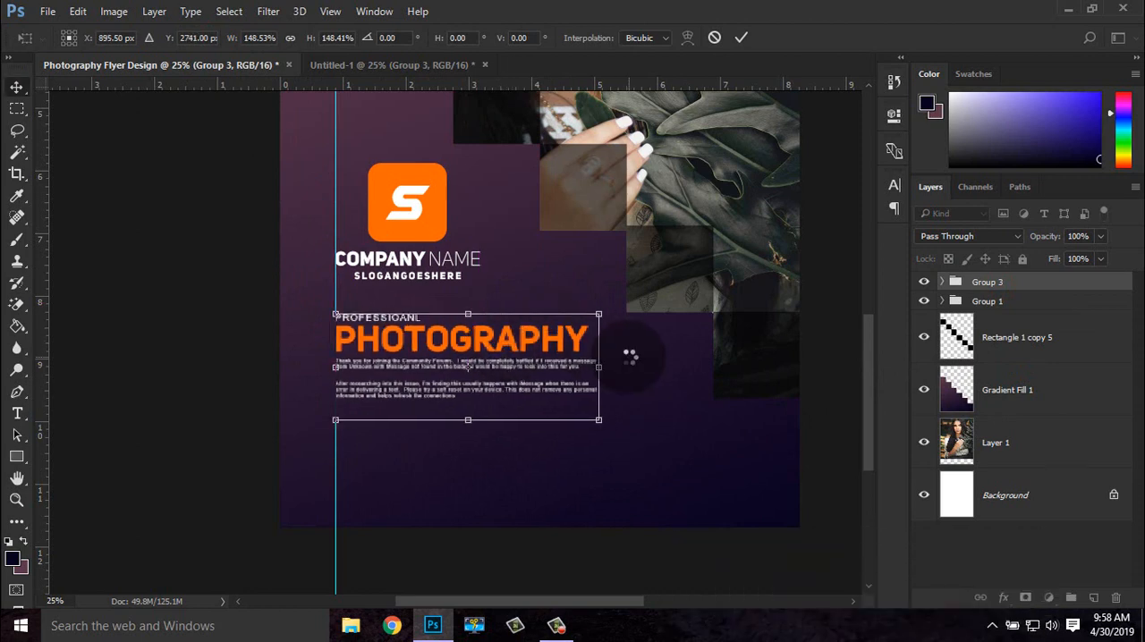
{"action": "key", "text": "Return"}
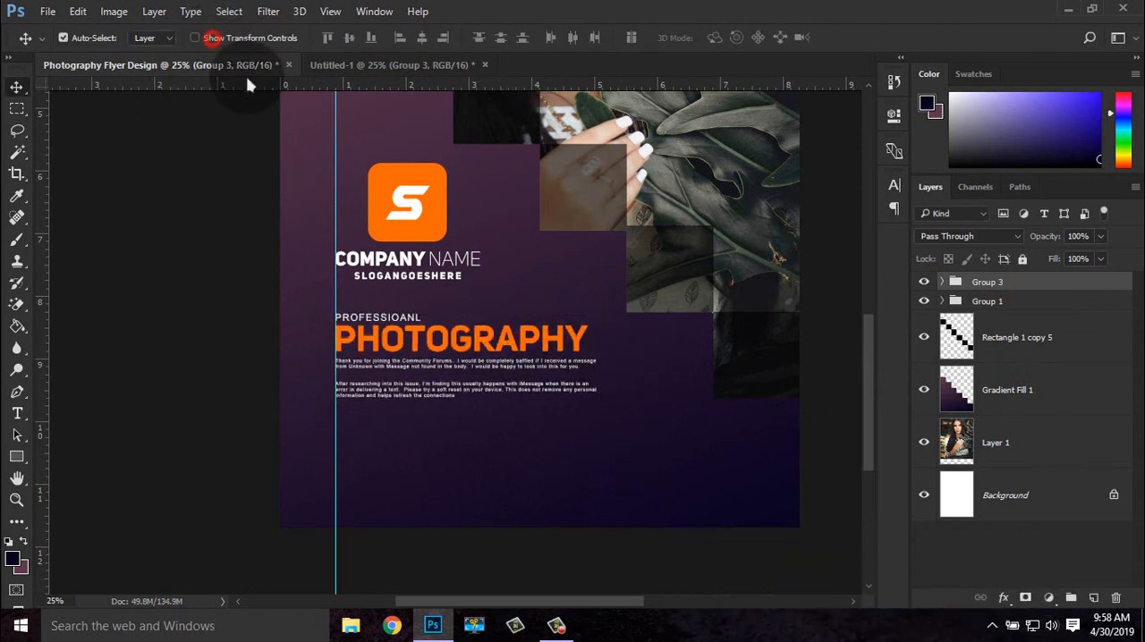
Draw a square marquee selection about 0.7 in wide below the paragraph text and add a new layer above Rectangle 1 copy 5
{"action": "key", "text": "ctrl+plus"}
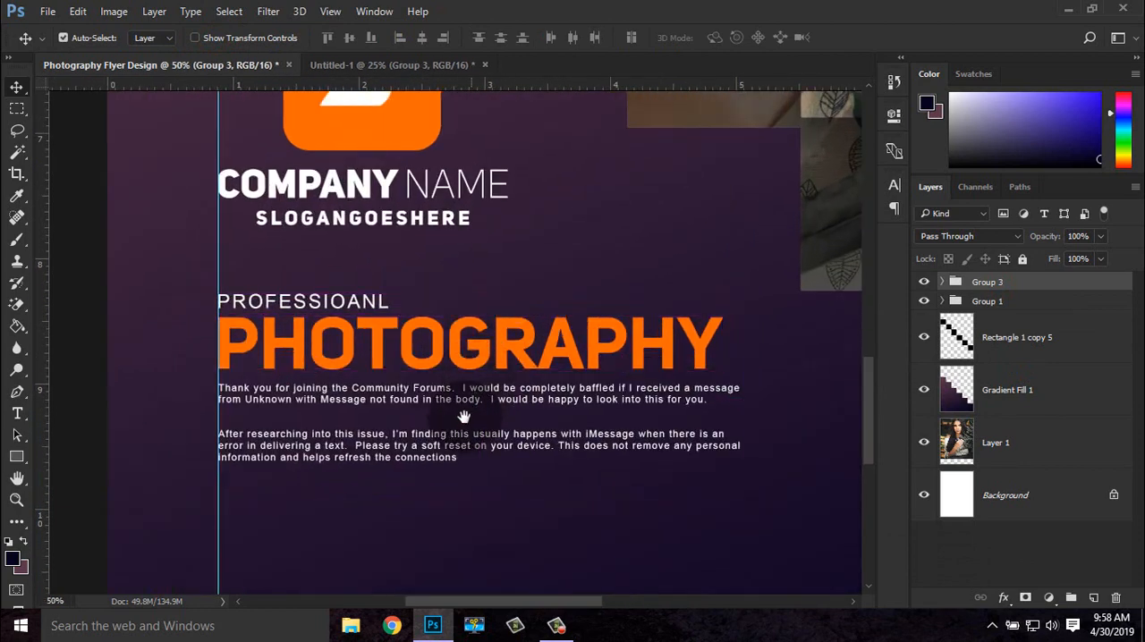
{"action": "left_click_drag", "start_coordinate": [463, 417], "coordinate": [350, 248]}
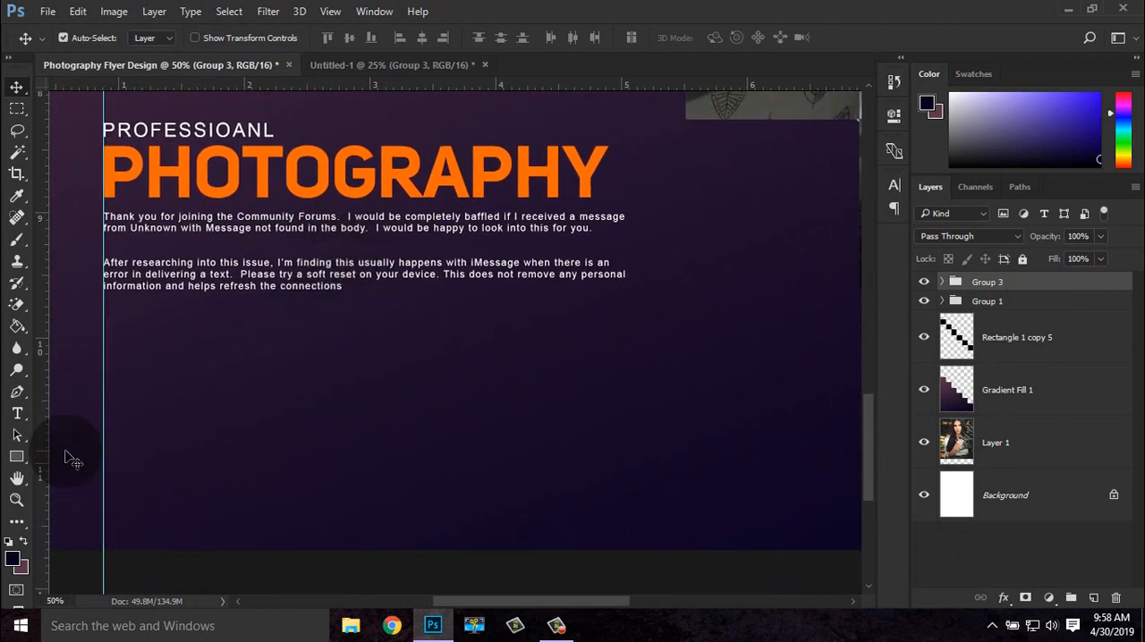
{"action": "left_click", "coordinate": [16, 109]}
{"action": "left_click_drag", "start_coordinate": [147, 380], "coordinate": [180, 434]}
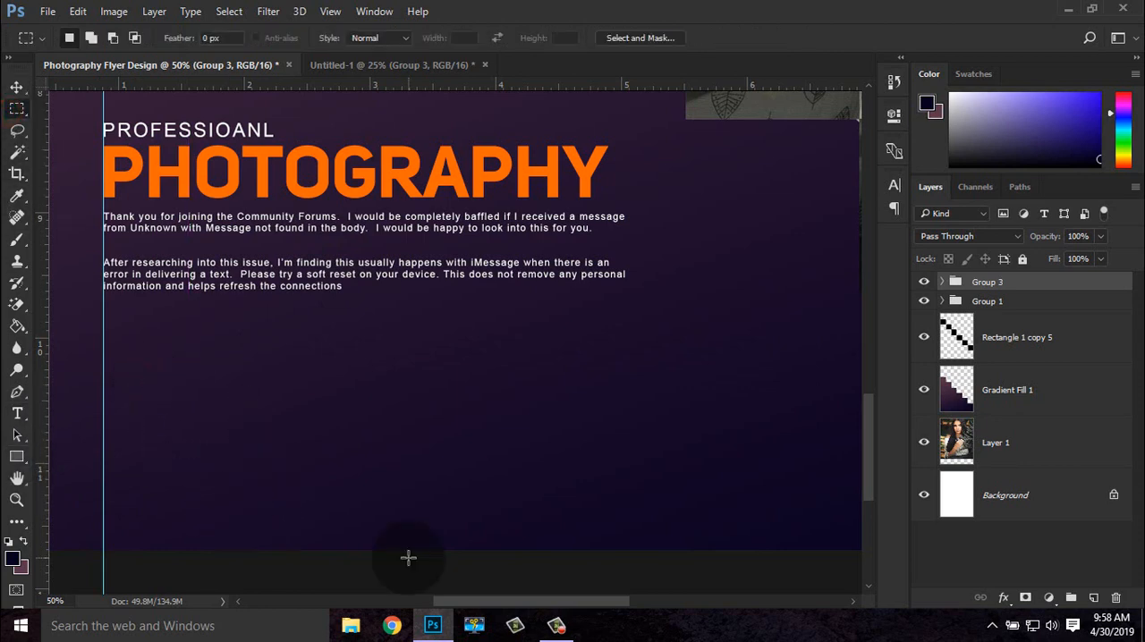
{"action": "left_click_drag", "start_coordinate": [147, 379], "coordinate": [231, 462]}
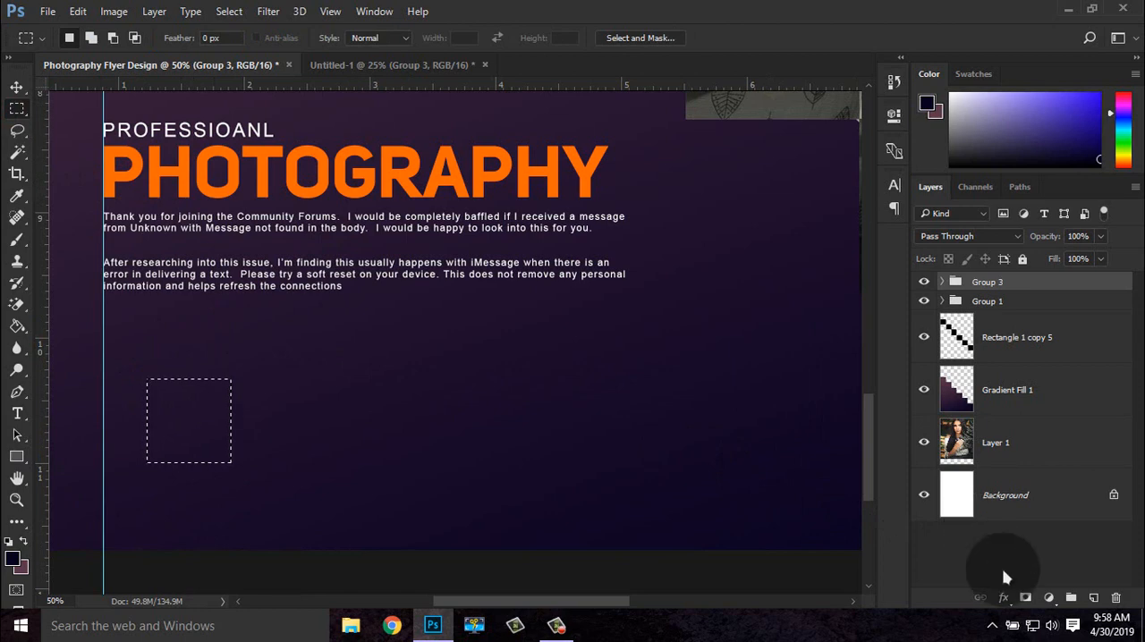
{"action": "left_click", "coordinate": [1016, 341]}
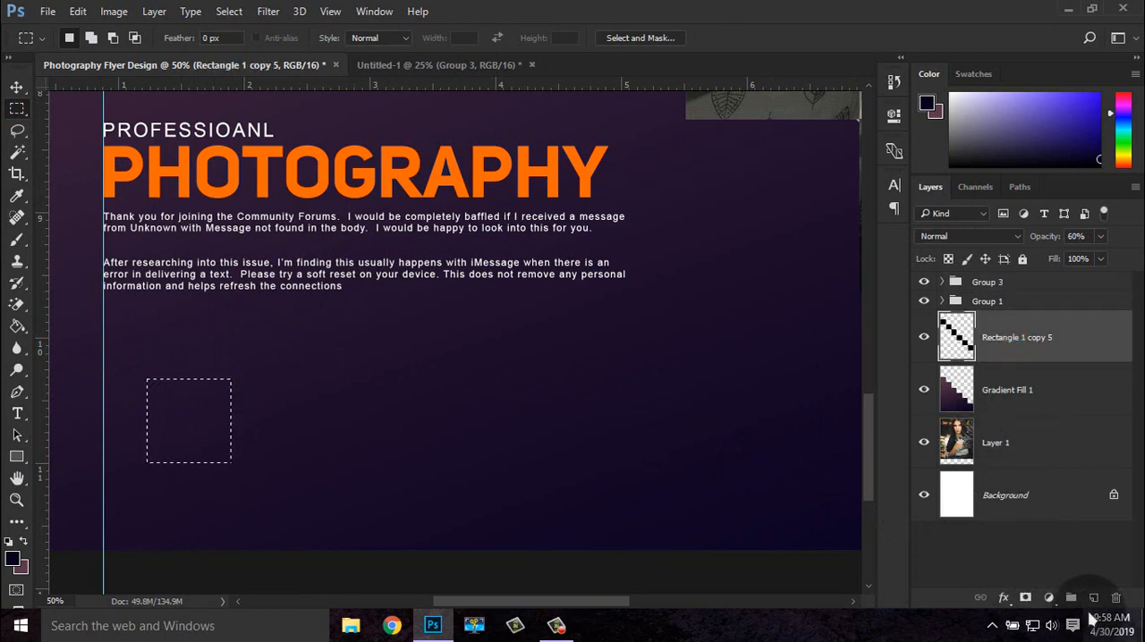
{"action": "left_click", "coordinate": [1092, 598]}
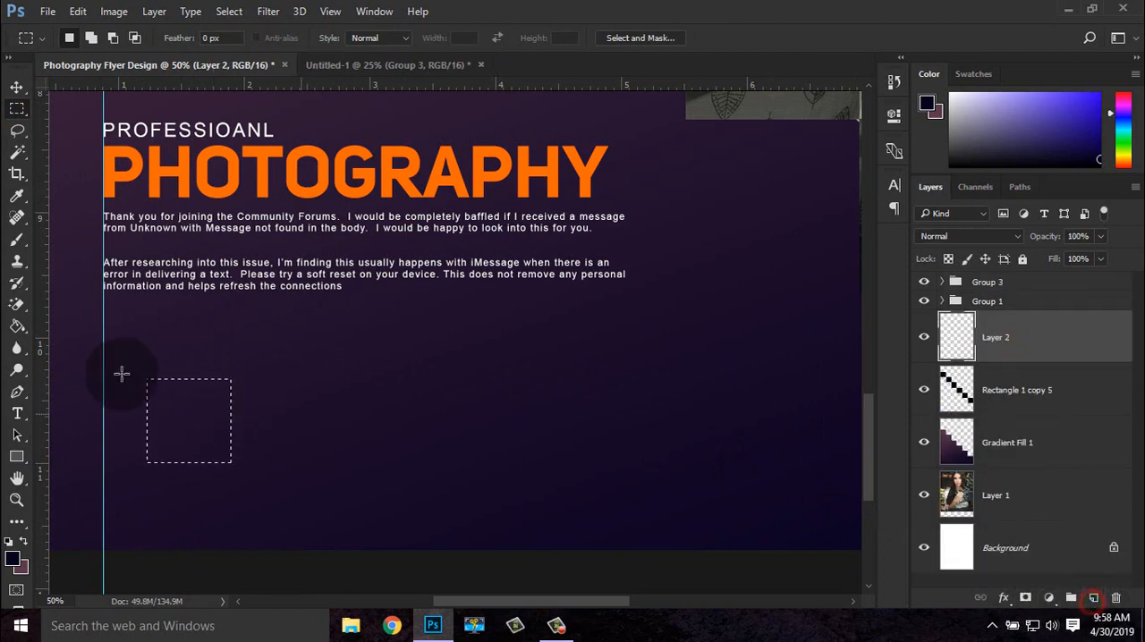
Fill the square selection on Layer 2 with the mauve background swatch colour, then deselect it
{"action": "left_click", "coordinate": [13, 327]}
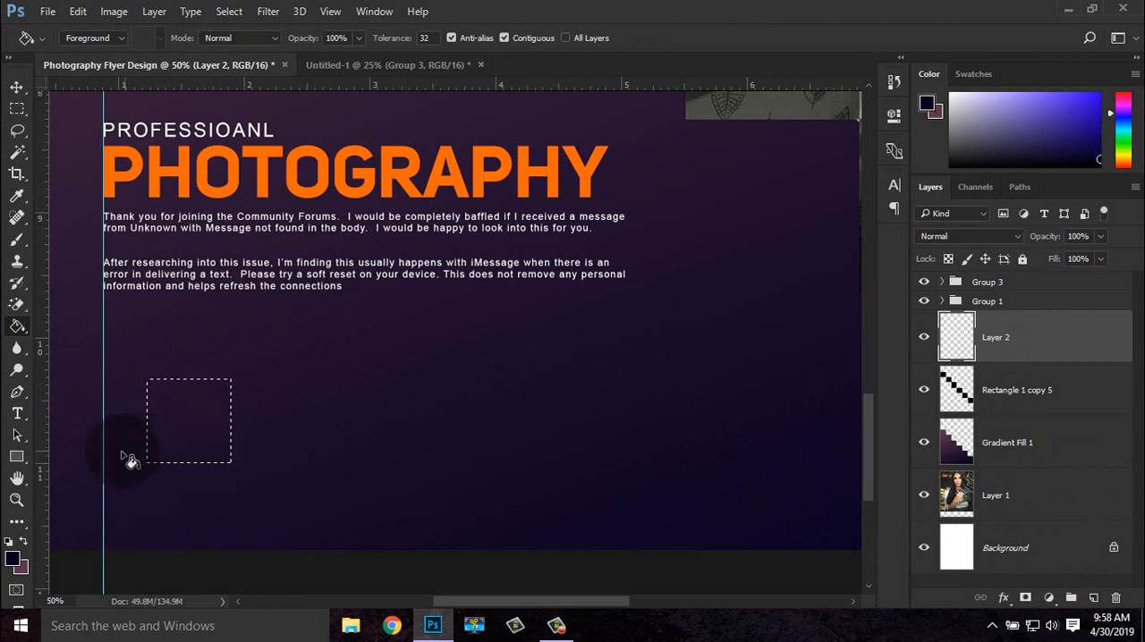
{"action": "left_click", "coordinate": [22, 543]}
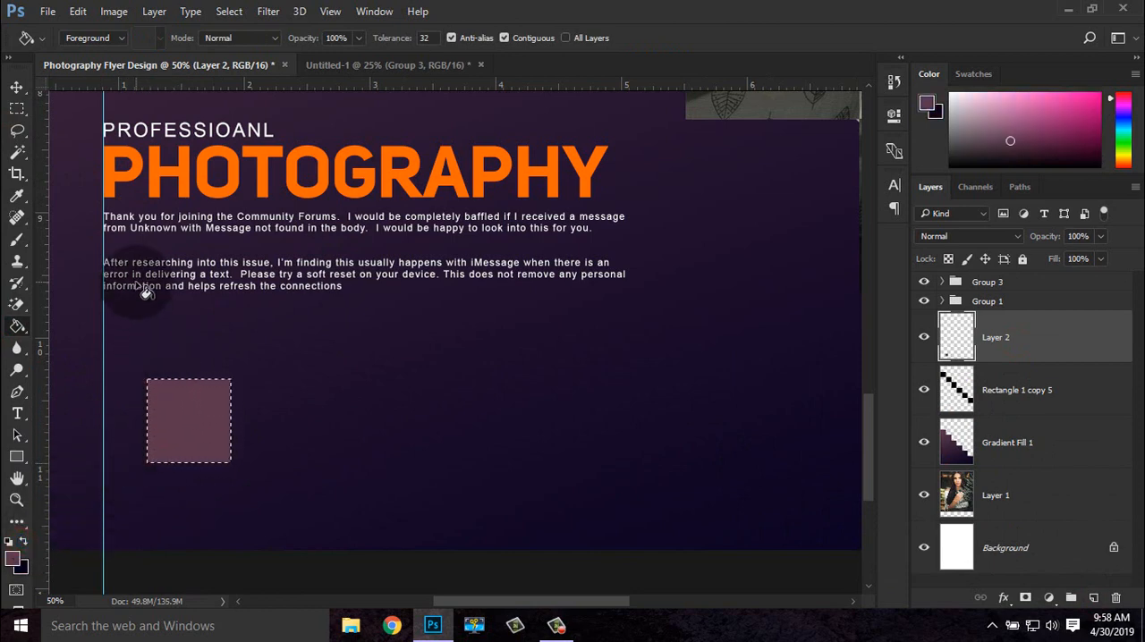
{"action": "key", "text": "v"}
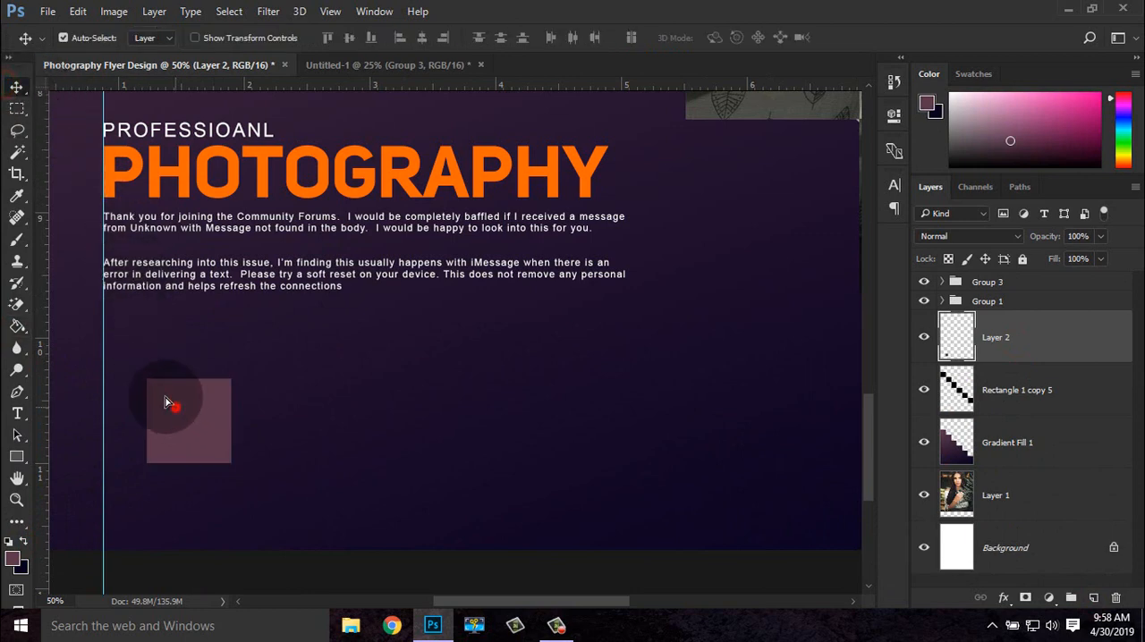
Move the mauve square against the guide below the paragraph and duplicate it twice into a row with gaps of about 0.25 in
{"action": "left_click_drag", "start_coordinate": [136, 377], "coordinate": [397, 398]}
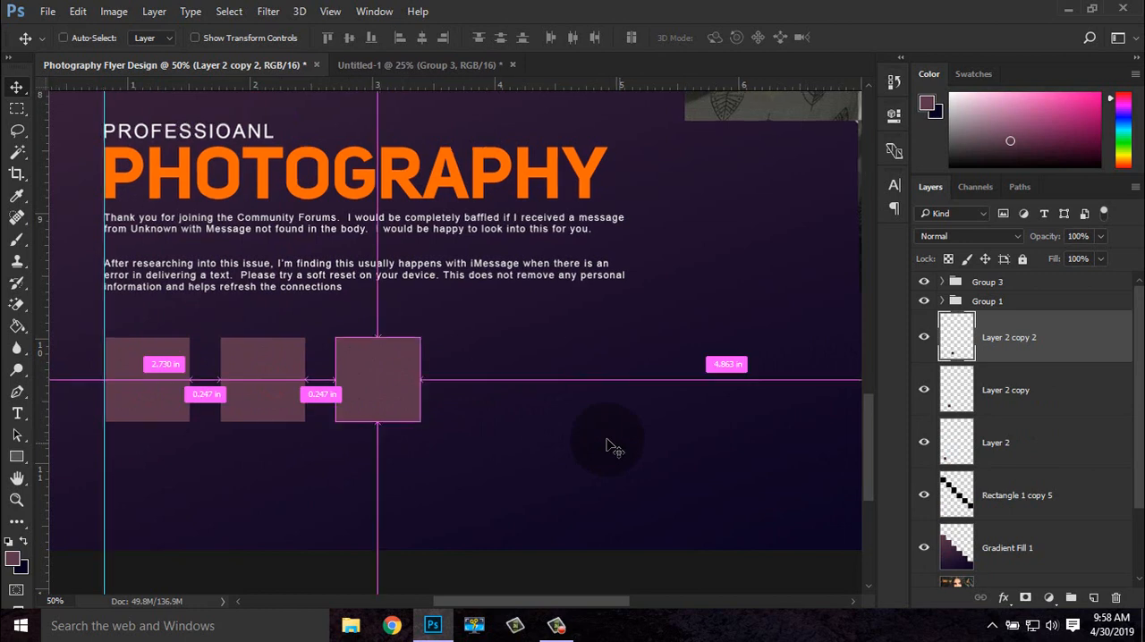
{"action": "key", "text": "ctrl+minus"}
{"action": "key", "text": "ctrl+plus"}
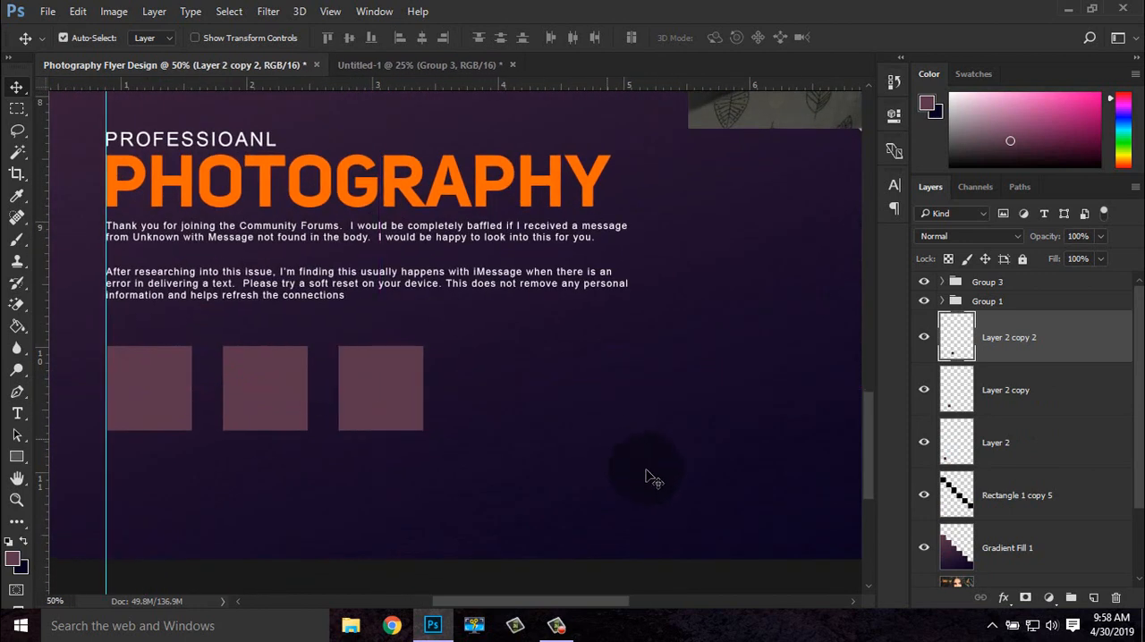
{"action": "scroll", "coordinate": [581, 454], "scroll_direction": "down", "scroll_amount": 1}
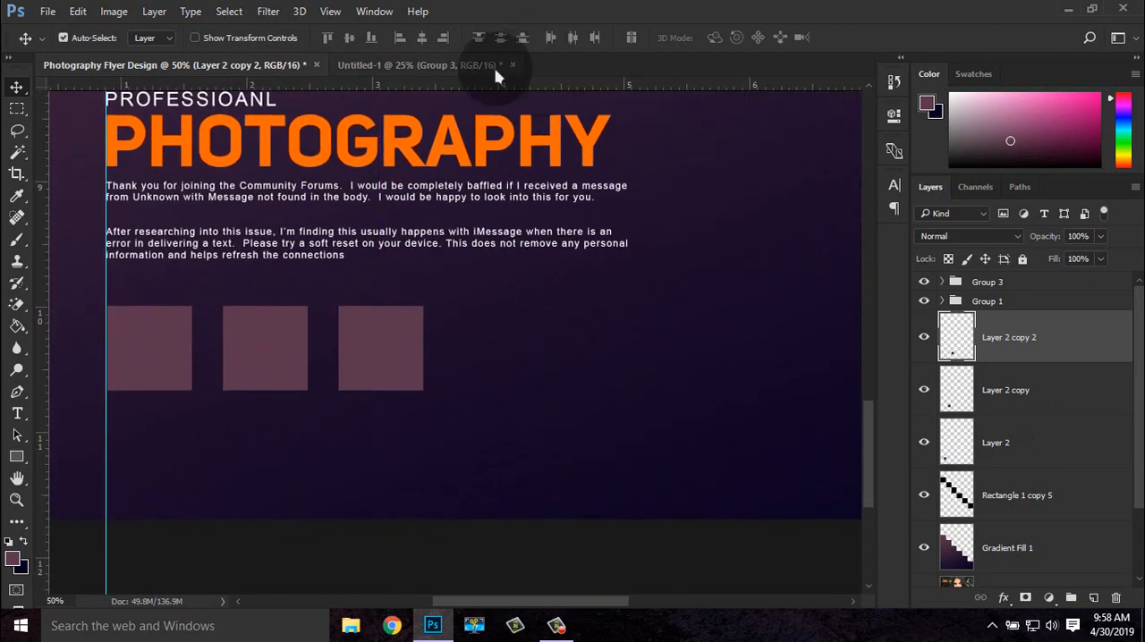
Open adult-beautiful-fashion-1246363, beautiful-beauty-bridal-gown-1006329 and beauty-elegance-elegant-2205126 from the Downloads folder
{"action": "left_click", "coordinate": [48, 11]}
{"action": "left_click", "coordinate": [60, 43]}
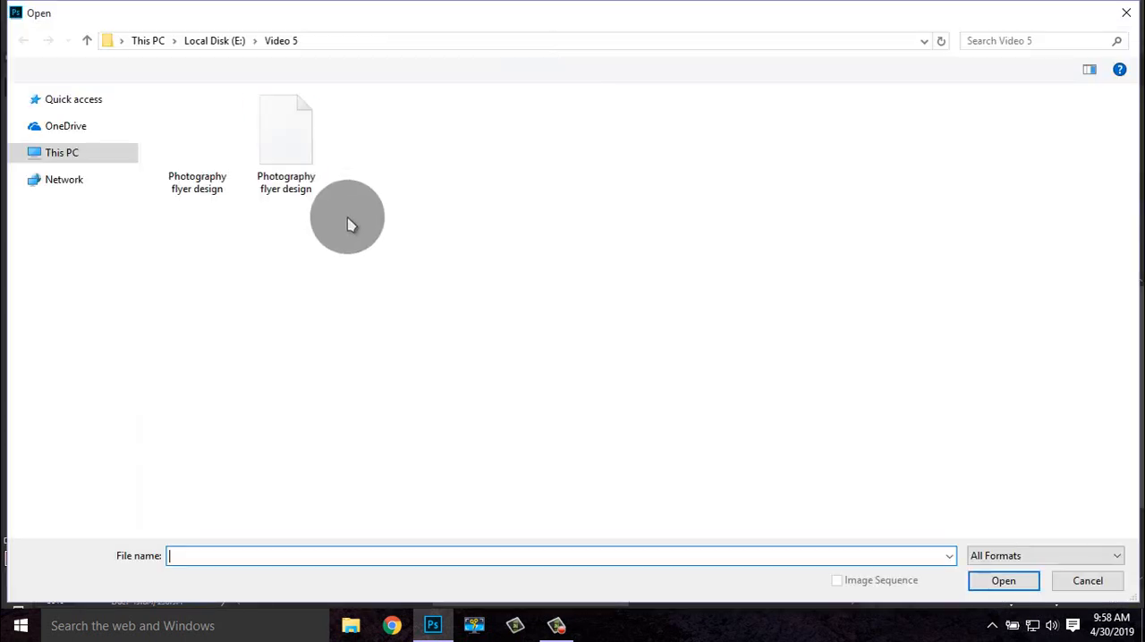
{"action": "left_click", "coordinate": [79, 139]}
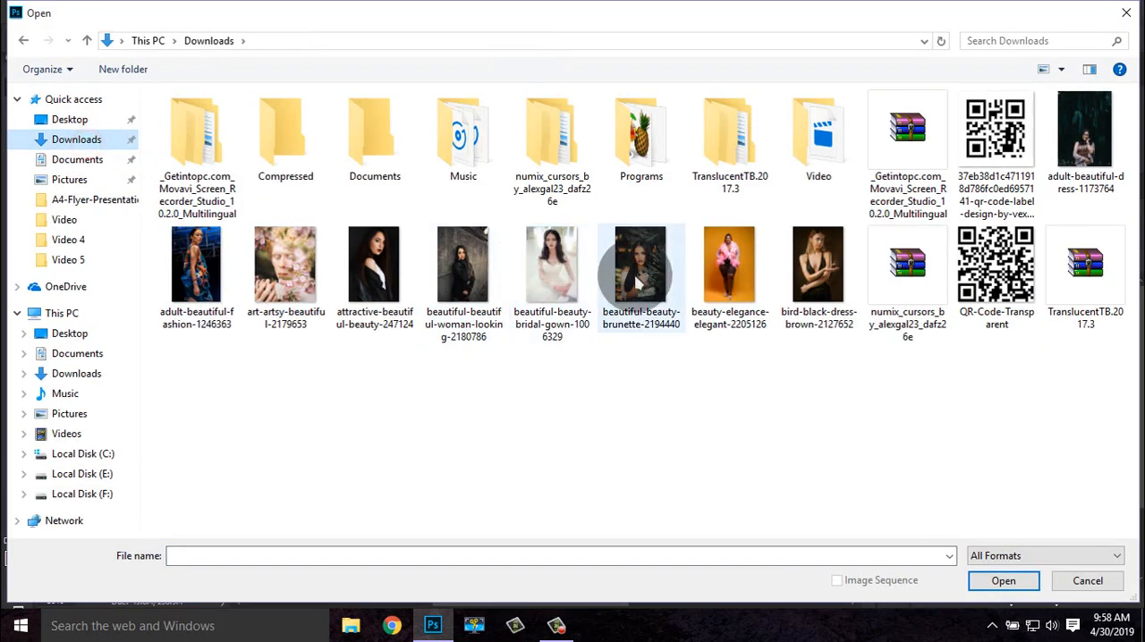
{"action": "left_click", "coordinate": [556, 268]}
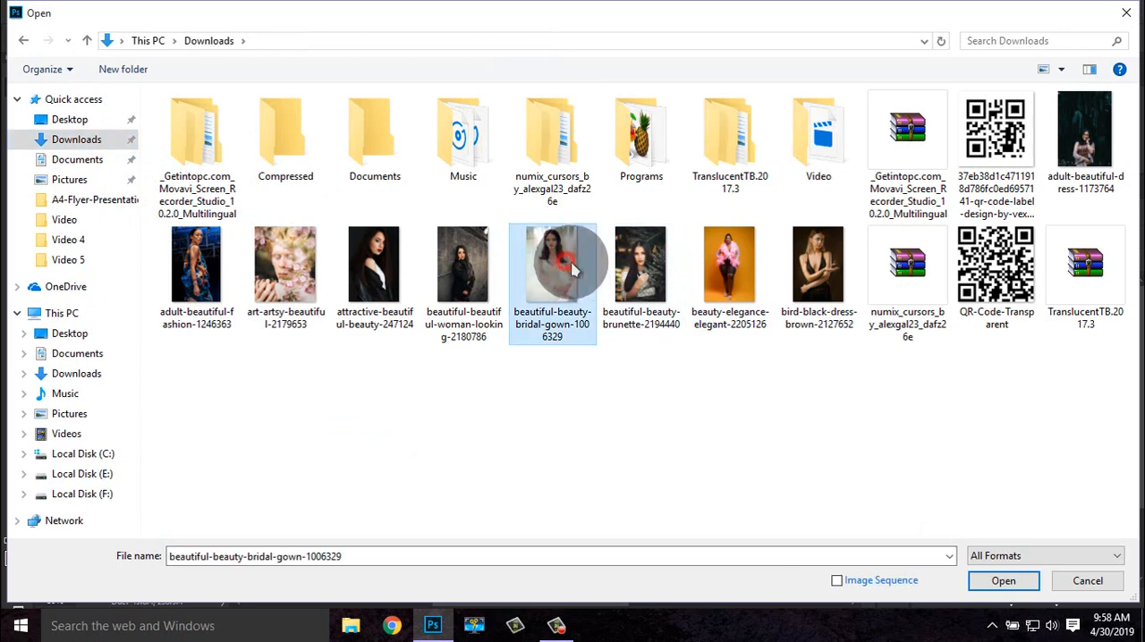
{"action": "left_click", "coordinate": [726, 268], "text": "ctrl"}
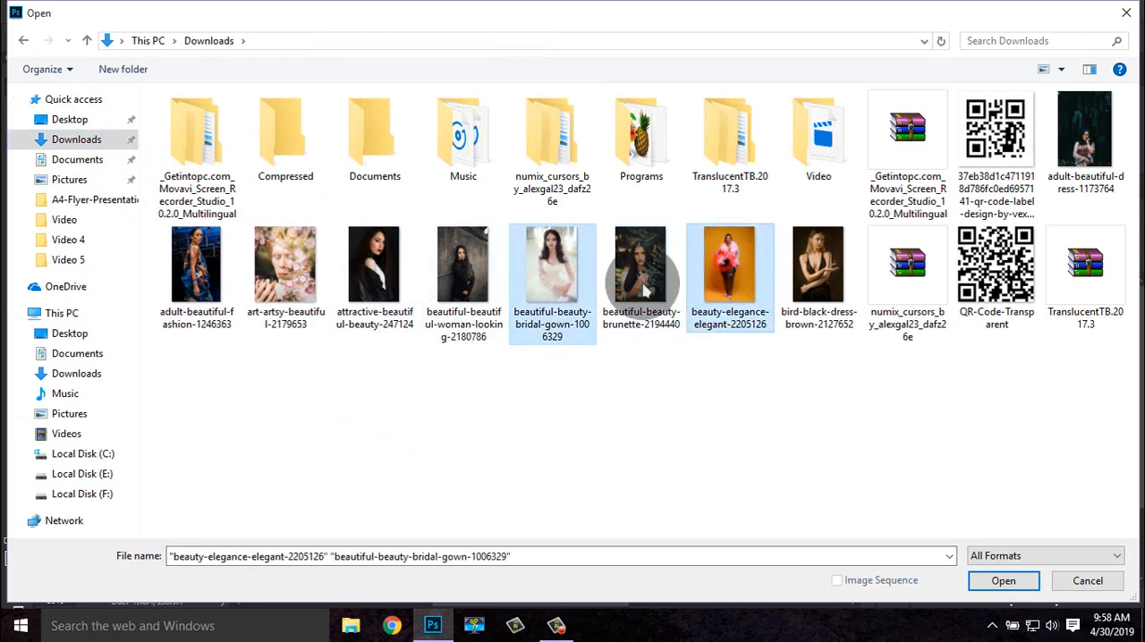
{"action": "left_click", "coordinate": [161, 264], "text": "ctrl"}
{"action": "left_click", "coordinate": [983, 581]}
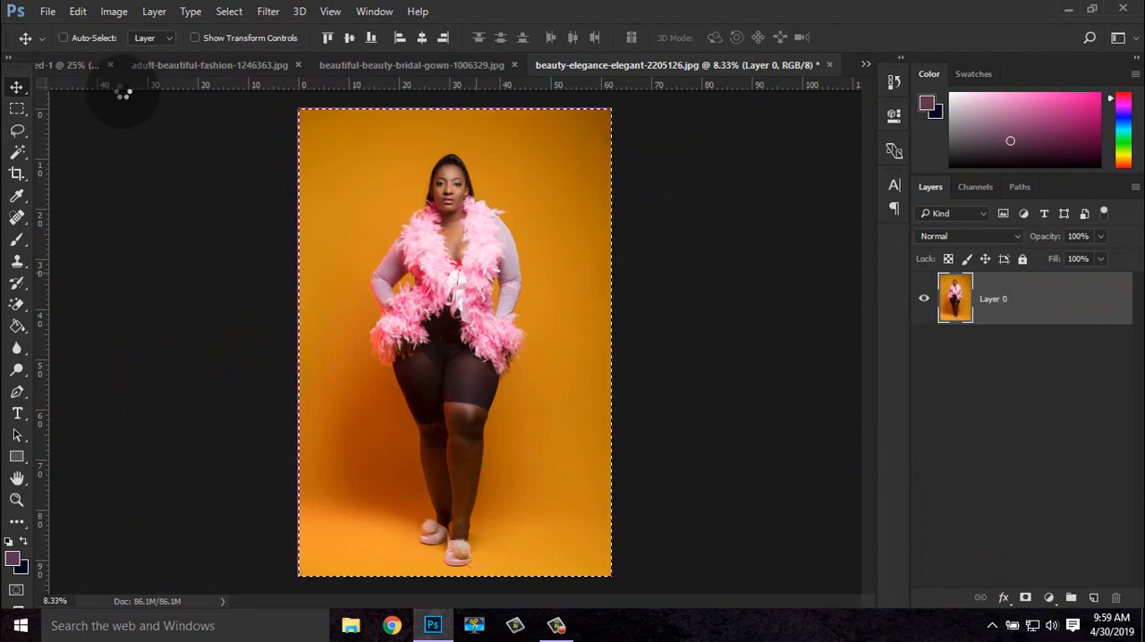
Copy the whole beauty-elegance-elegant-2205126 photo into the Photography Flyer Design document above Layer 2 copy 2
{"action": "left_click", "coordinate": [64, 37]}
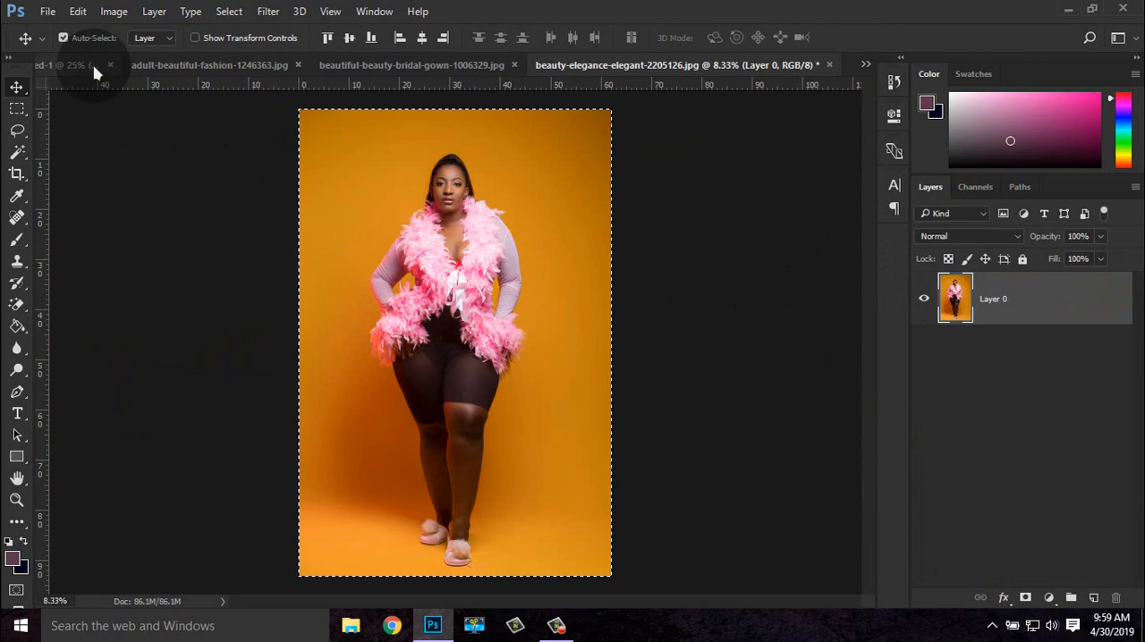
{"action": "left_click", "coordinate": [96, 70]}
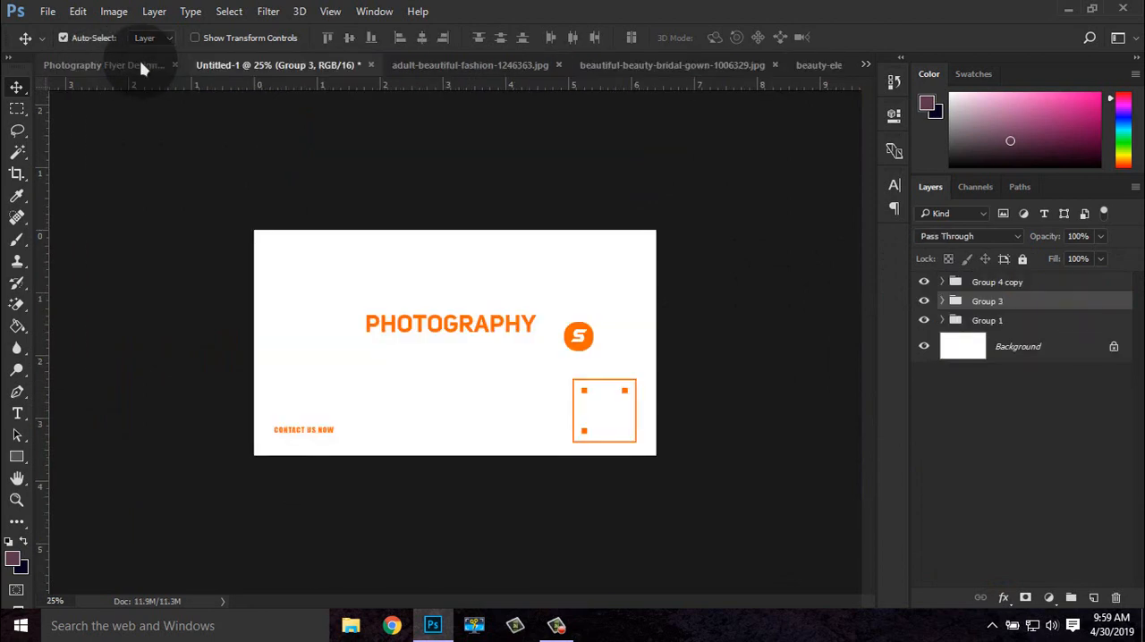
{"action": "left_click", "coordinate": [140, 66]}
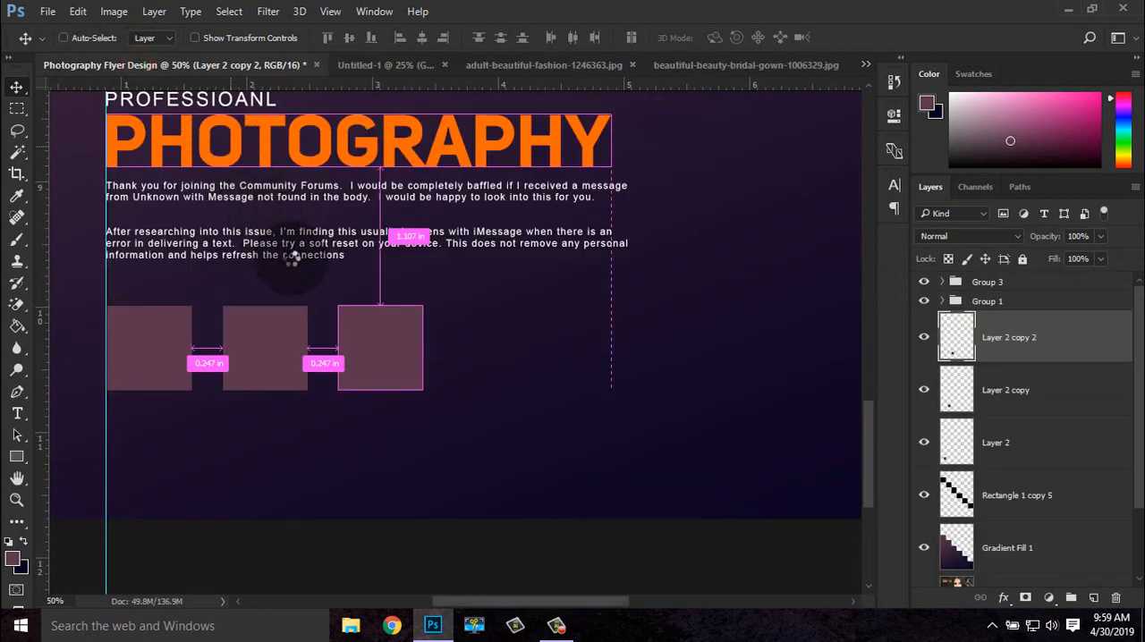
{"action": "key", "text": "ctrl+v"}
Show the transform controls and scale the pasted orange-background photo down to about 7.6%
{"action": "key", "text": "ctrl+minus"}
{"action": "key", "text": "ctrl+minus"}
{"action": "key", "text": "ctrl+minus"}
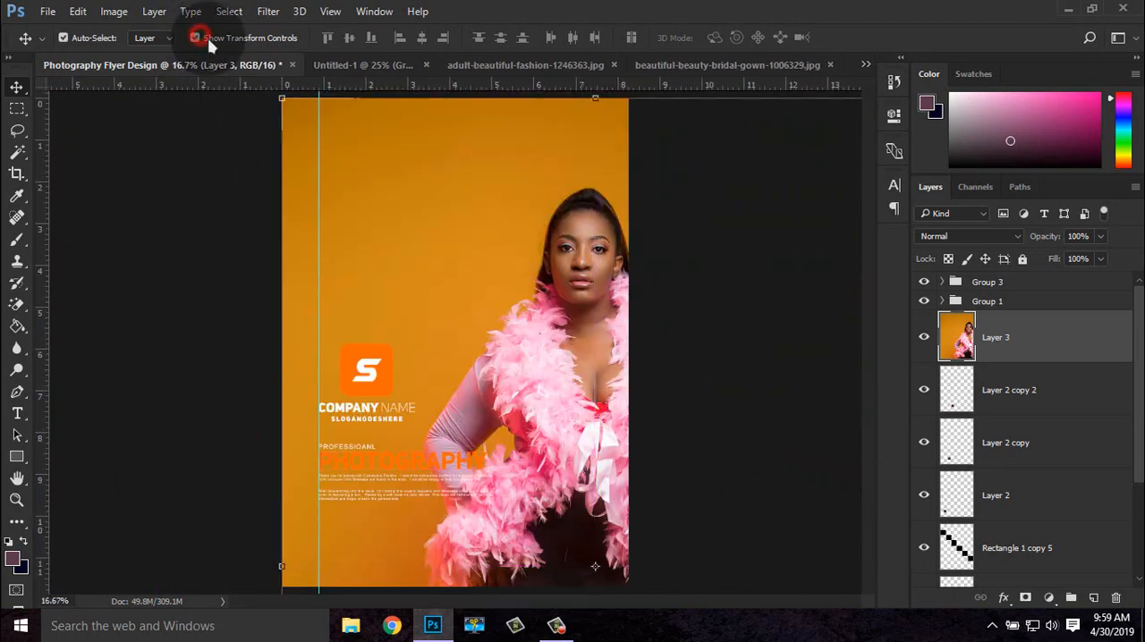
{"action": "key", "text": "ctrl+minus"}
{"action": "key", "text": "ctrl+minus"}
{"action": "key", "text": "ctrl+minus"}
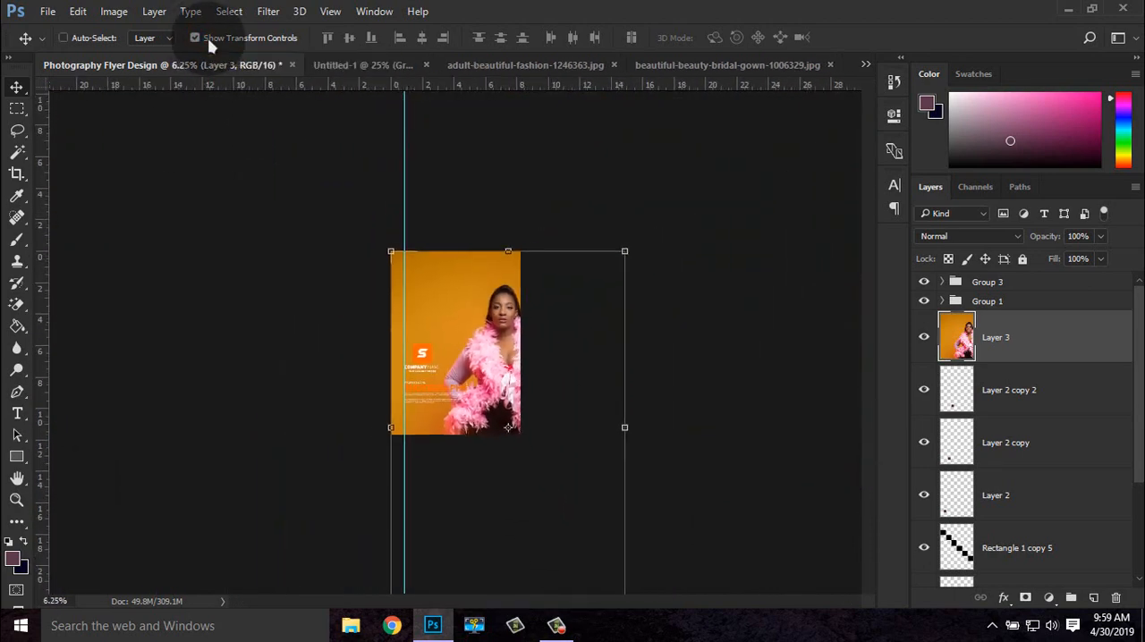
{"action": "key", "text": "ctrl+minus"}
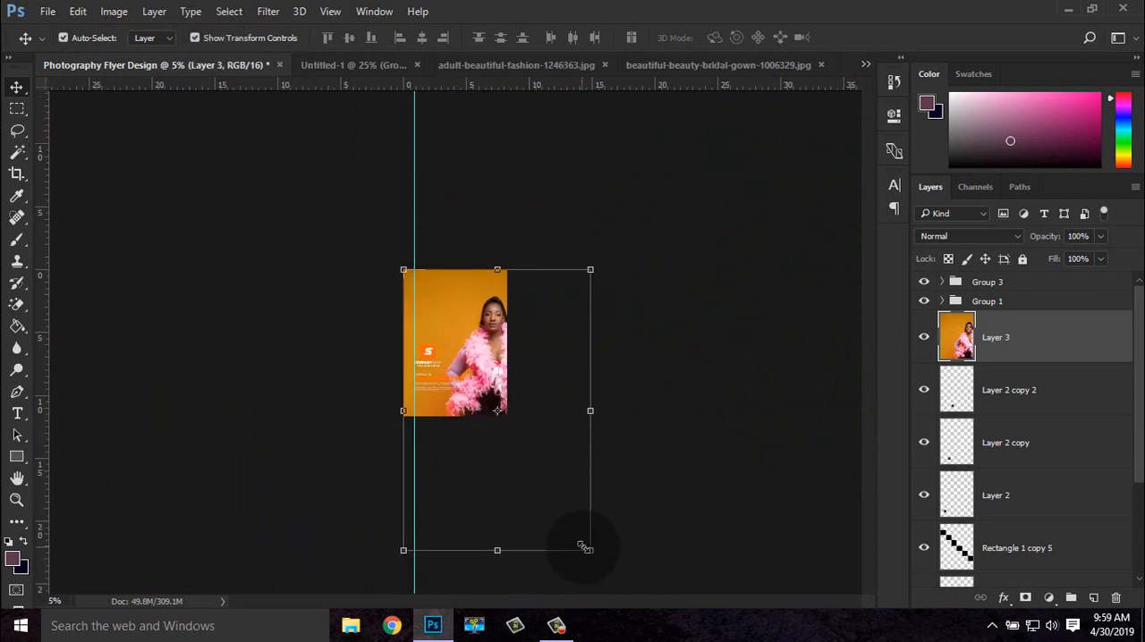
{"action": "left_click", "coordinate": [590, 549]}
{"action": "left_click_drag", "start_coordinate": [560, 513], "coordinate": [490, 411]}
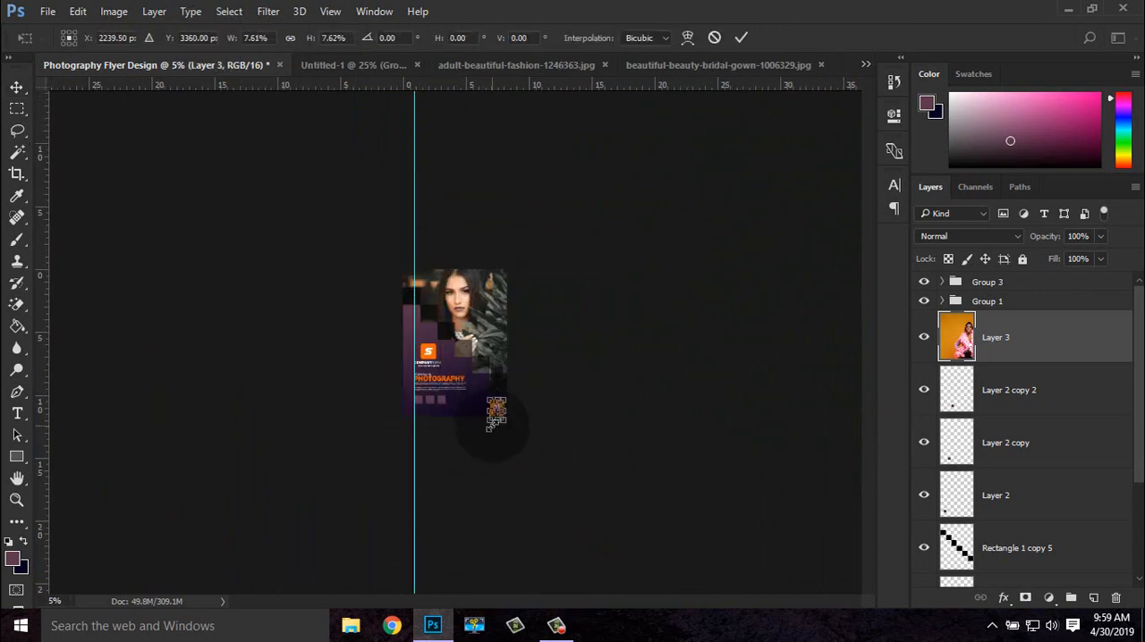
Move the orange-background photo over the first square at the guide and place Layer 3 directly above Layer 2
{"action": "key", "text": "ctrl+plus"}
{"action": "key", "text": "ctrl+plus"}
{"action": "key", "text": "ctrl+plus"}
{"action": "key", "text": "ctrl+plus"}
{"action": "key", "text": "ctrl+plus"}
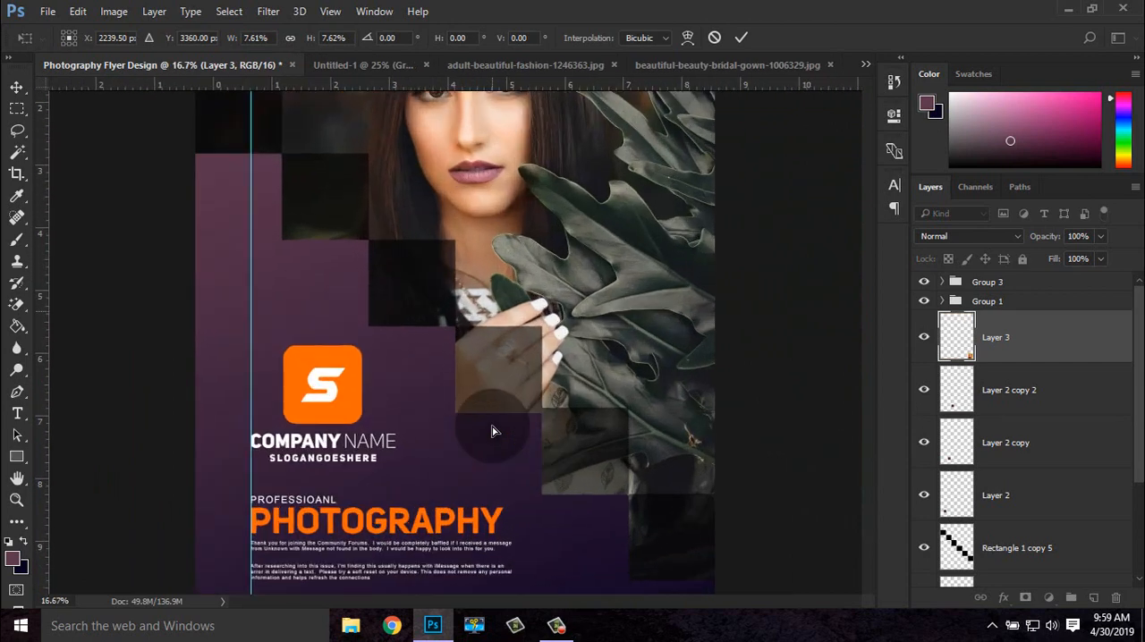
{"action": "left_click_drag", "start_coordinate": [503, 468], "coordinate": [464, 261]}
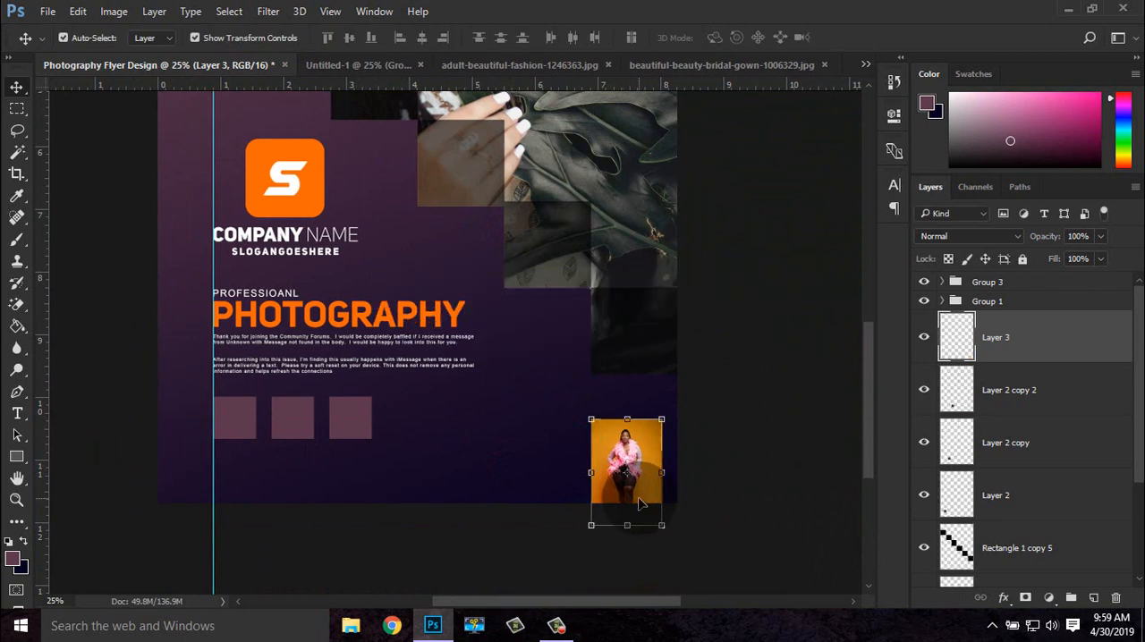
{"action": "left_click_drag", "start_coordinate": [604, 503], "coordinate": [262, 480]}
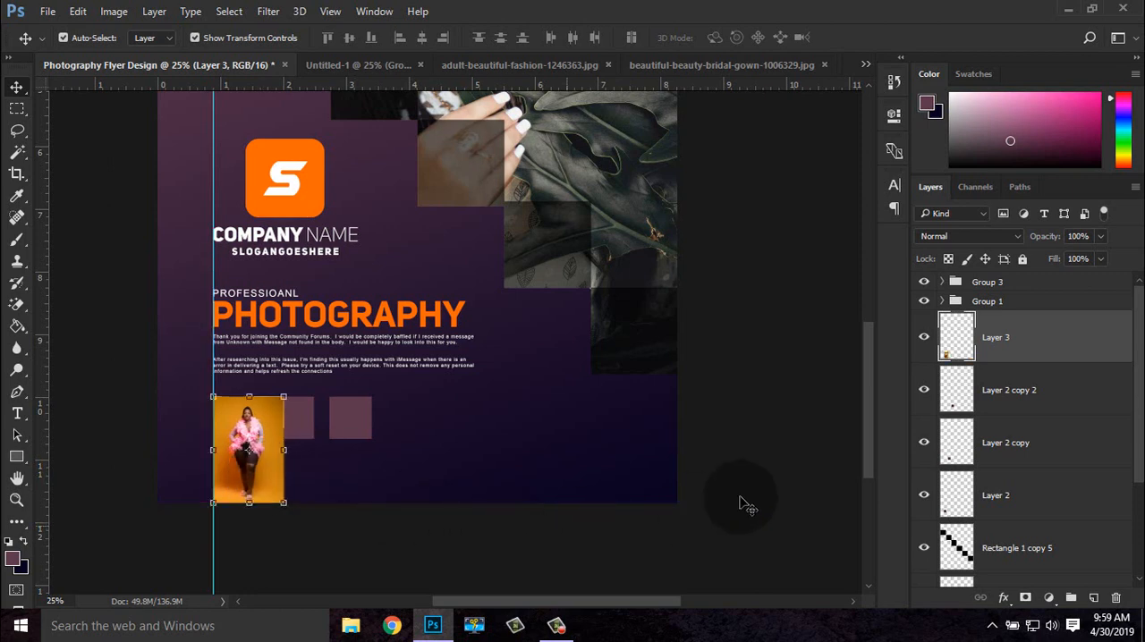
{"action": "left_click", "coordinate": [1014, 336]}
{"action": "left_click_drag", "start_coordinate": [1003, 498], "coordinate": [1001, 493]}
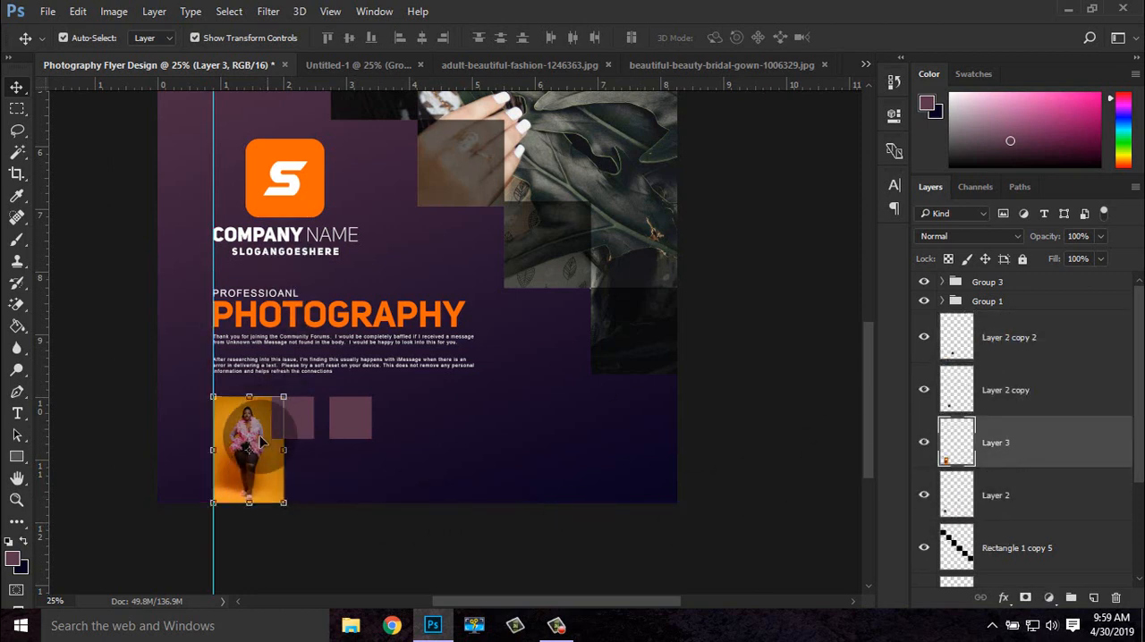
Scale the orange-background photo to about 59% to match the first square's width and clip it to Layer 2
{"action": "left_click_drag", "start_coordinate": [283, 503], "coordinate": [265, 476]}
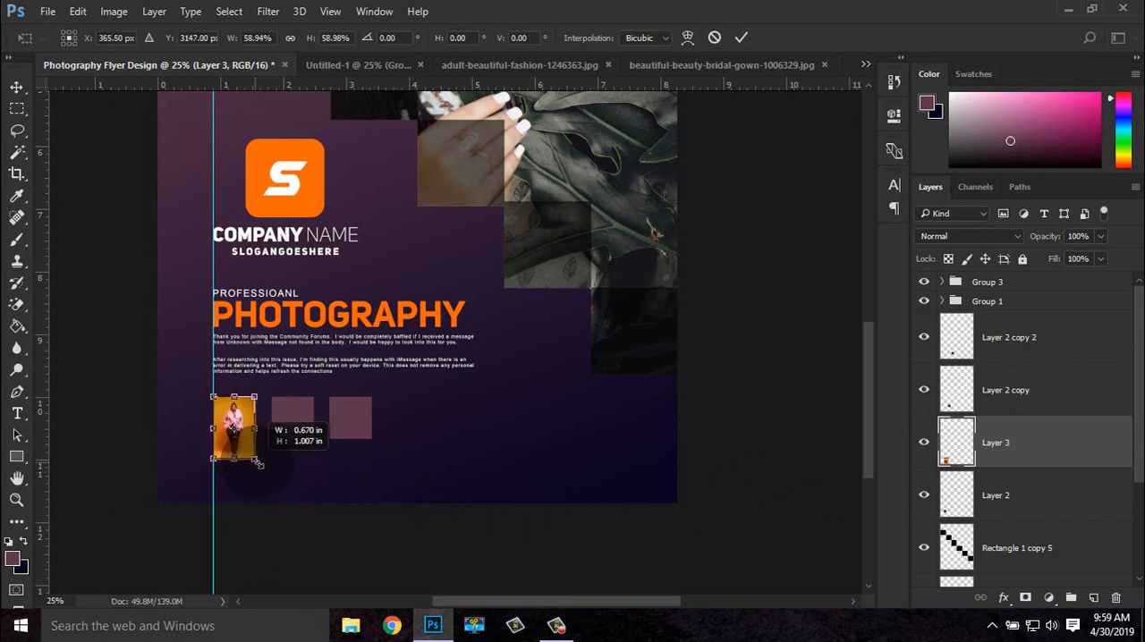
{"action": "left_click", "coordinate": [514, 488]}
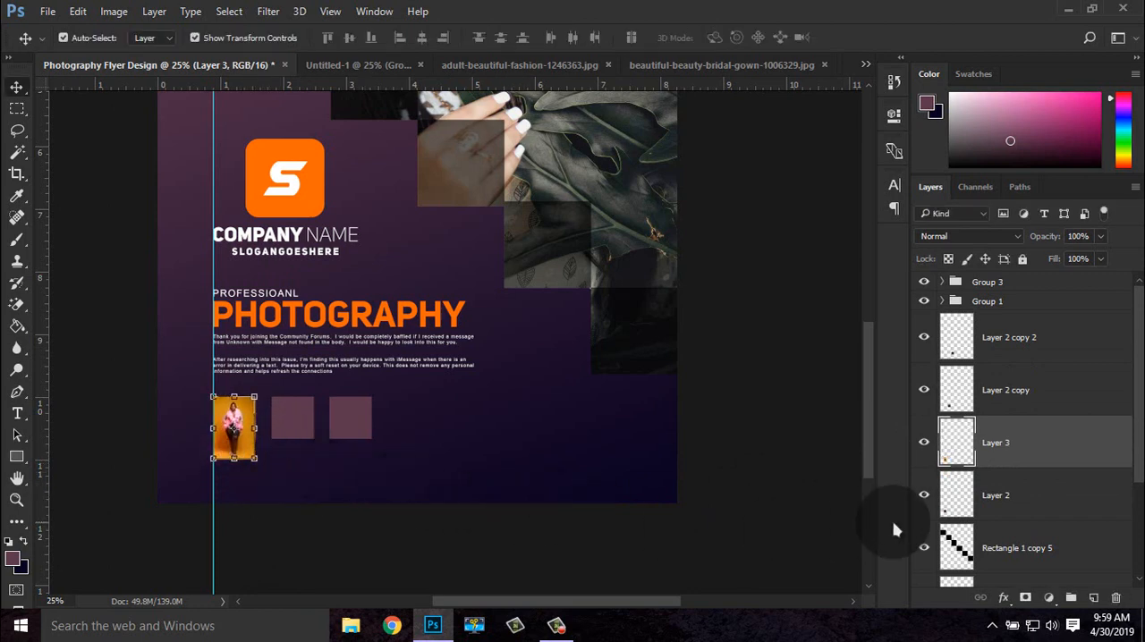
{"action": "right_click", "coordinate": [1008, 466]}
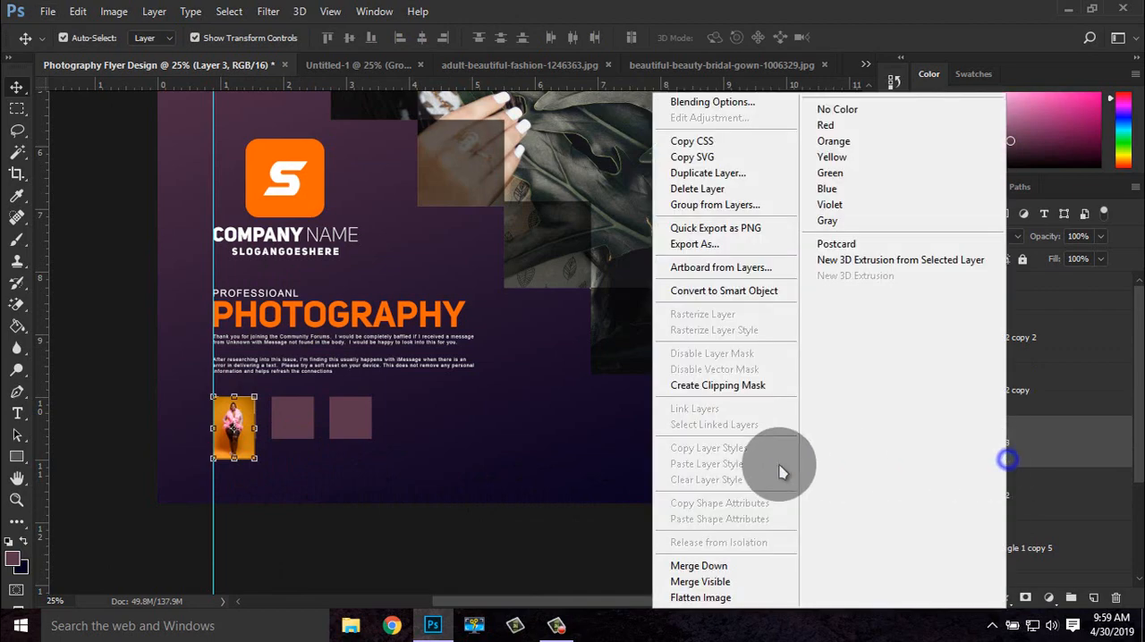
{"action": "left_click", "coordinate": [731, 389]}
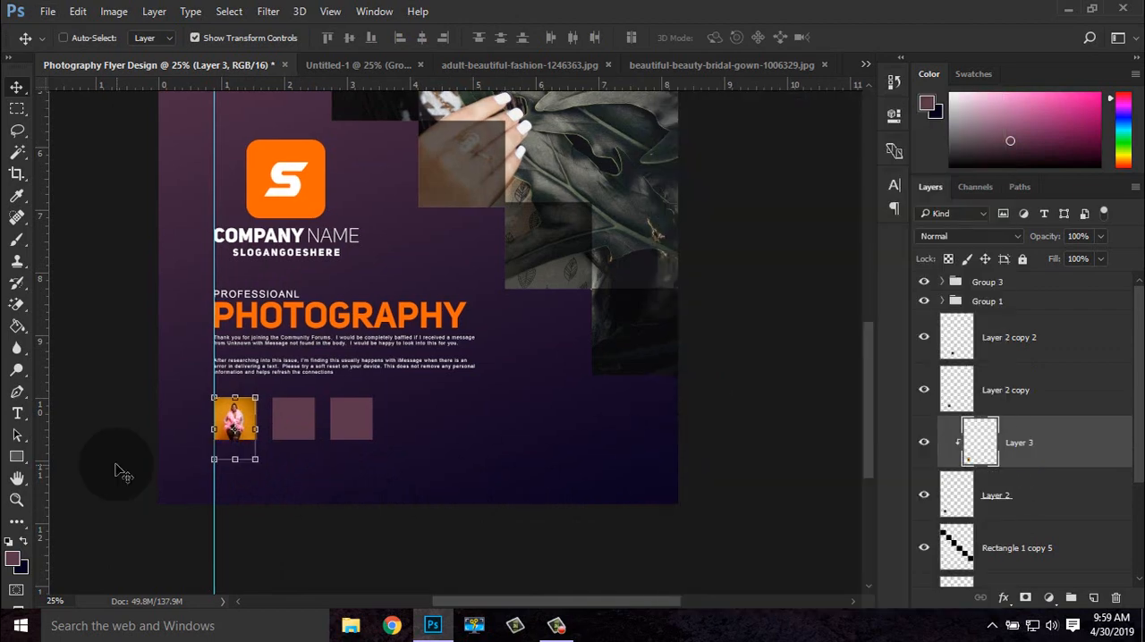
Enlarge the clipped orange-background photo to about 117% and reposition it so the model is centred in the first square
{"action": "key", "text": "ctrl+plus"}
{"action": "key", "text": "ctrl+plus"}
{"action": "left_click_drag", "start_coordinate": [285, 451], "coordinate": [655, 344]}
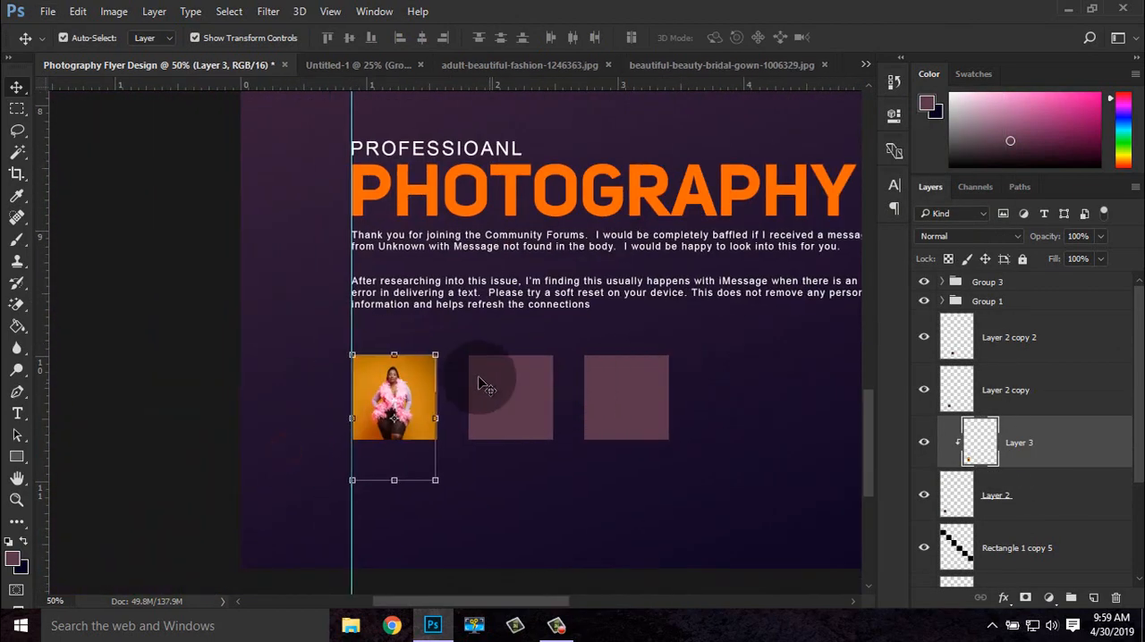
{"action": "left_click_drag", "start_coordinate": [437, 356], "coordinate": [442, 345]}
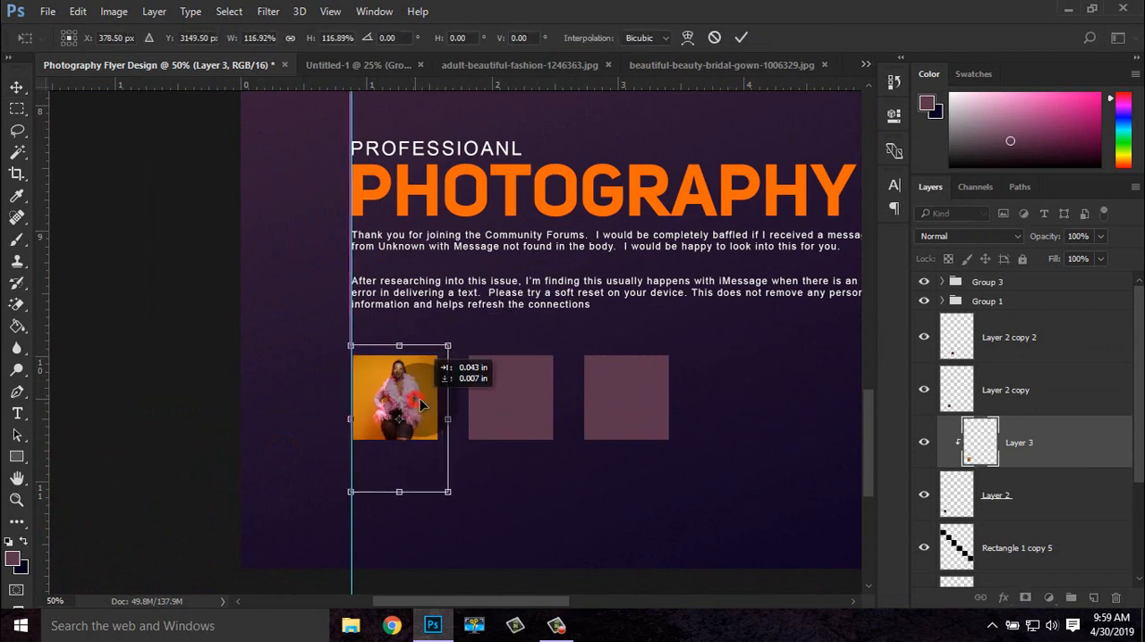
{"action": "left_click_drag", "start_coordinate": [418, 399], "coordinate": [419, 400]}
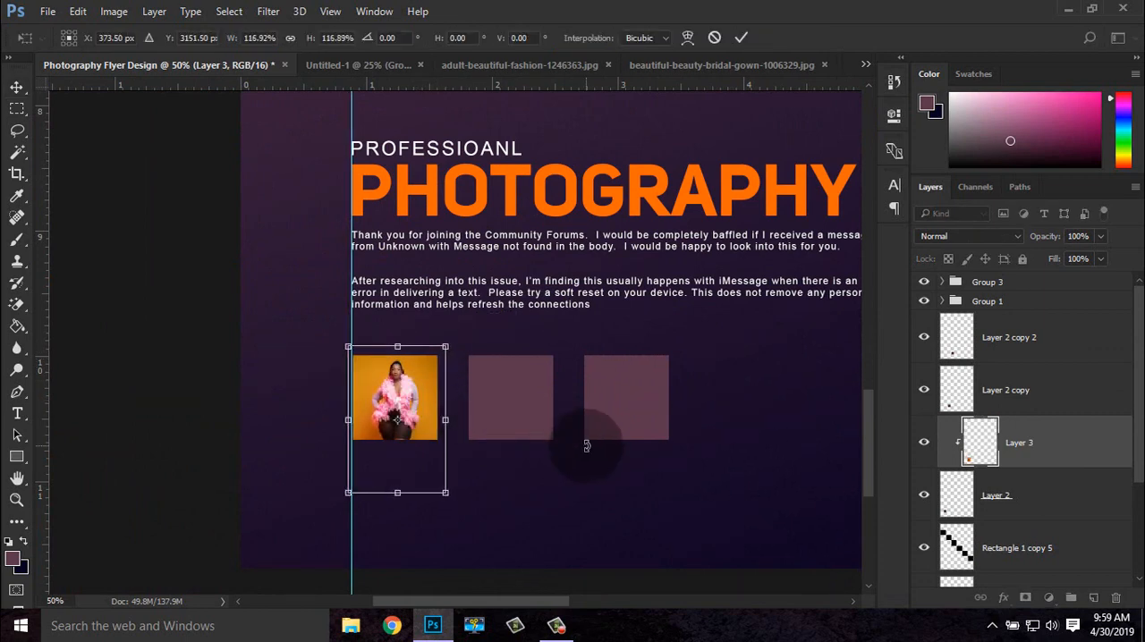
{"action": "key", "text": "Return"}
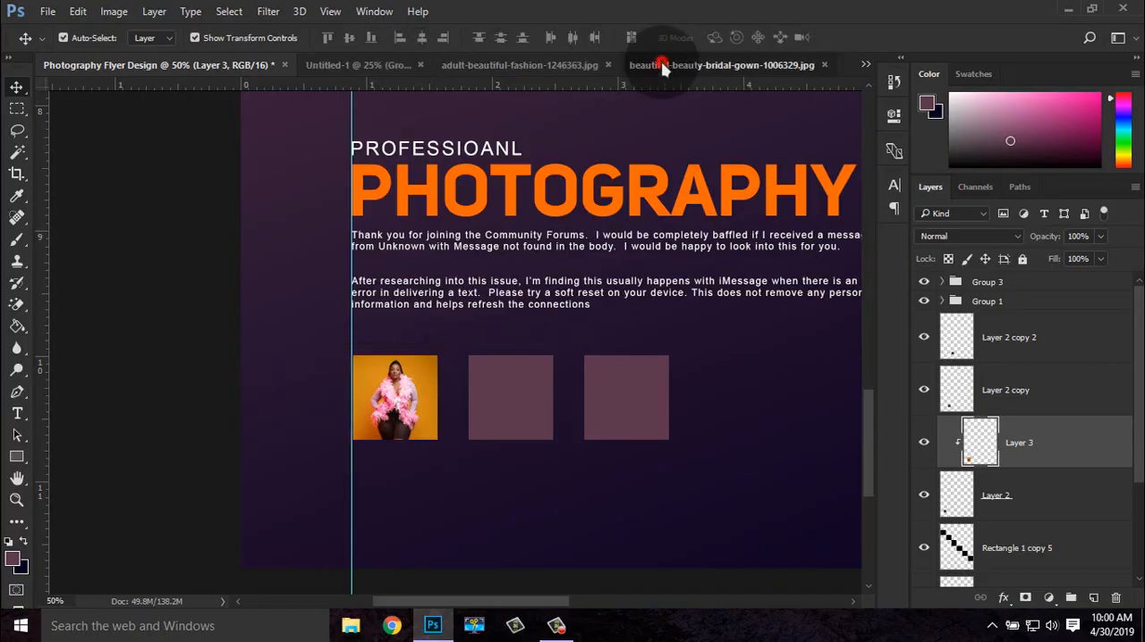
Copy the beautiful-beauty-bridal-gown-1006329 photo into the flyer and scale it down to a small thumbnail
{"action": "left_click", "coordinate": [659, 65]}
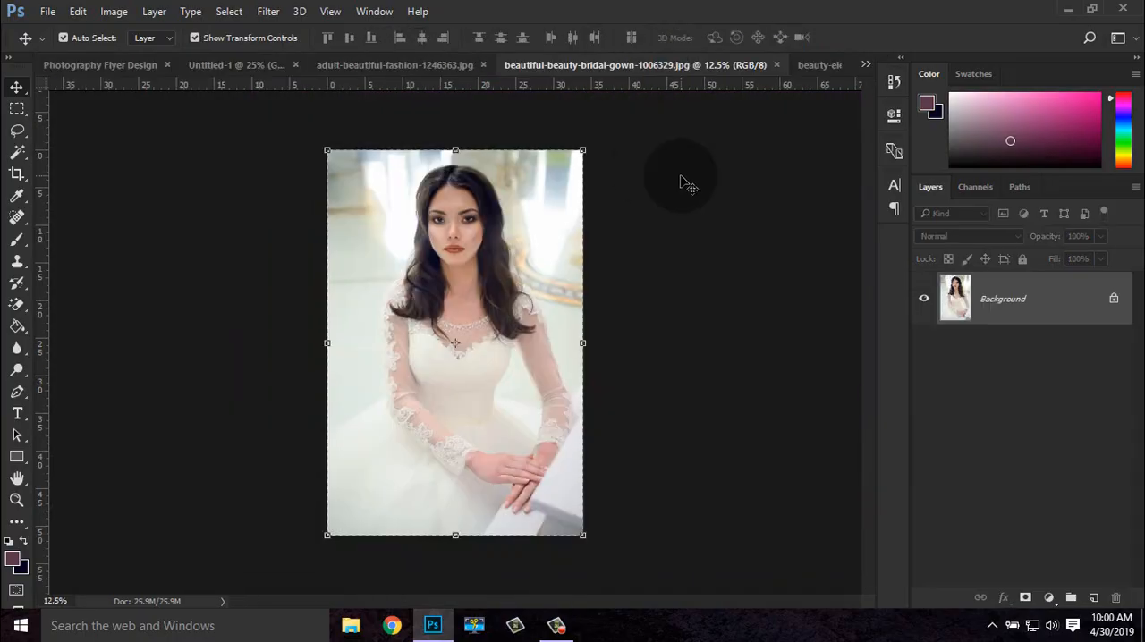
{"action": "left_click", "coordinate": [105, 65]}
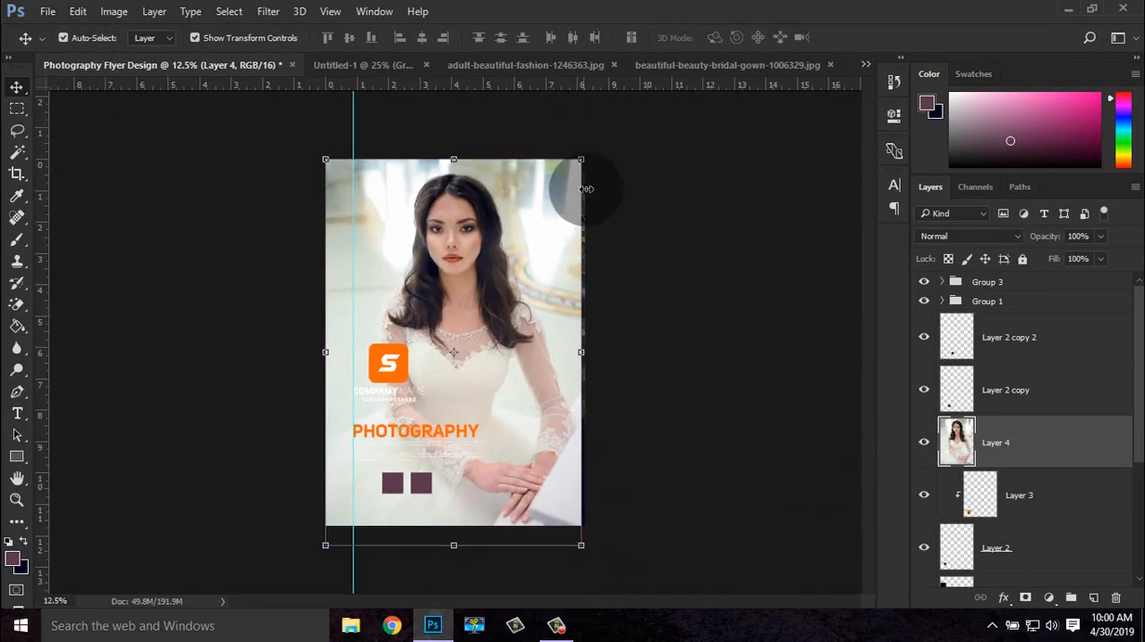
{"action": "key", "text": "ctrl+t"}
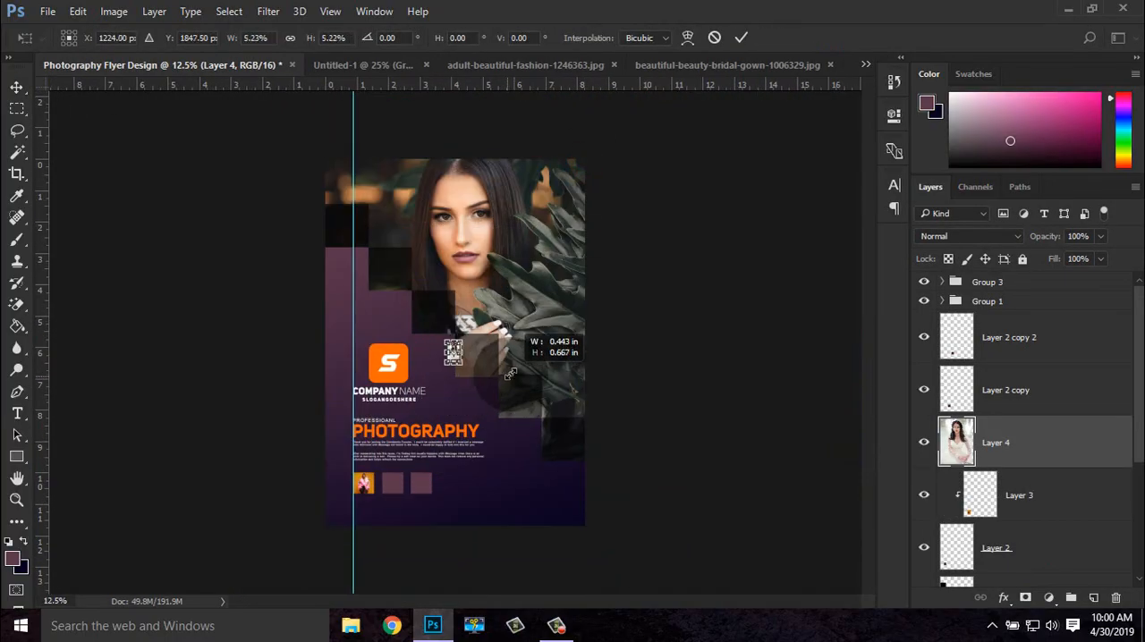
{"action": "scroll", "coordinate": [511, 372], "scroll_direction": "up", "scroll_amount": 3}
{"action": "scroll", "coordinate": [511, 372], "scroll_direction": "up", "scroll_amount": 1}
Place the bridal photo's layer above Layer 2 copy and fit the photo to the second square's width
{"action": "mouse_move", "coordinate": [435, 420]}
{"action": "left_mouse_down"}
{"action": "mouse_move", "coordinate": [565, 141]}
{"action": "mouse_move", "coordinate": [439, 404]}
{"action": "left_mouse_up"}
{"action": "left_click_drag", "start_coordinate": [439, 404], "coordinate": [473, 248]}
{"action": "left_click_drag", "start_coordinate": [479, 201], "coordinate": [358, 475]}
{"action": "left_click_drag", "start_coordinate": [1034, 440], "coordinate": [1028, 386]}
{"action": "left_click_drag", "start_coordinate": [359, 505], "coordinate": [384, 541]}
{"action": "key", "text": "Return"}
Clip the bridal photo, Layer 4, to the second square on Layer 2 copy
{"action": "right_click", "coordinate": [1027, 400]}
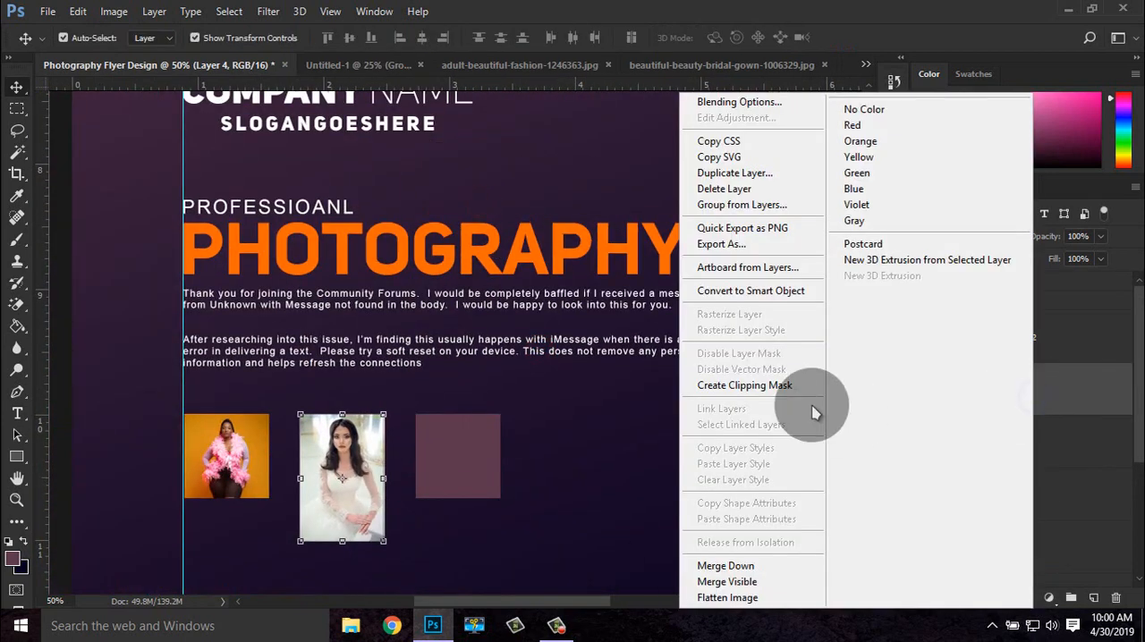
{"action": "left_click", "coordinate": [784, 386]}
{"action": "left_click", "coordinate": [783, 392]}
Copy the adult-beautiful-fashion-1246363 photo into the flyer and scale it down to a small thumbnail
{"action": "left_click", "coordinate": [572, 64]}
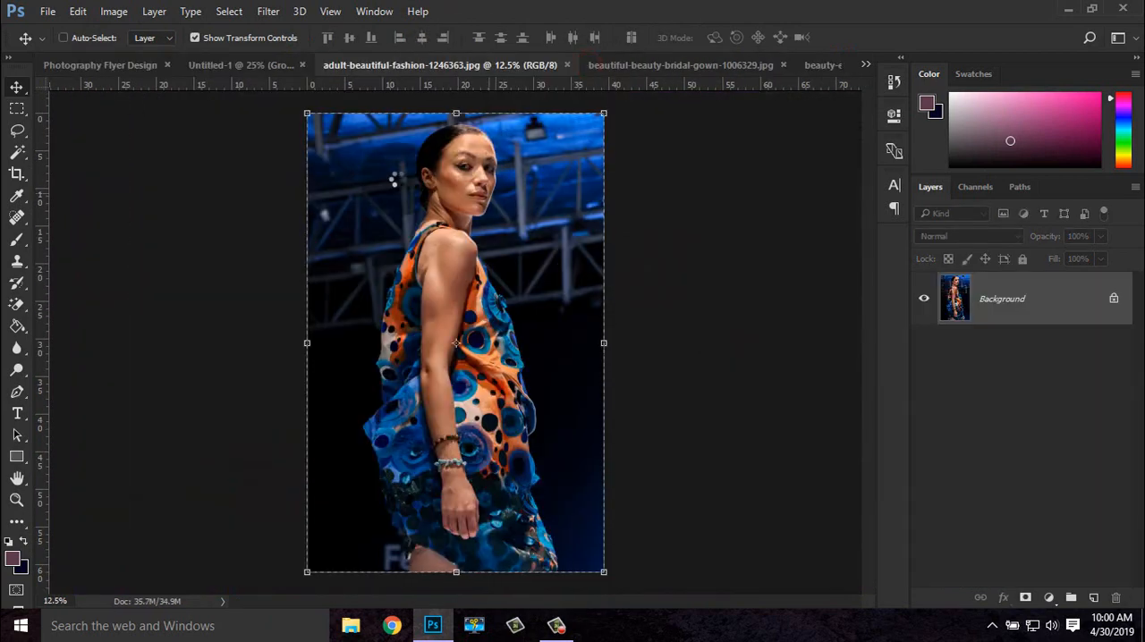
{"action": "left_click_drag", "start_coordinate": [389, 178], "coordinate": [416, 300]}
{"action": "key", "text": "ctrl+minus"}
{"action": "key", "text": "ctrl+minus"}
{"action": "key", "text": "ctrl+minus"}
{"action": "key", "text": "ctrl+minus"}
{"action": "key", "text": "ctrl+t"}
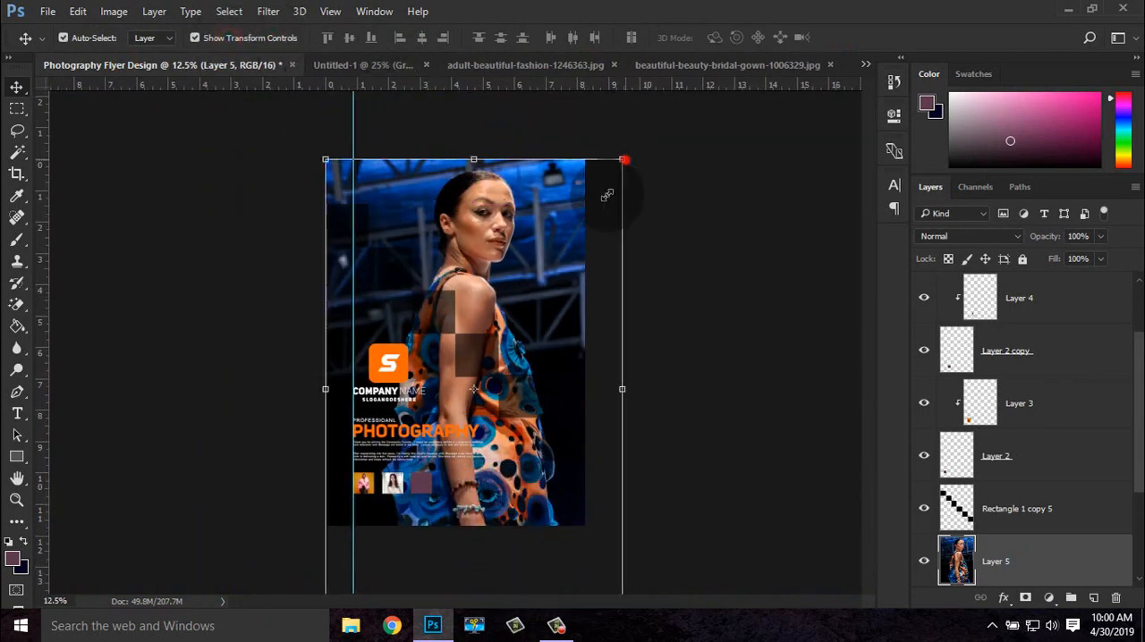
{"action": "left_click_drag", "start_coordinate": [623, 160], "coordinate": [499, 374]}
{"action": "key", "text": "ctrl+plus"}
{"action": "key", "text": "ctrl+plus"}
{"action": "key", "text": "ctrl+plus"}
{"action": "key", "text": "Return"}
{"action": "left_click_drag", "start_coordinate": [583, 521], "coordinate": [640, 266]}
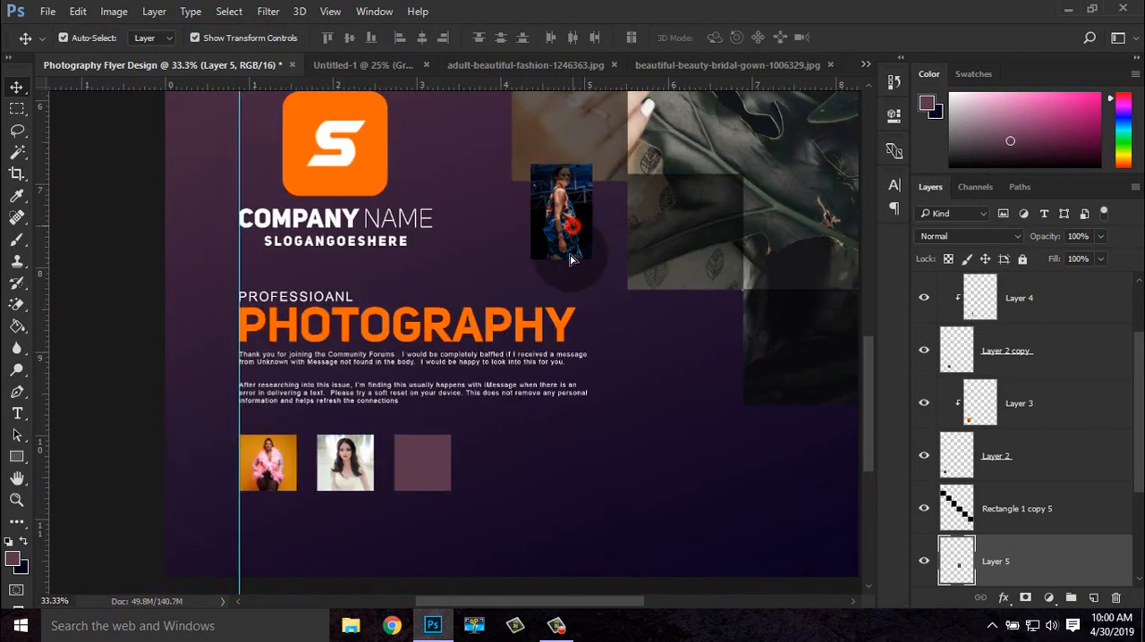
Fit the runway photo, Layer 5, over the third square, place it above Layer 2 copy 2 and clip it to that square
{"action": "left_click_drag", "start_coordinate": [575, 231], "coordinate": [438, 511]}
{"action": "left_click_drag", "start_coordinate": [996, 579], "coordinate": [1017, 385]}
{"action": "left_click_drag", "start_coordinate": [1035, 412], "coordinate": [1017, 281]}
{"action": "left_click_drag", "start_coordinate": [431, 518], "coordinate": [428, 498]}
{"action": "left_click_drag", "start_coordinate": [450, 522], "coordinate": [443, 509]}
{"action": "key", "text": "Return"}
{"action": "right_click", "coordinate": [1008, 319]}
{"action": "left_click", "coordinate": [703, 385]}
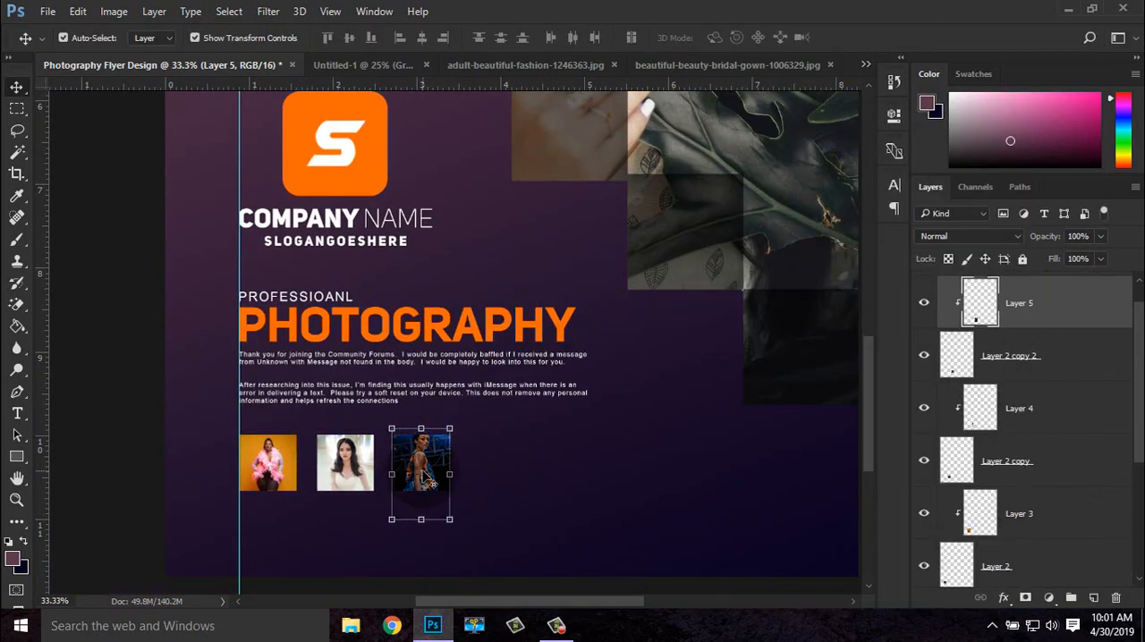
Turn off the transform controls and close the source photo documents, keeping the flyer and Untitled-1 open
{"action": "left_click", "coordinate": [272, 37]}
{"action": "left_click", "coordinate": [613, 65]}
{"action": "left_click", "coordinate": [685, 65]}
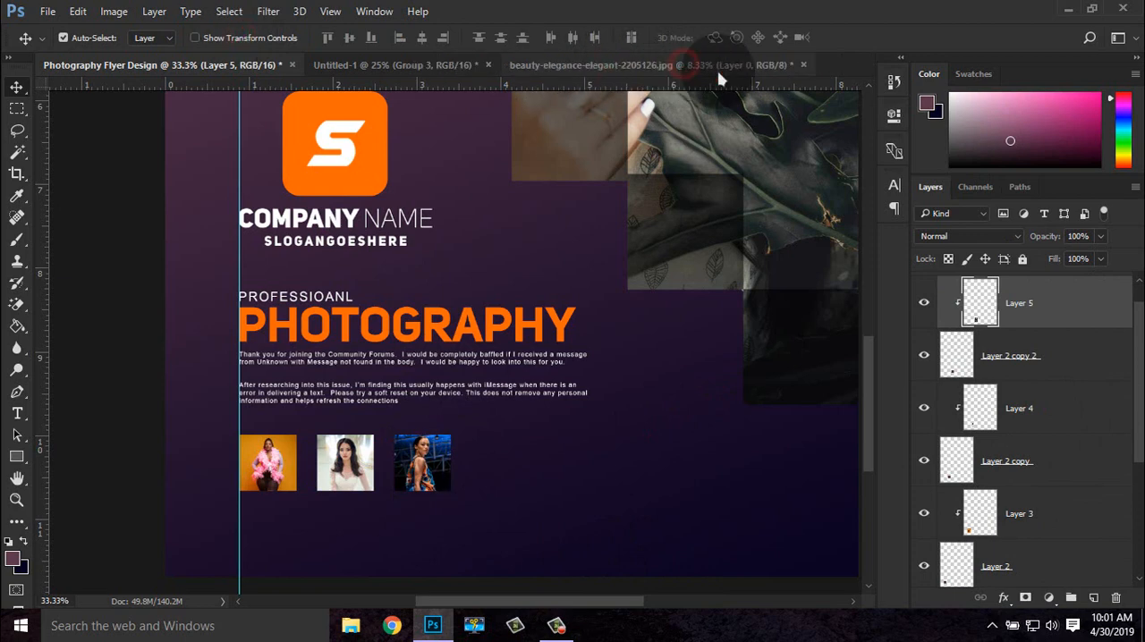
{"action": "left_click", "coordinate": [803, 65]}
Bring the contact line, website address and QR code from Untitled-1 into the flyer, aligning the text with the guide below the thumbnails
{"action": "left_click", "coordinate": [394, 65]}
{"action": "left_click", "coordinate": [988, 321]}
{"action": "left_click", "coordinate": [997, 283]}
{"action": "left_click_drag", "start_coordinate": [597, 408], "coordinate": [483, 407]}
{"action": "key", "text": "ctrl+minus"}
{"action": "left_click_drag", "start_coordinate": [595, 433], "coordinate": [636, 427]}
{"action": "key", "text": "ctrl+plus"}
{"action": "left_click_drag", "start_coordinate": [718, 444], "coordinate": [782, 304]}
{"action": "left_click_drag", "start_coordinate": [264, 409], "coordinate": [270, 433]}
Move the QR code, Rectangle 1, about 1 inch towards the flyer's lower-right corner
{"action": "left_click", "coordinate": [941, 320]}
{"action": "left_click", "coordinate": [1022, 350]}
{"action": "key", "text": "ctrl+minus"}
{"action": "left_click", "coordinate": [739, 373], "text": "ctrl"}
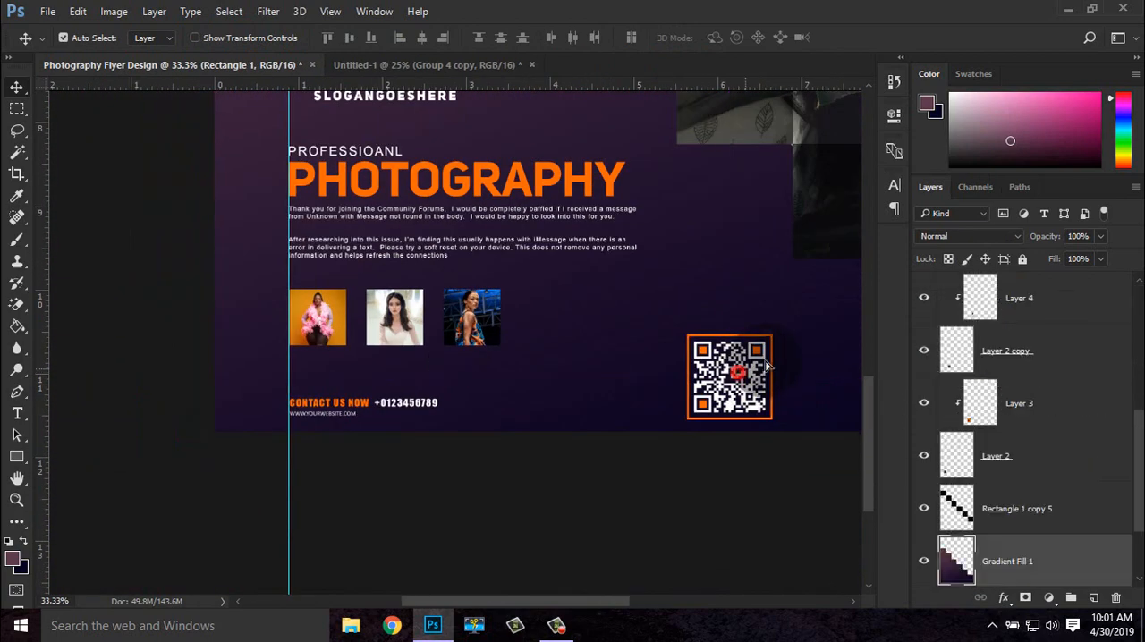
{"action": "scroll", "coordinate": [980, 461], "scroll_direction": "up", "scroll_amount": 2}
{"action": "scroll", "coordinate": [980, 461], "scroll_direction": "up", "scroll_amount": 3}
{"action": "left_click", "coordinate": [1042, 355]}
{"action": "key", "text": "ctrl+minus"}
{"action": "key", "text": "ctrl+minus"}
{"action": "left_click_drag", "start_coordinate": [549, 566], "coordinate": [595, 555]}
{"action": "key", "text": "ctrl+plus"}
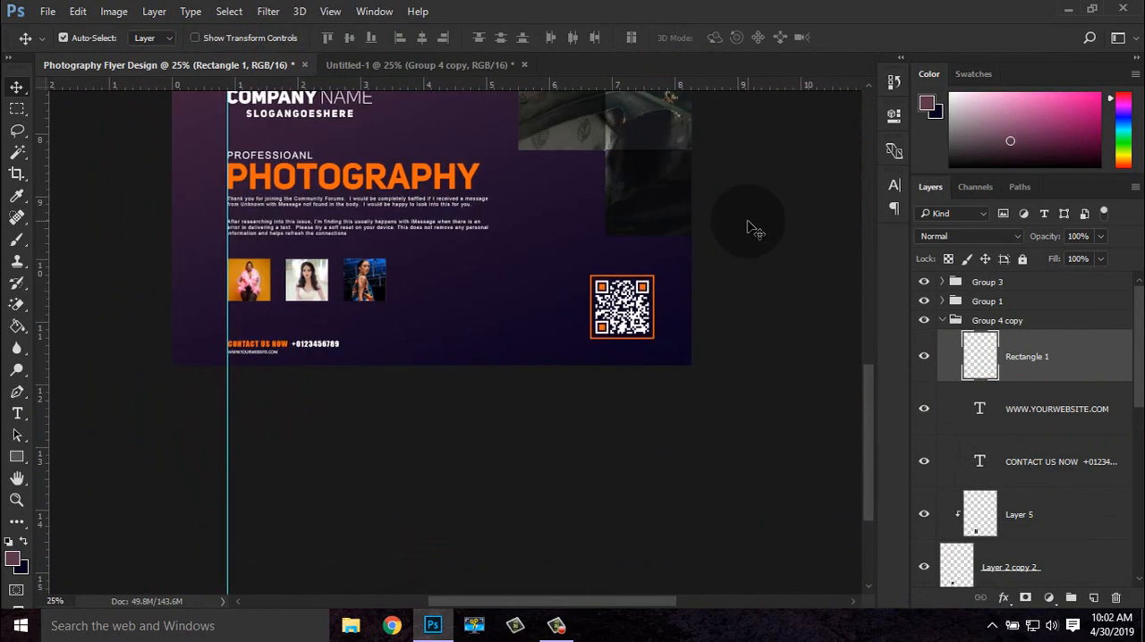
Add an orange 6 pt FASHION caption in a heavy condensed font, centred below the first thumbnail
{"action": "key", "text": "ctrl+plus"}
{"action": "key", "text": "ctrl+plus"}
{"action": "key", "text": "ctrl+plus"}
{"action": "key", "text": "t"}
{"action": "left_click", "coordinate": [150, 348]}
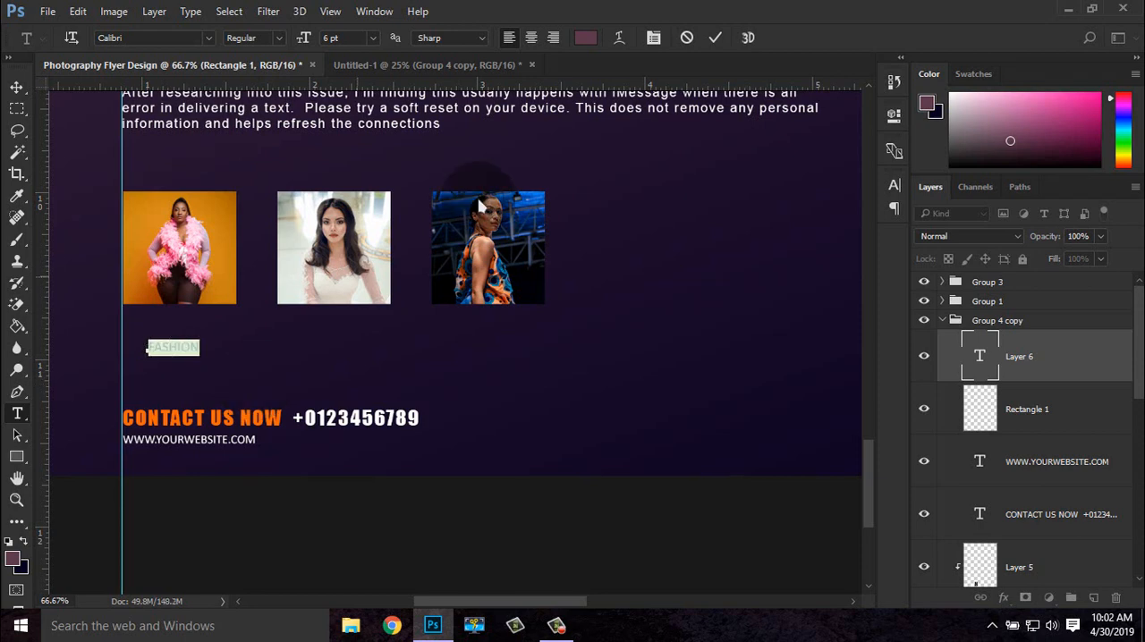
{"action": "left_click", "coordinate": [585, 38]}
{"action": "type", "text": "f96302"}
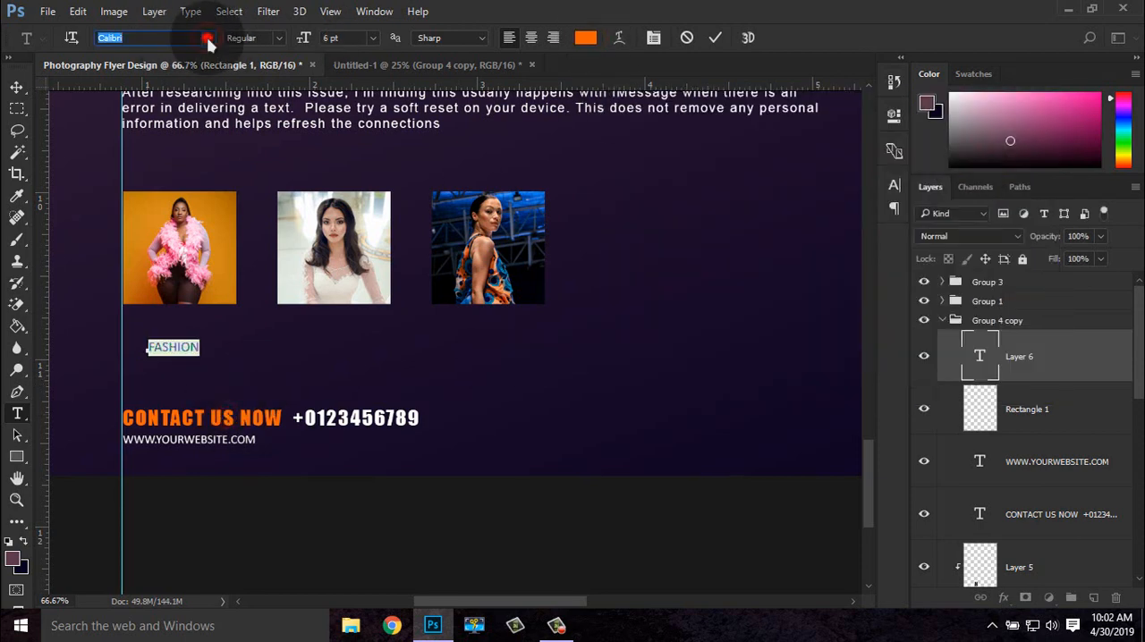
{"action": "left_click", "coordinate": [207, 41]}
{"action": "left_click", "coordinate": [16, 85]}
{"action": "left_click_drag", "start_coordinate": [183, 349], "coordinate": [193, 328]}
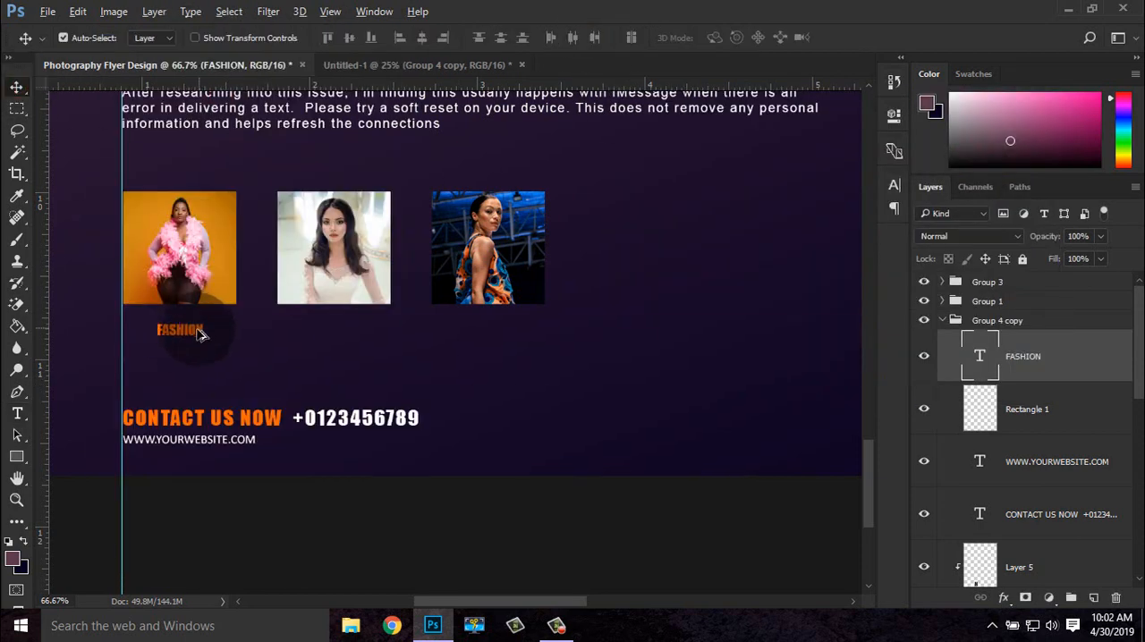
Add matching orange captions WEDDING below the second thumbnail and EVENT below the third
{"action": "key", "text": "t"}
{"action": "left_click_drag", "start_coordinate": [351, 341], "coordinate": [488, 331]}
{"action": "left_click", "coordinate": [329, 330]}
{"action": "type", "text": "WEDDING"}
{"action": "left_click", "coordinate": [16, 87]}
{"action": "key", "text": "t"}
{"action": "left_click", "coordinate": [12, 84]}
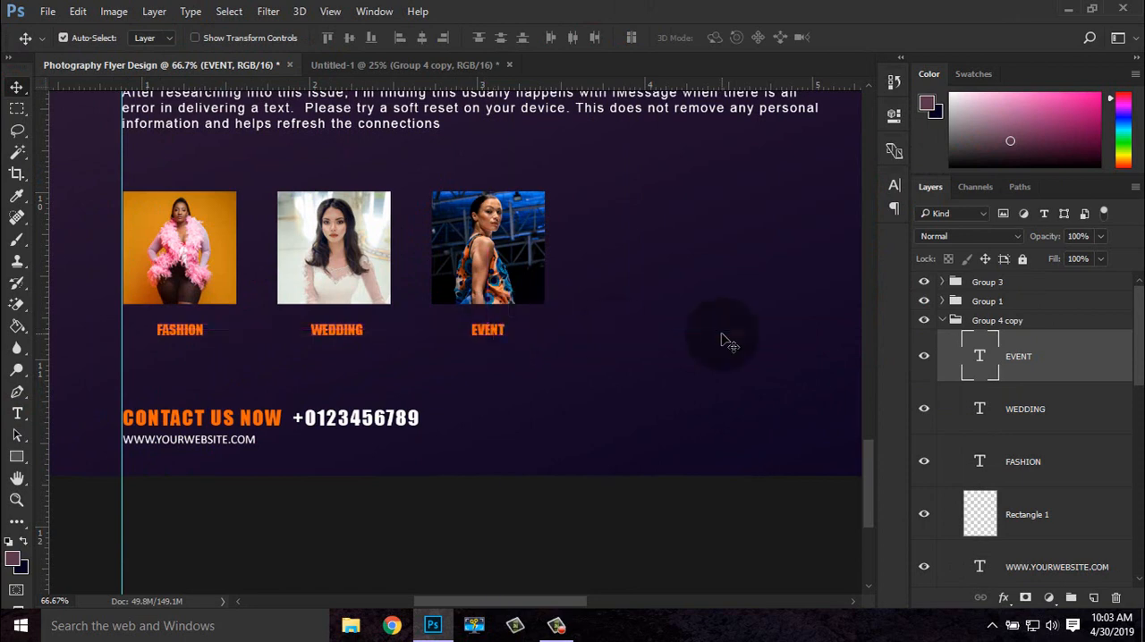
Group the layers from EVENT down to Layer 1 inside Group 4 copy and collapse the layer groups
{"action": "scroll", "coordinate": [721, 341], "scroll_direction": "down", "scroll_amount": 5}
{"action": "scroll", "coordinate": [1100, 514], "scroll_direction": "down", "scroll_amount": 5}
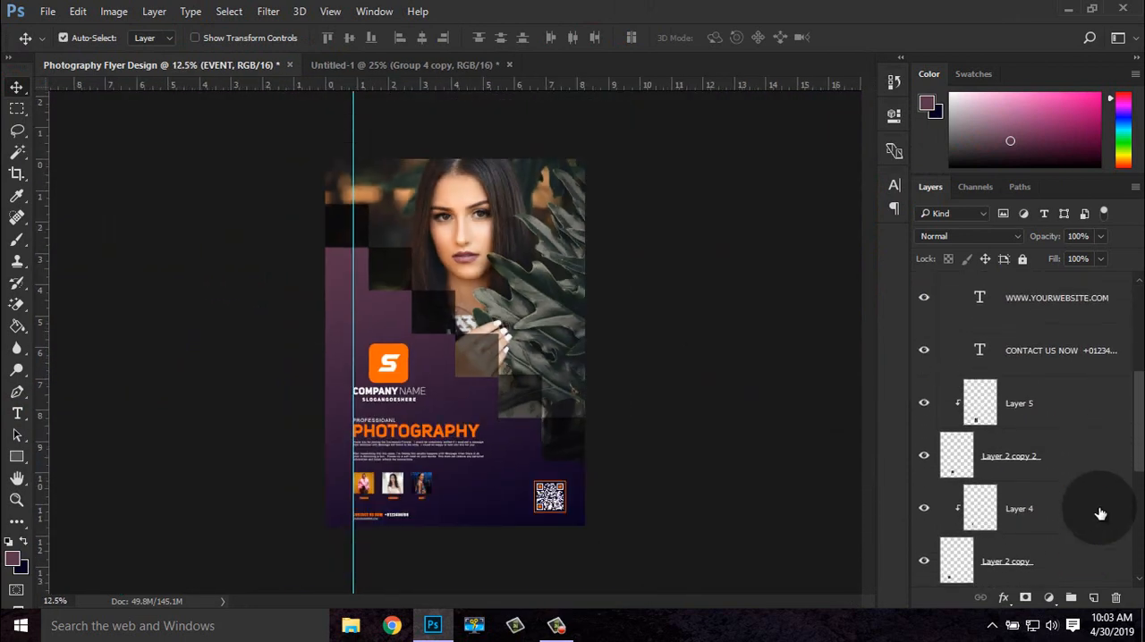
{"action": "scroll", "coordinate": [1100, 516], "scroll_direction": "down", "scroll_amount": 5}
{"action": "left_click", "coordinate": [1099, 518], "text": "shift"}
{"action": "left_click", "coordinate": [1071, 597]}
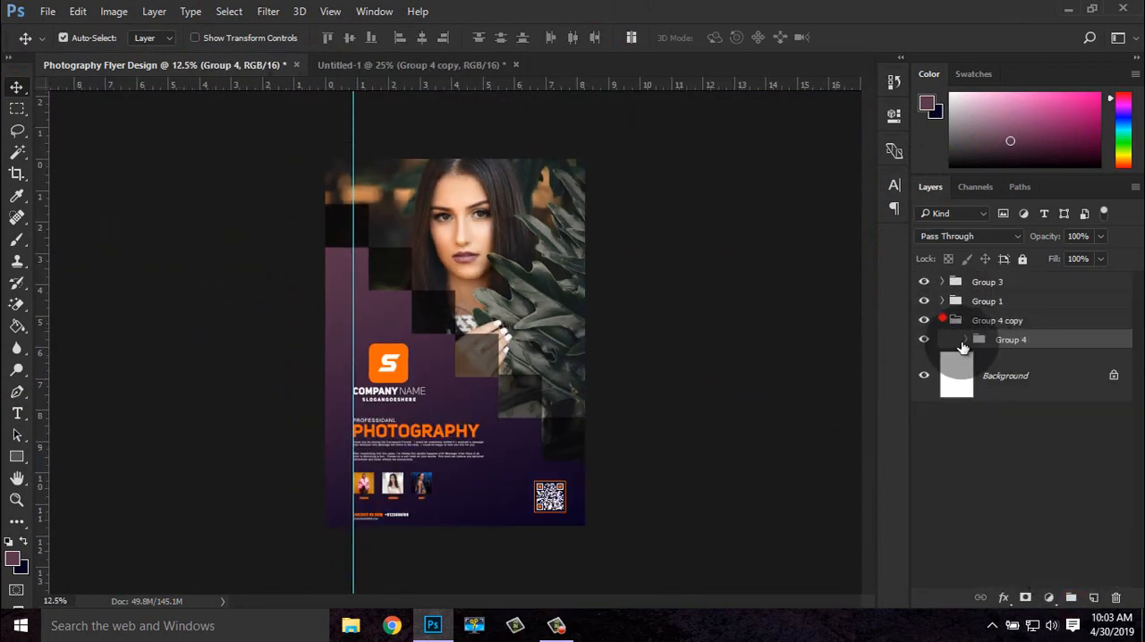
{"action": "left_click", "coordinate": [970, 430]}
{"action": "left_click", "coordinate": [942, 320]}
{"action": "left_click", "coordinate": [988, 436]}
Clear the flyer's guides and move the nested layer group out of Group 4 copy
{"action": "left_click", "coordinate": [331, 12]}
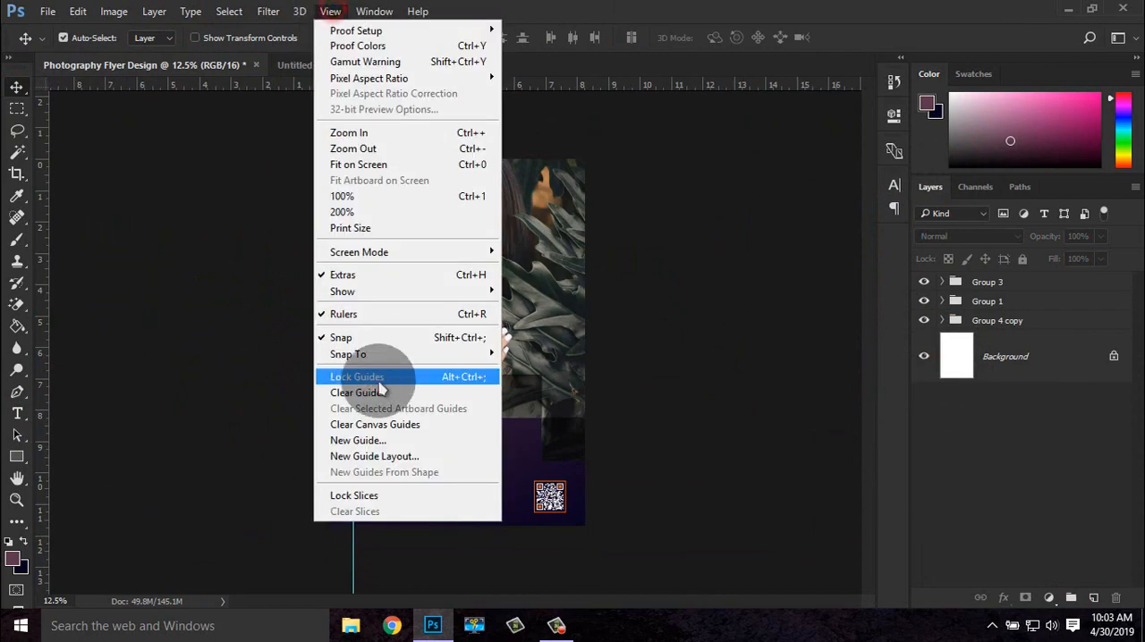
{"action": "left_click", "coordinate": [370, 394]}
{"action": "left_click", "coordinate": [942, 320]}
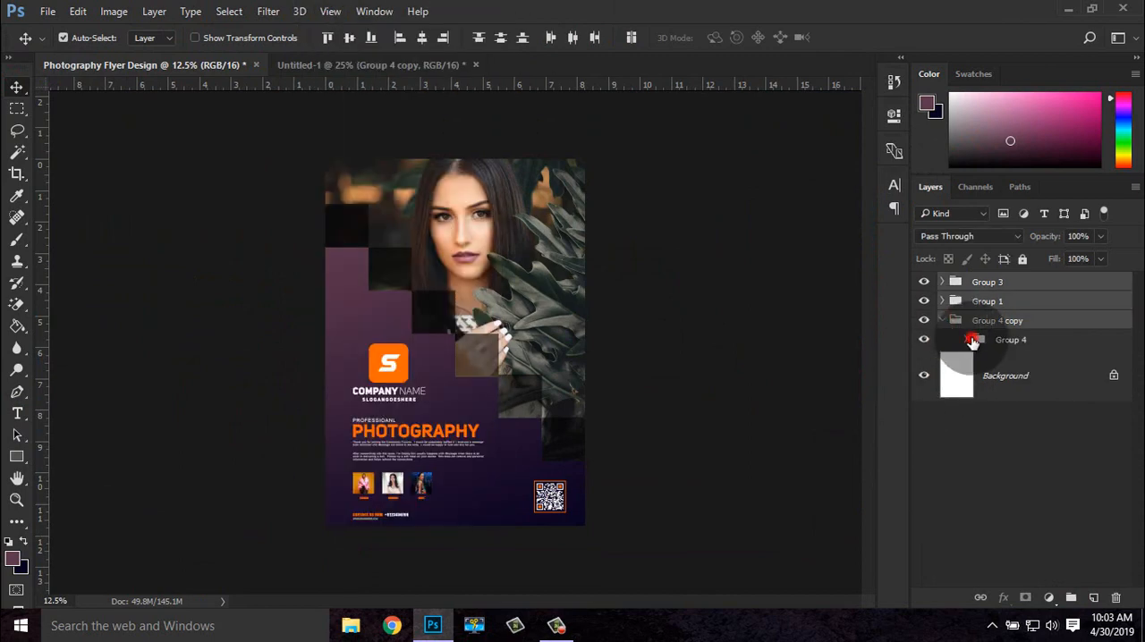
{"action": "left_click_drag", "start_coordinate": [971, 340], "coordinate": [1009, 311]}
{"action": "left_click", "coordinate": [981, 284], "text": "shift"}
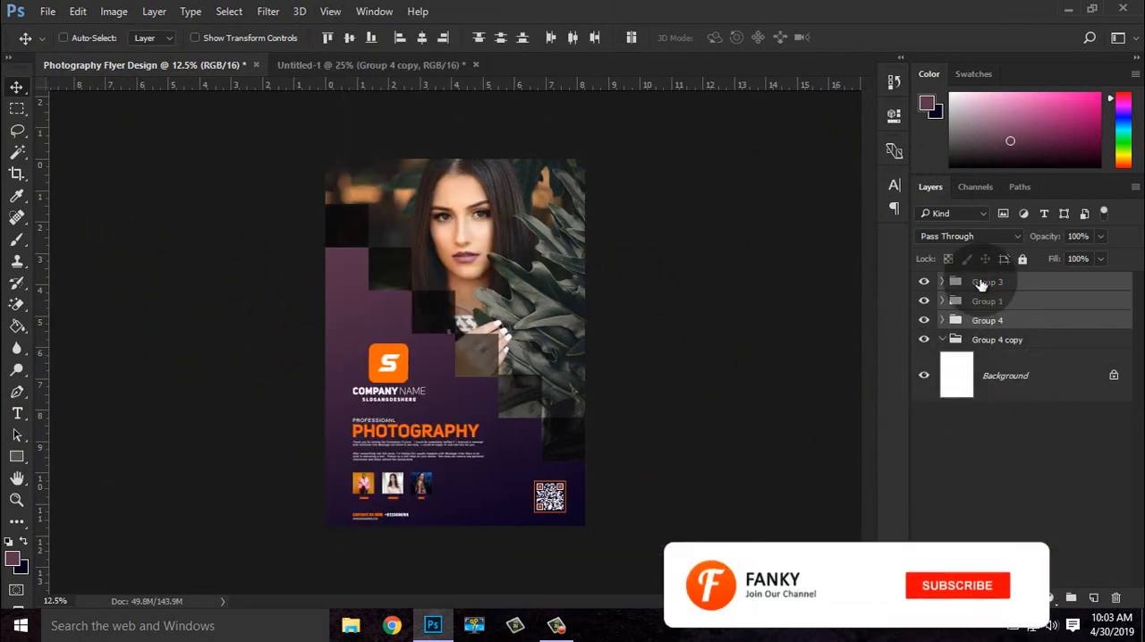
Undo the group move, the guide clearing and the layer grouping
{"action": "key", "text": "ctrl+alt+z"}
{"action": "key", "text": "ctrl+alt+z"}
{"action": "key", "text": "ctrl+alt+z"}
Deselect all layers in the flyer's ungrouped layer stack
{"action": "scroll", "coordinate": [998, 393], "scroll_direction": "down", "scroll_amount": 4}
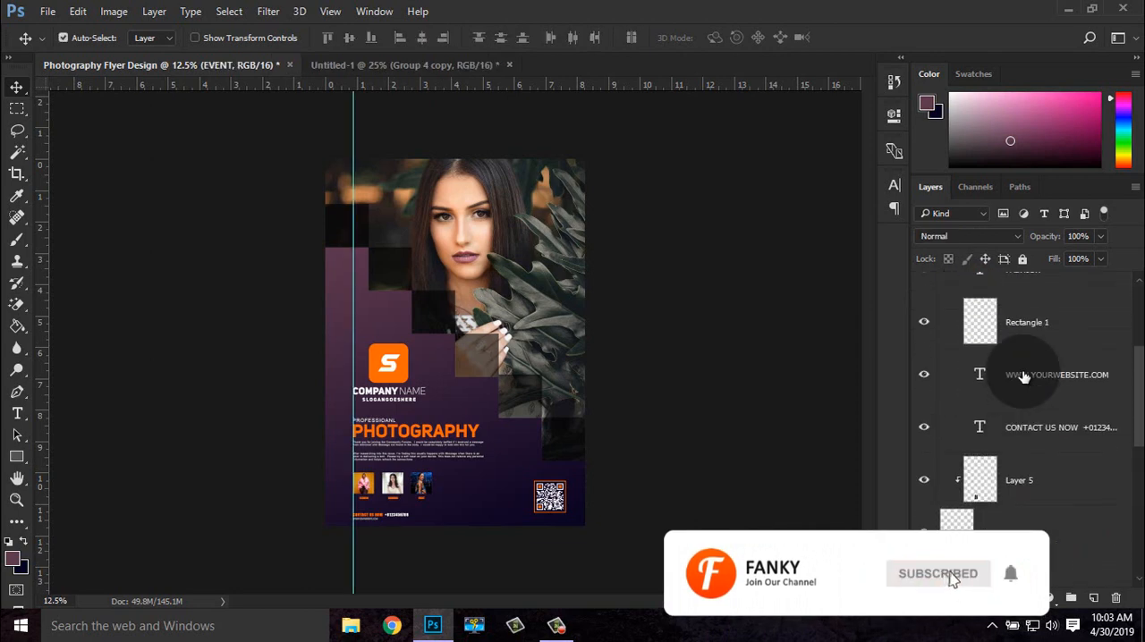
{"action": "left_click", "coordinate": [1023, 463]}
{"action": "scroll", "coordinate": [1028, 474], "scroll_direction": "down", "scroll_amount": 4}
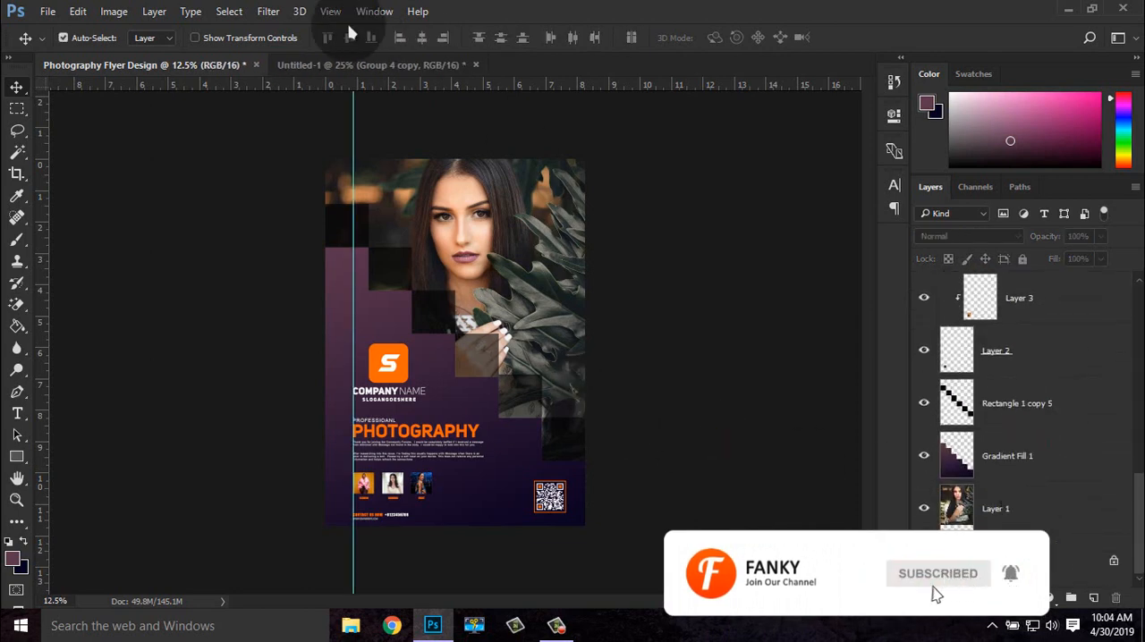